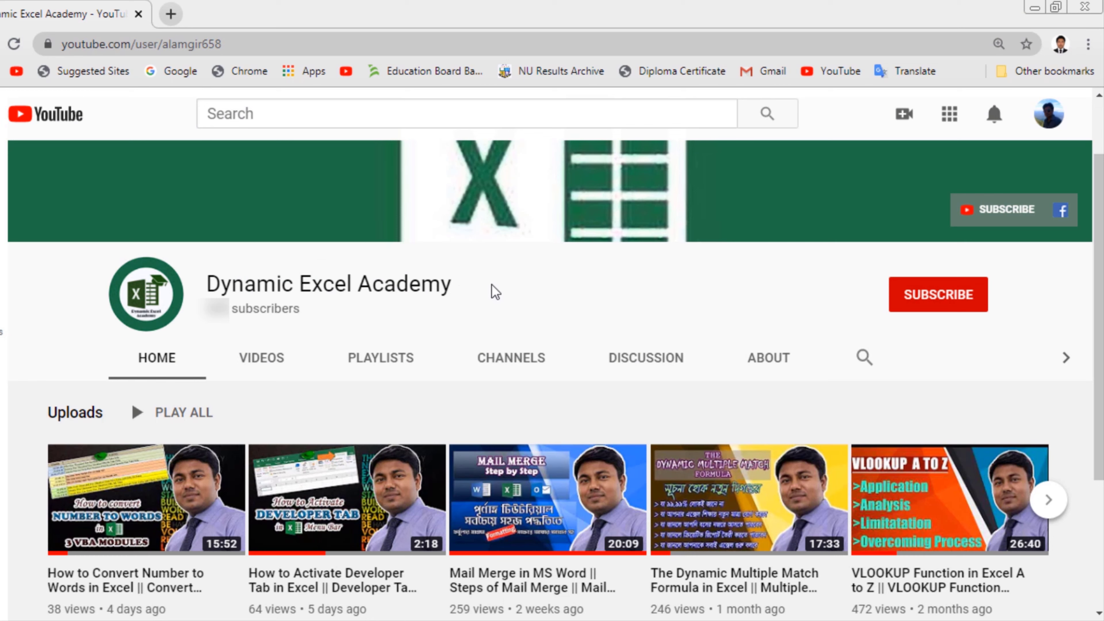
Subscribe to the Dynamic Excel Academy YouTube channel and turn on All notifications
click(948, 305)
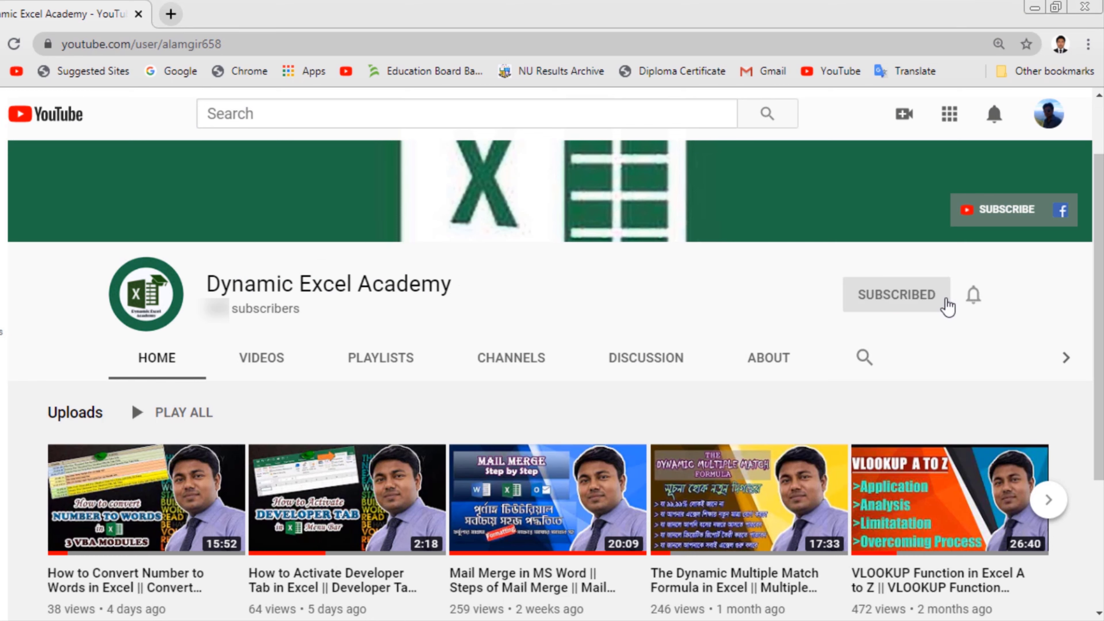
click(974, 302)
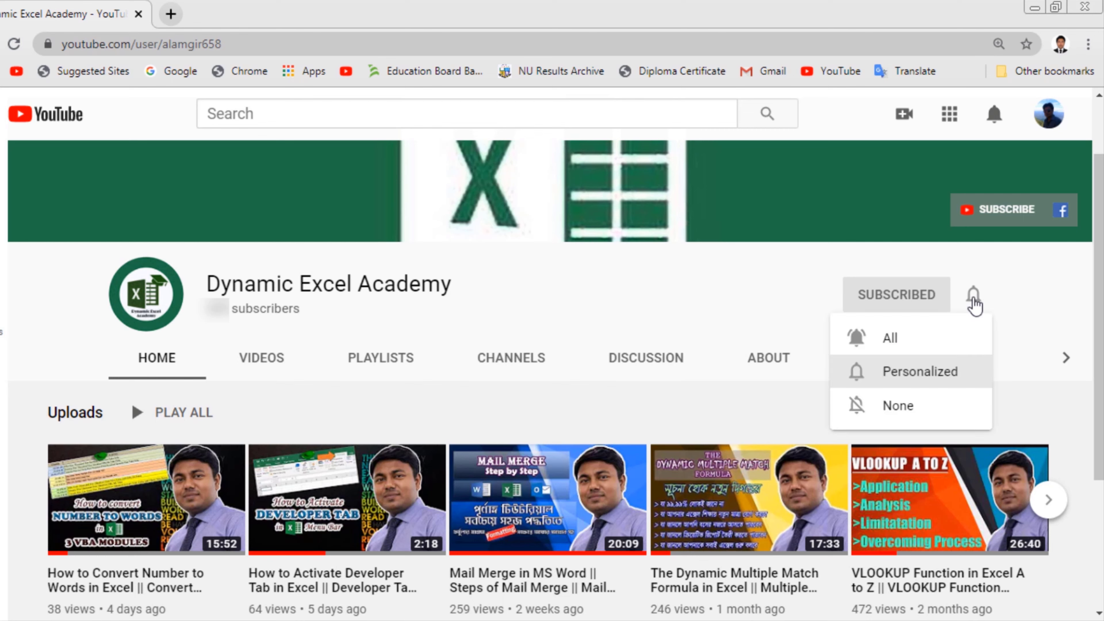
click(892, 348)
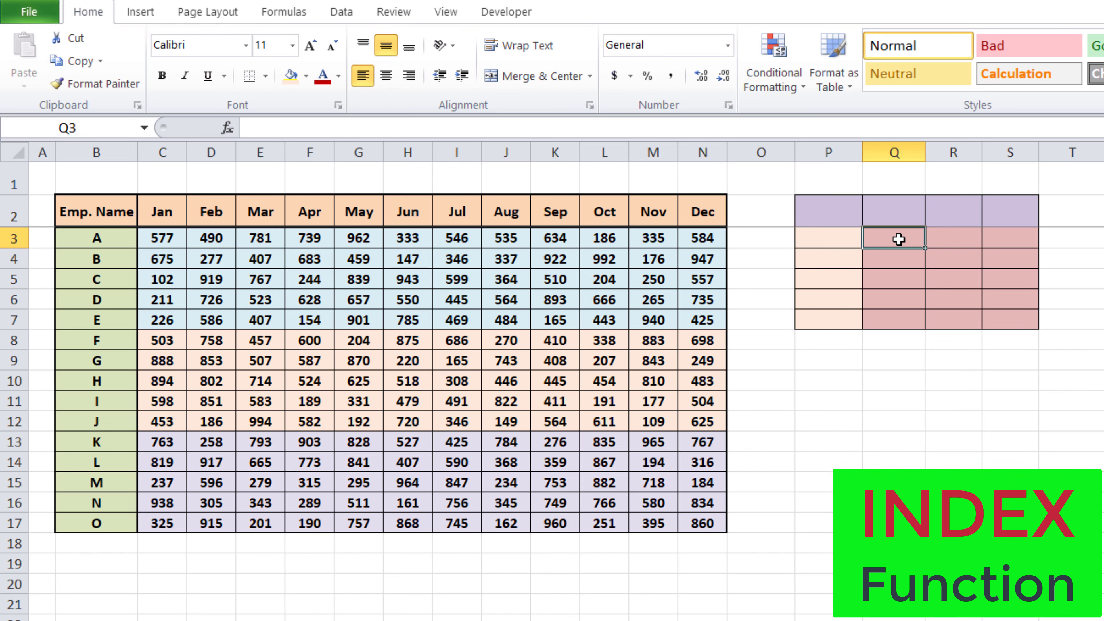
In cell Q3, start an =INDEX( formula by accepting the INDEX suggestion
click(899, 239)
text(=)
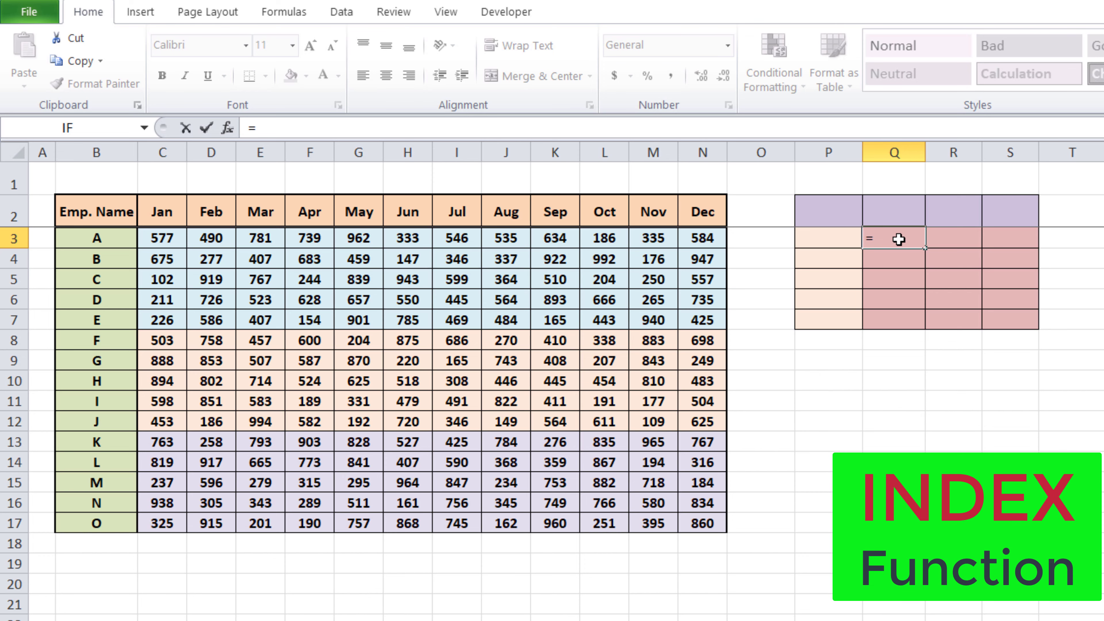
text(index)
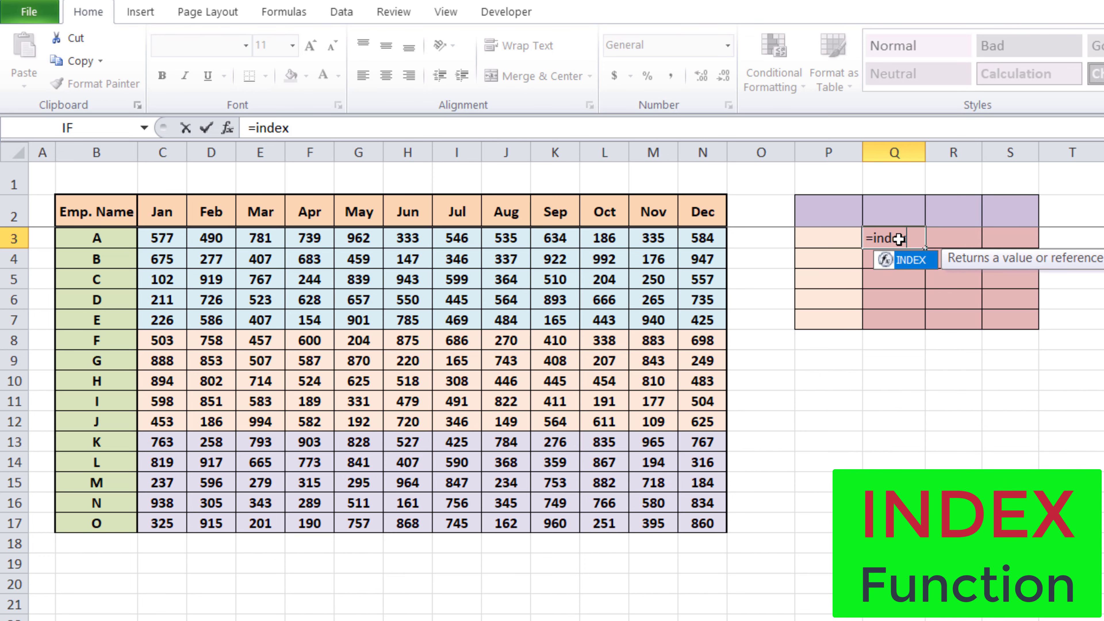
key(Tab)
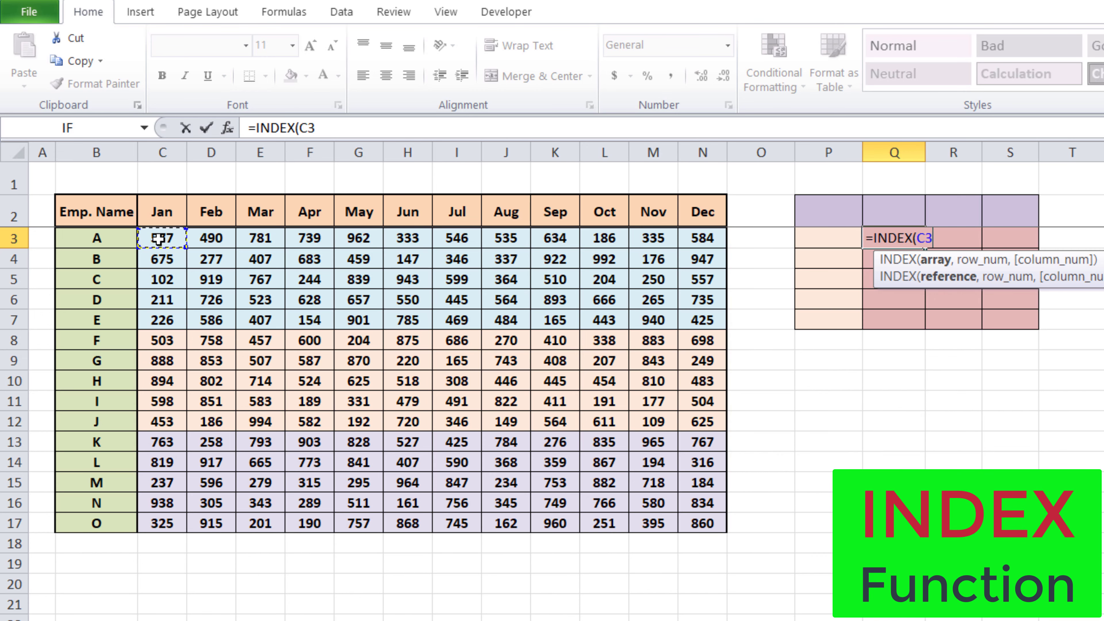
Enter =INDEX($C$3:$N$17,P3,Q2) in Q3, taking row from P3 and column from Q2
drag(158, 238, 706, 524)
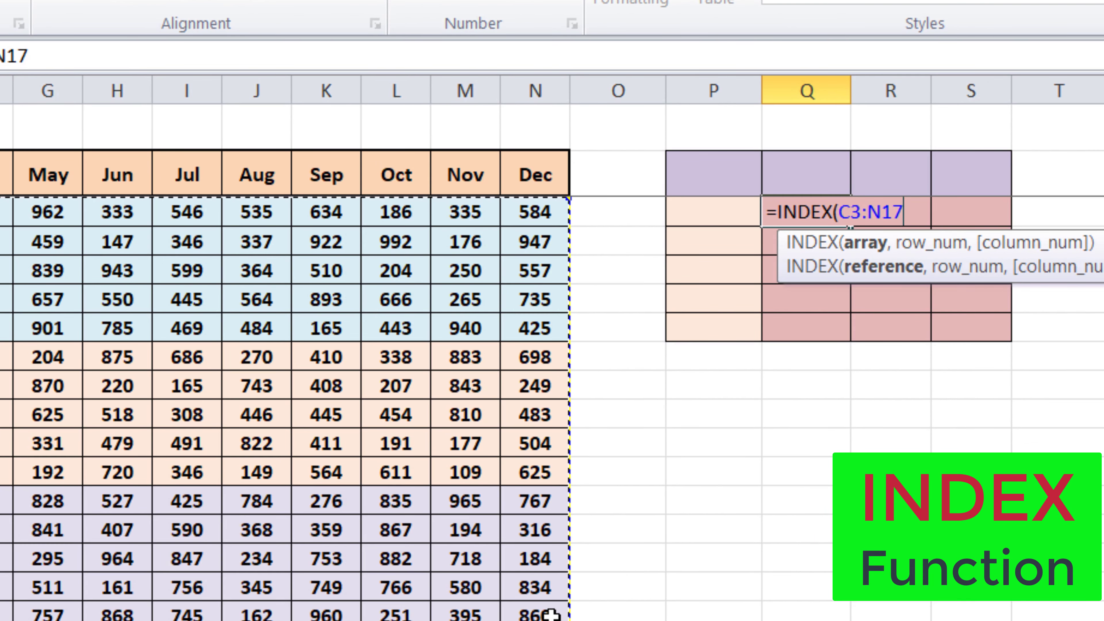
key(F4)
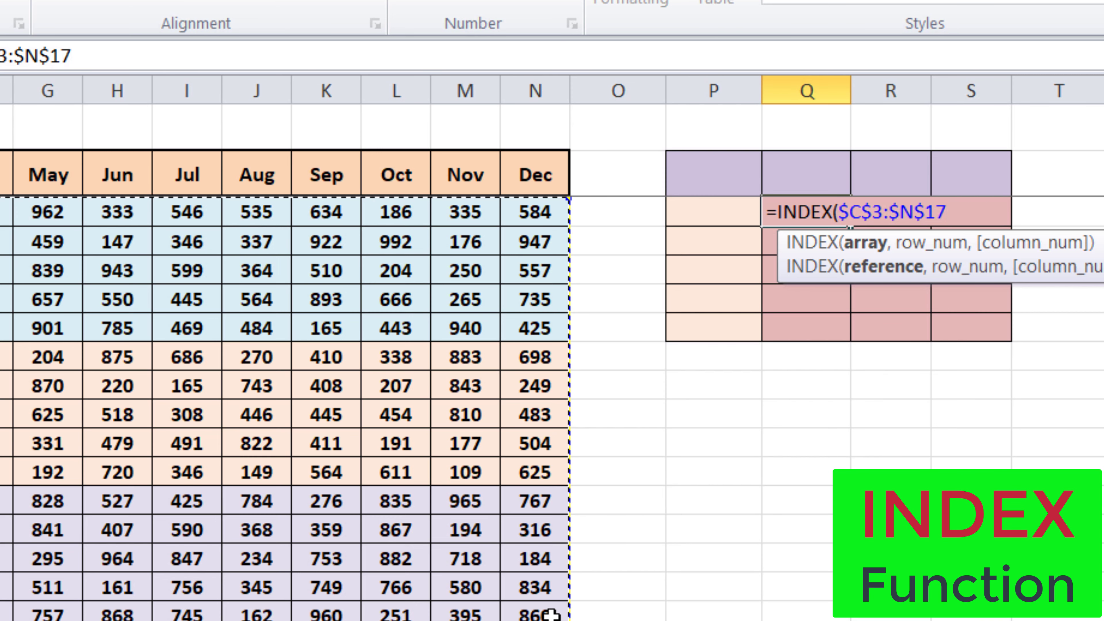
text(,)
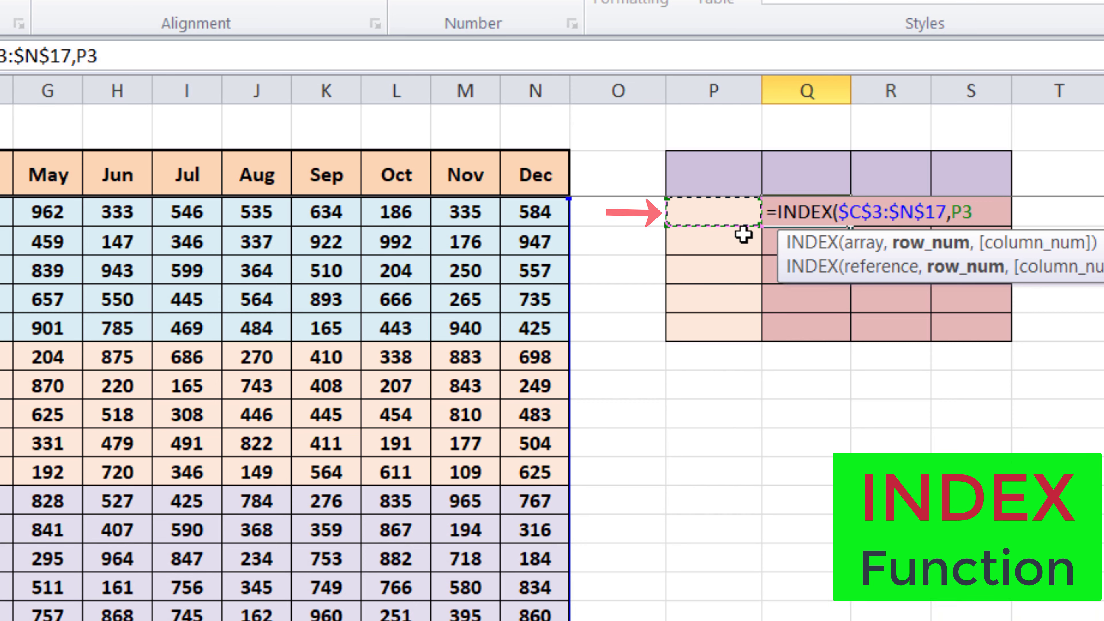
text(,)
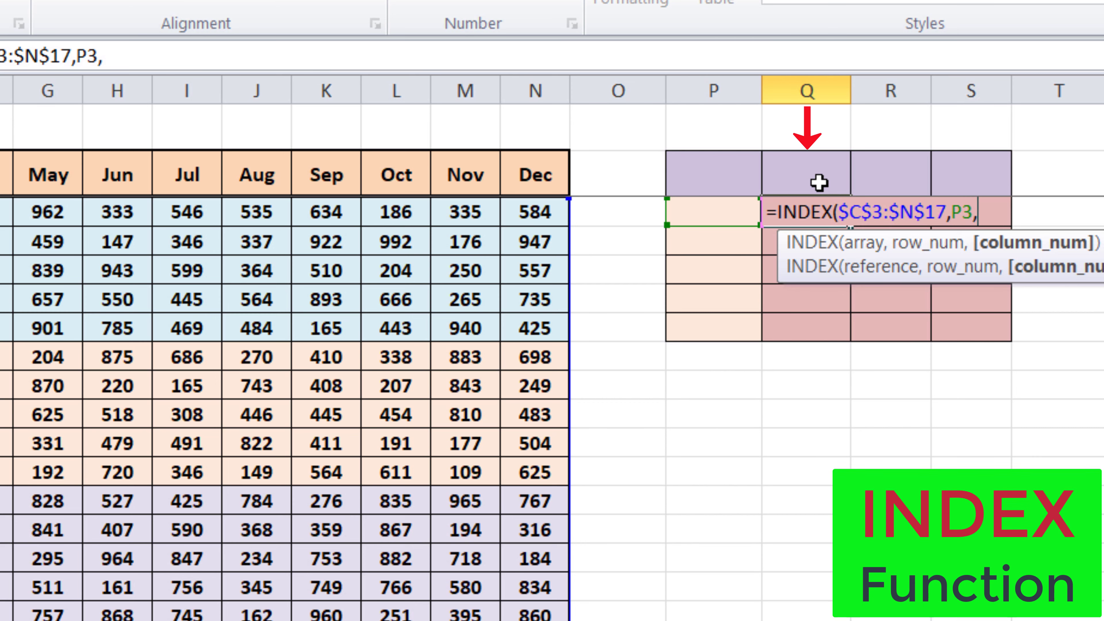
click(808, 172)
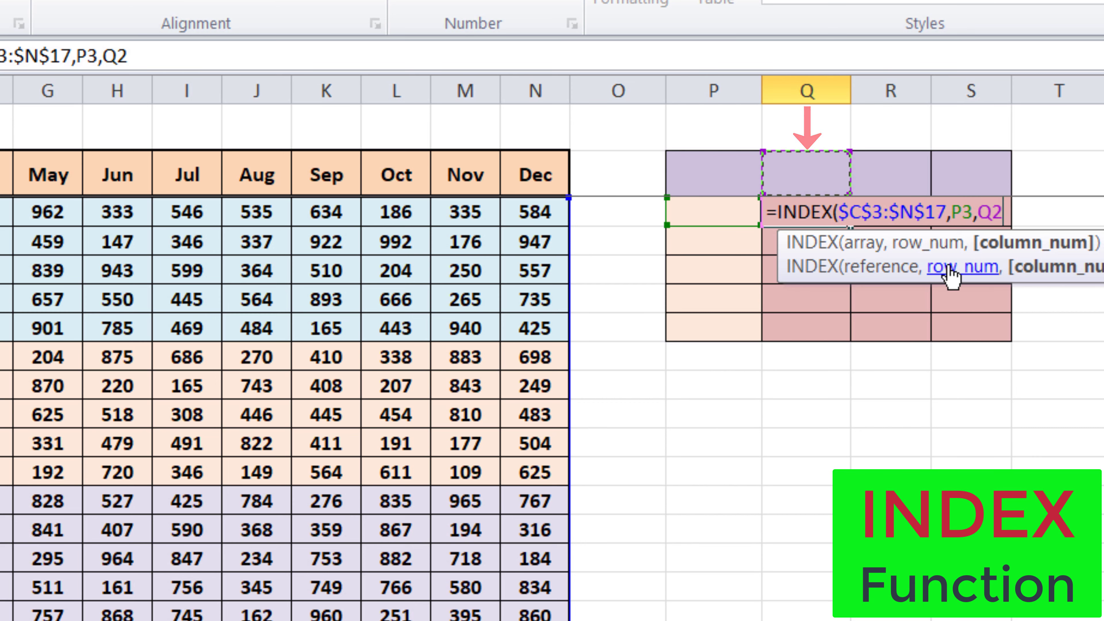
key(Return)
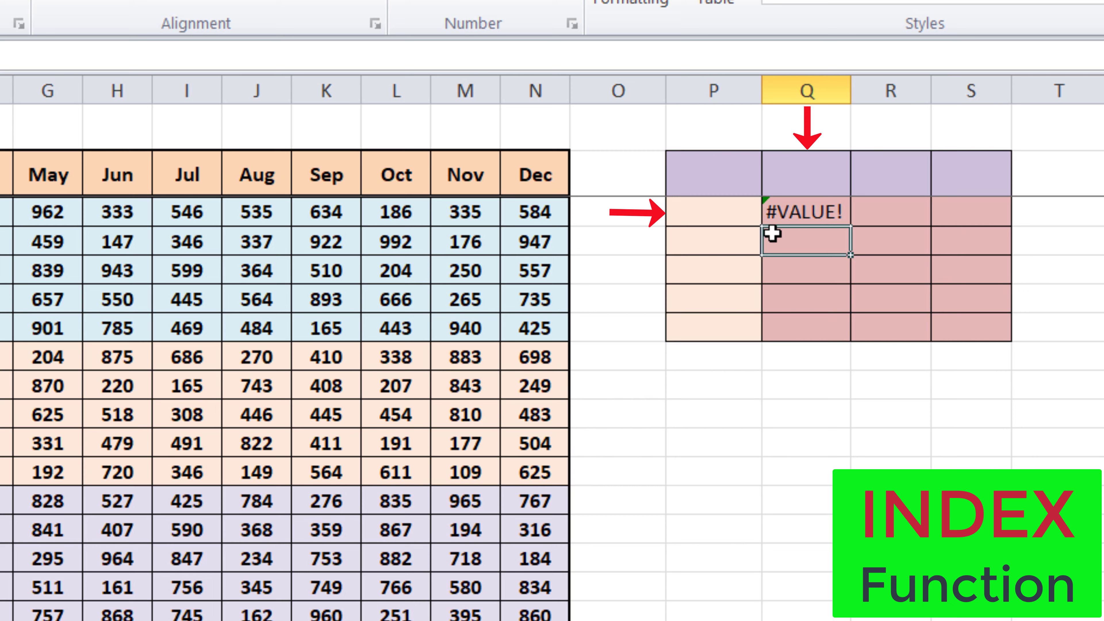
Enter 2 as the row number in P3 and 2 as the column number in Q2
click(722, 214)
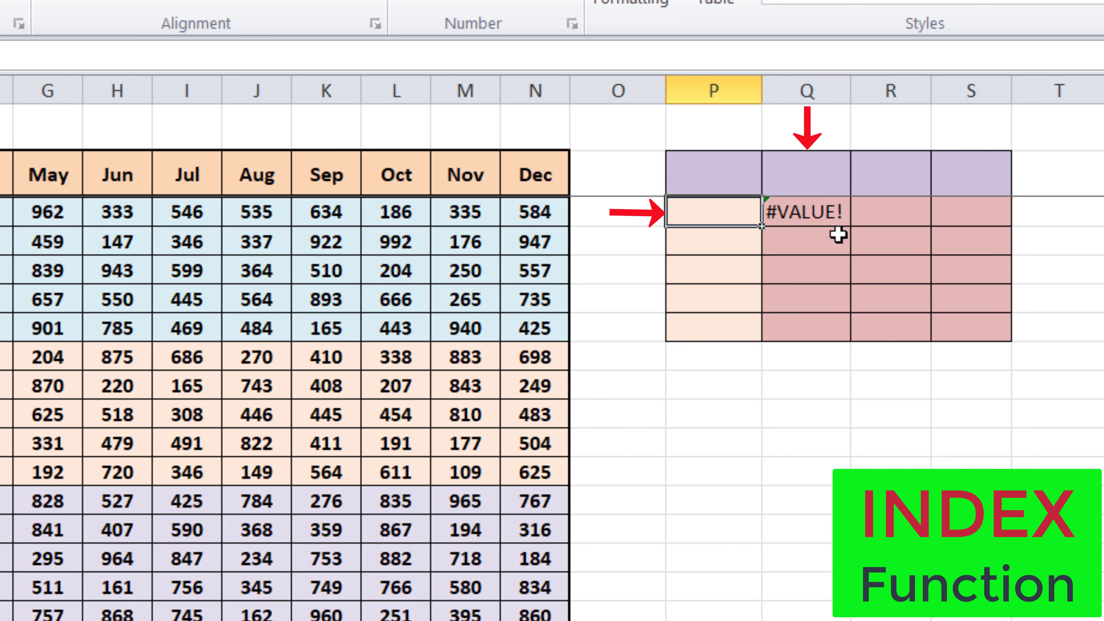
text(2)
click(819, 171)
text(2)
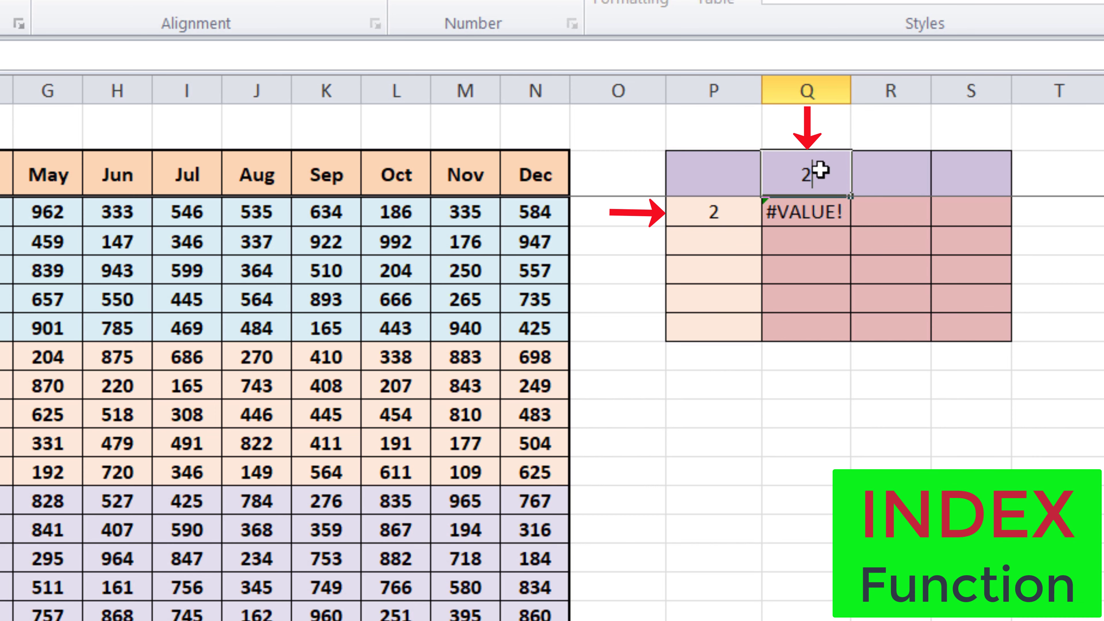
key(Return)
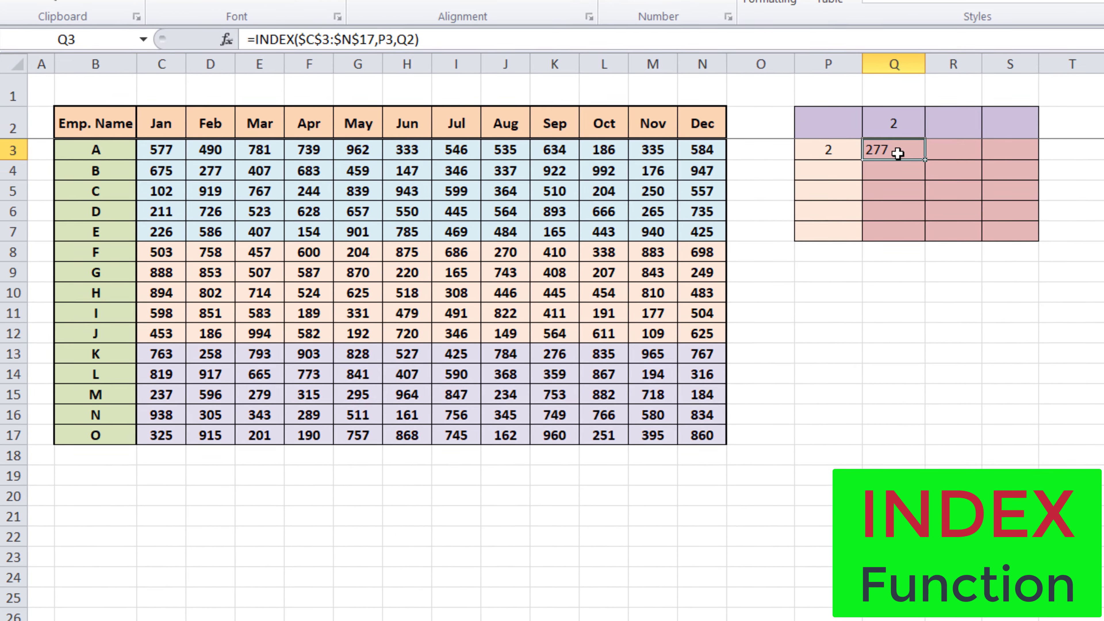
Check the result 277 against row 4 and column D, then reselect Q3
key(Down)
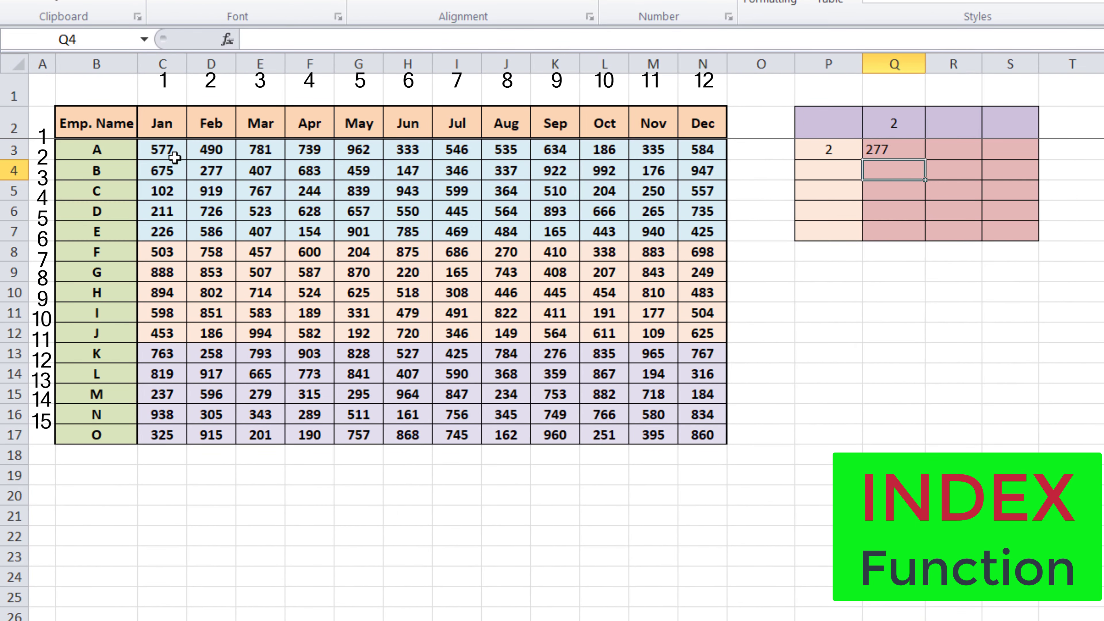
click(18, 172)
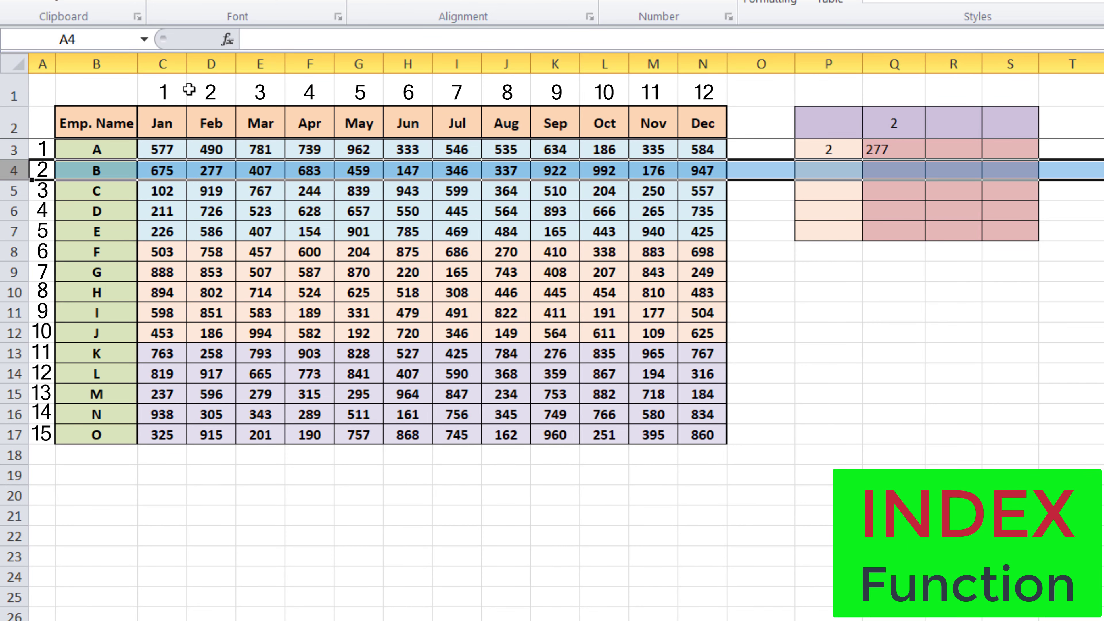
ctrl+click(215, 57)
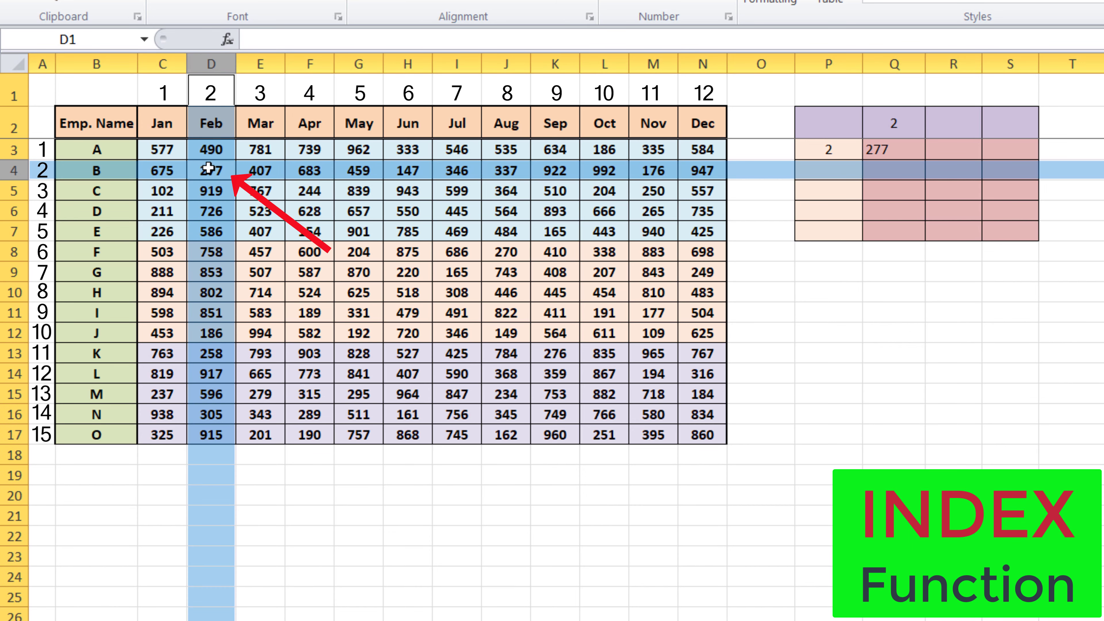
click(891, 151)
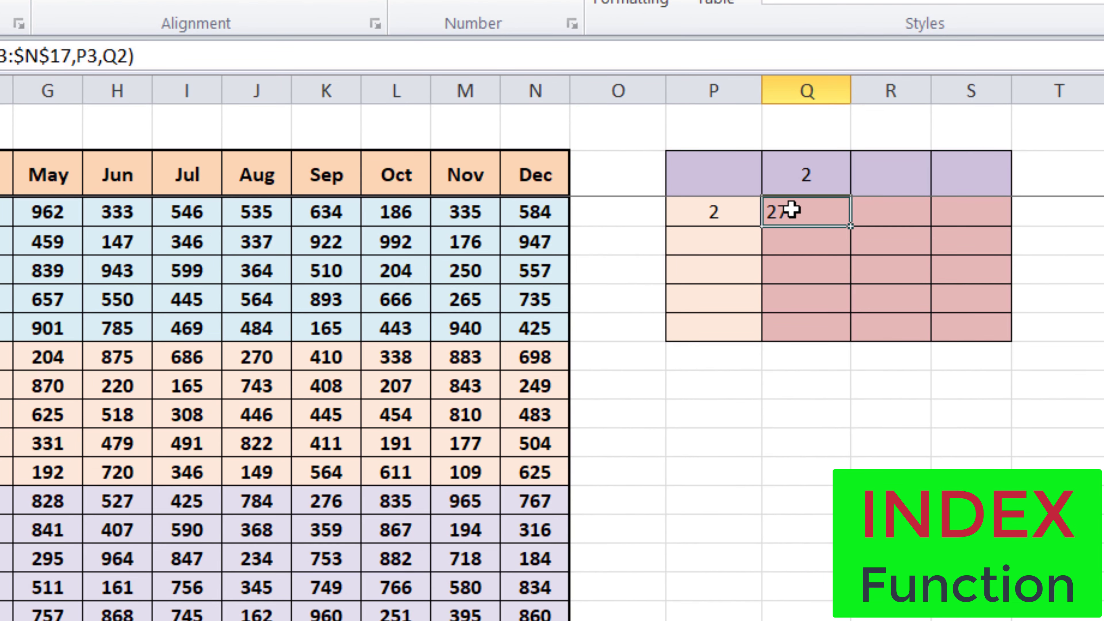
Edit Q3 to =INDEX($C$3:$N$17,$P3,Q$2) by adding $ to P3 and Q2
double_click(886, 149)
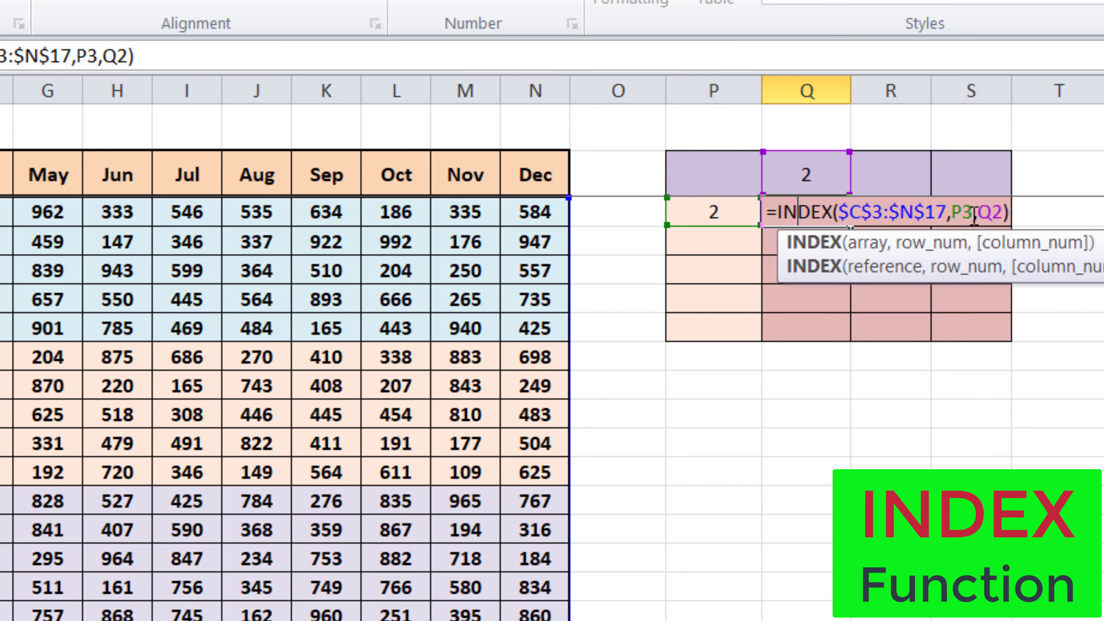
click(962, 214)
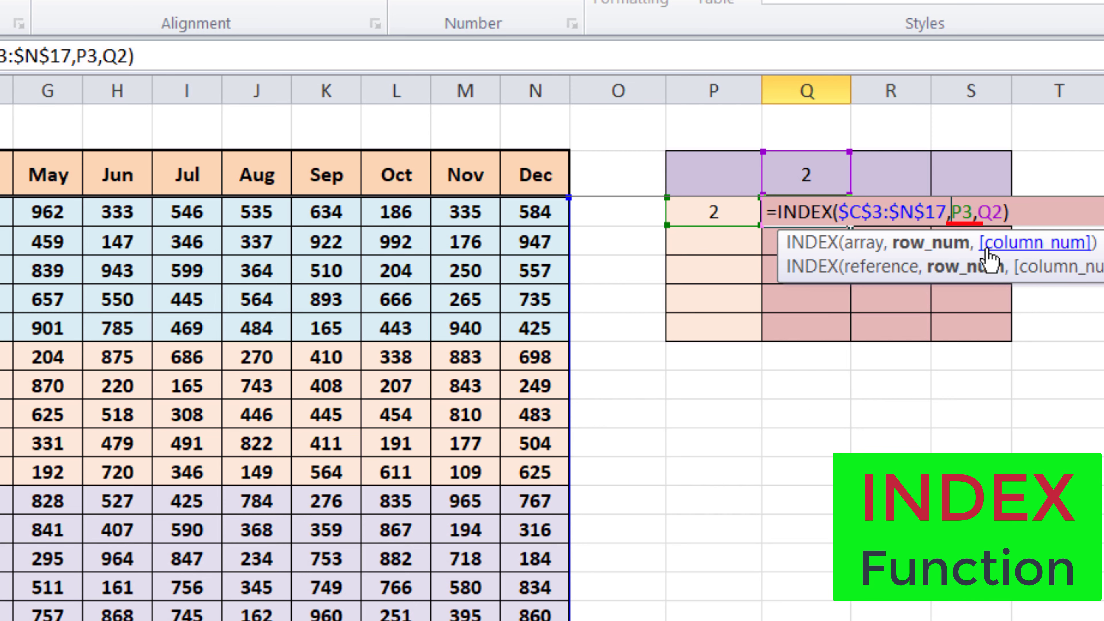
text($)
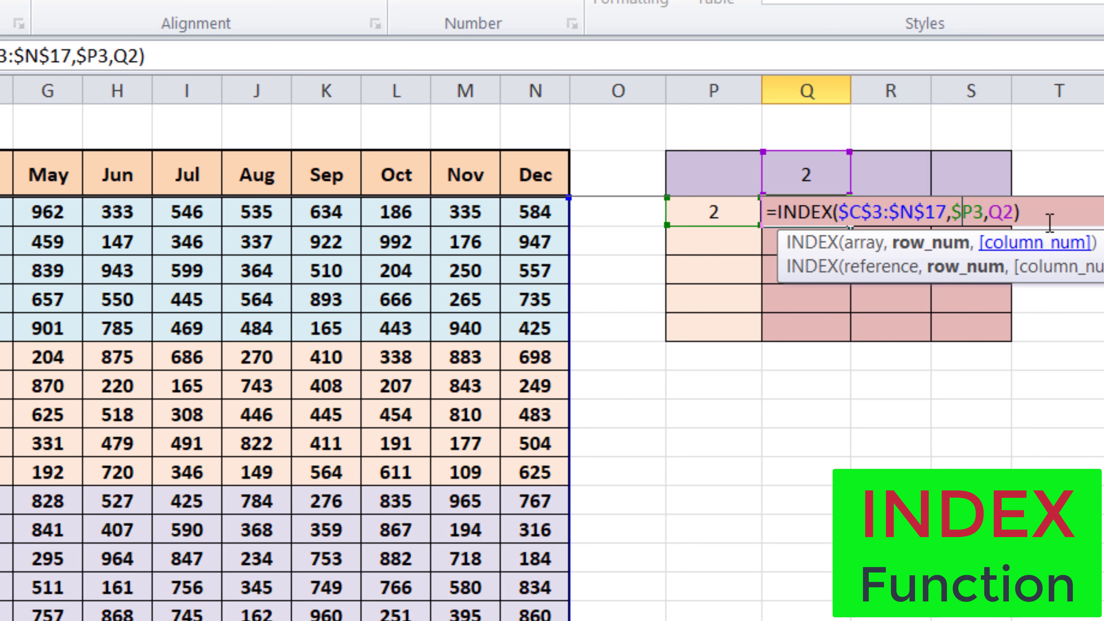
click(1006, 214)
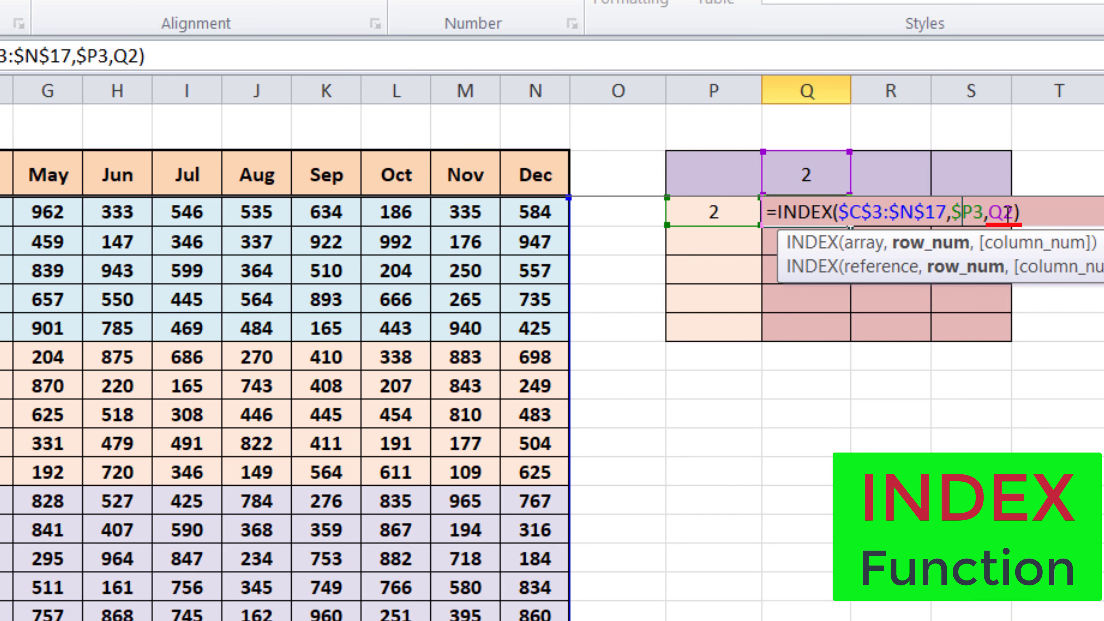
click(1002, 213)
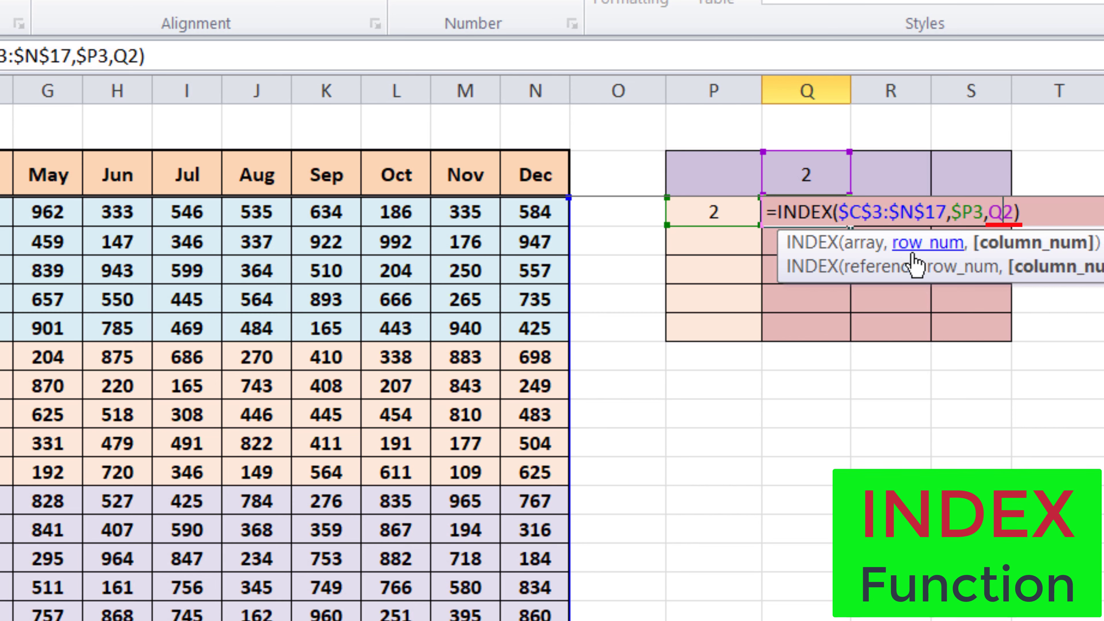
text($)
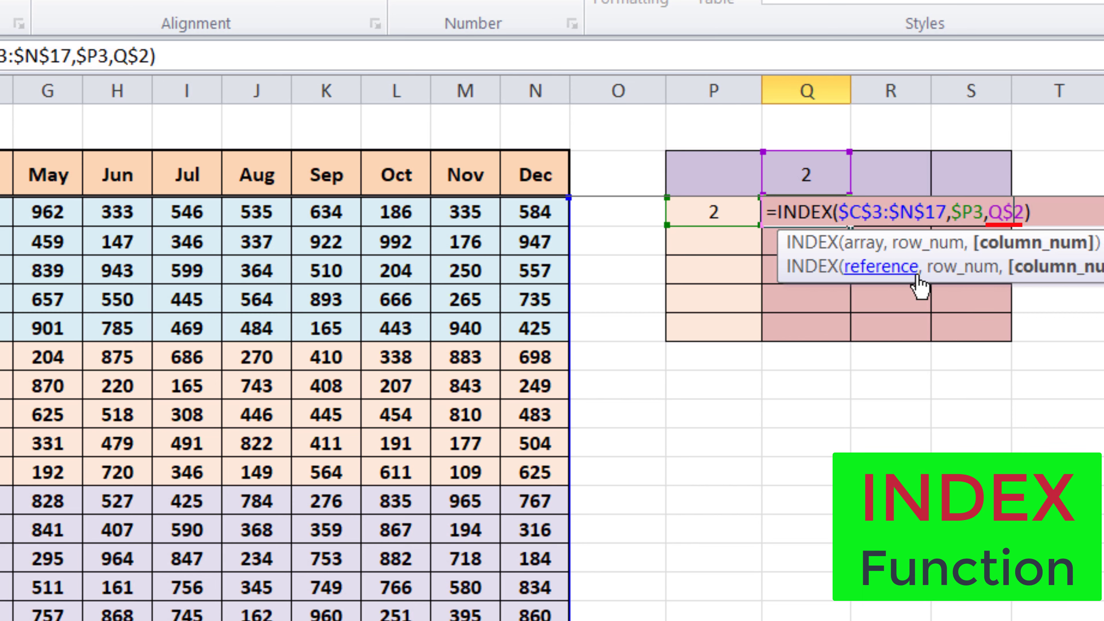
key(Return)
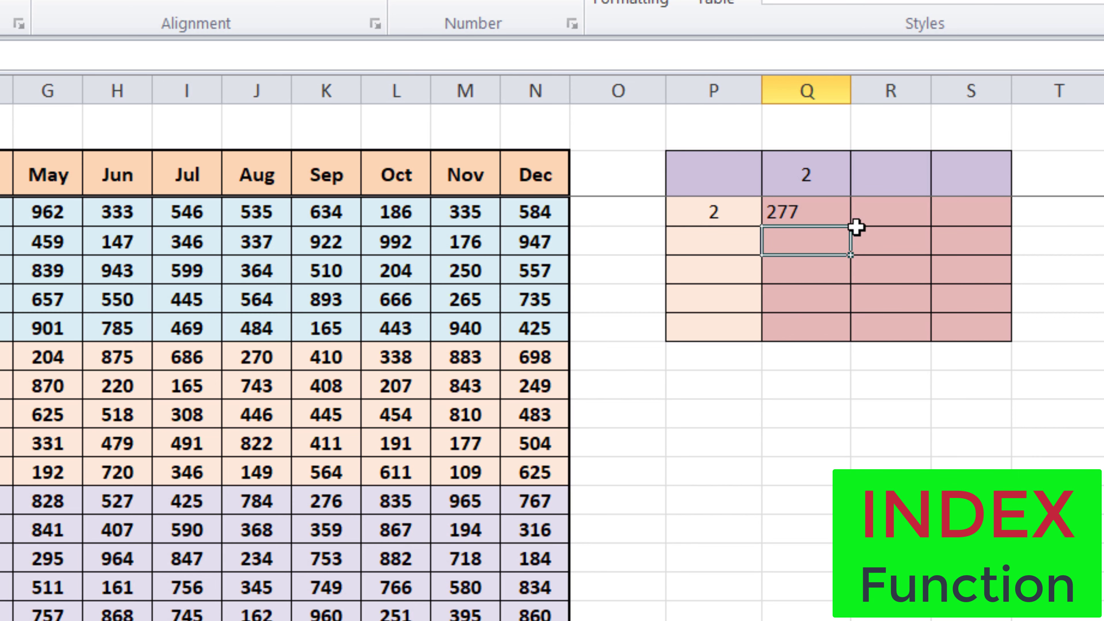
Fill Q3's formula across Q3:S7, then enter column numbers 5 and 10 and row numbers 3–6
click(825, 212)
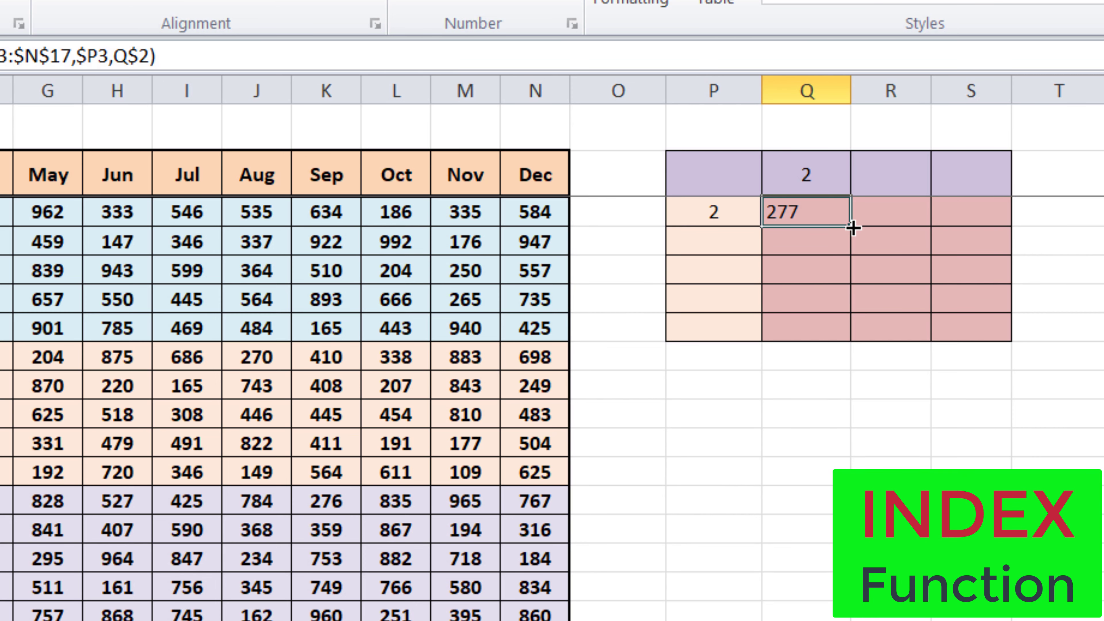
mouse_move(922, 235)
mouse_down()
mouse_move(1010, 235)
mouse_move(1012, 335)
mouse_up()
click(887, 169)
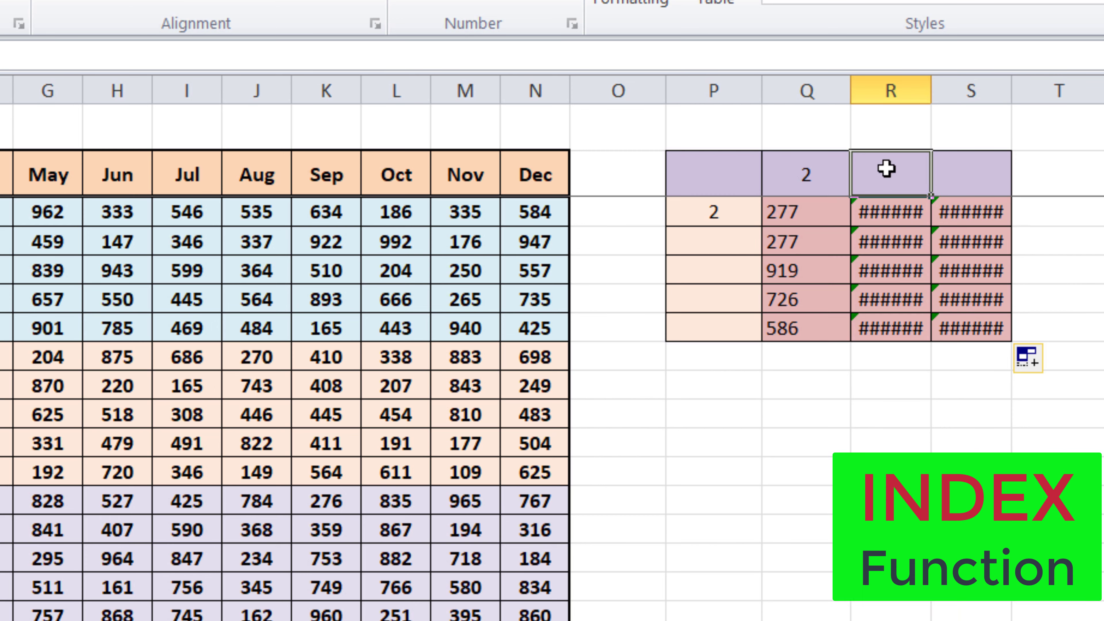
text(5)
key(Tab)
text(10)
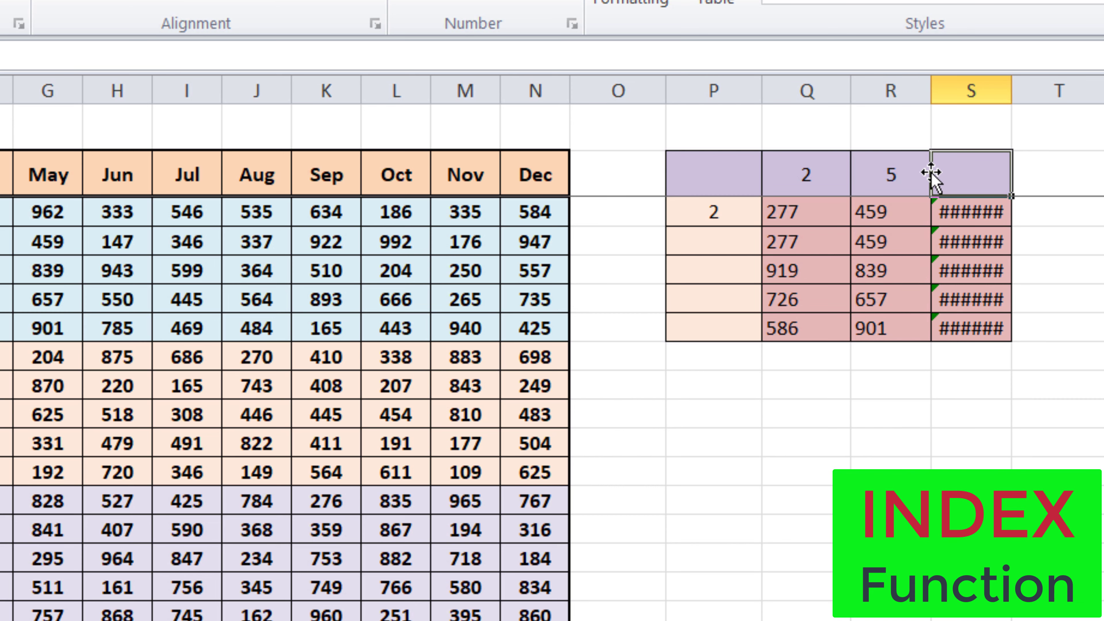
click(706, 248)
text(3 )
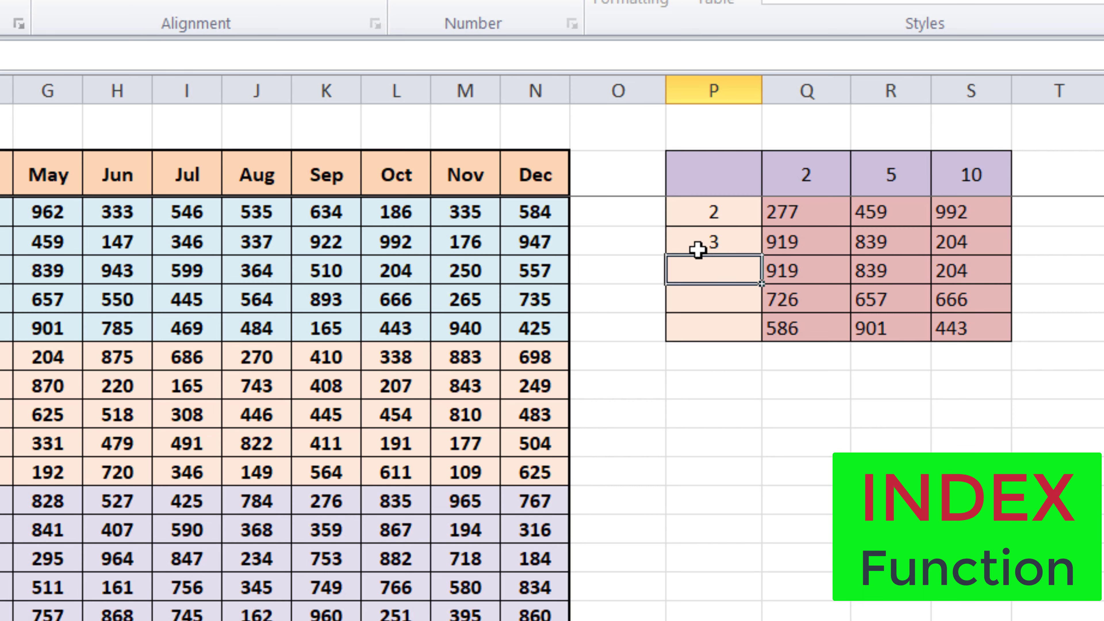
text(4 5 6)
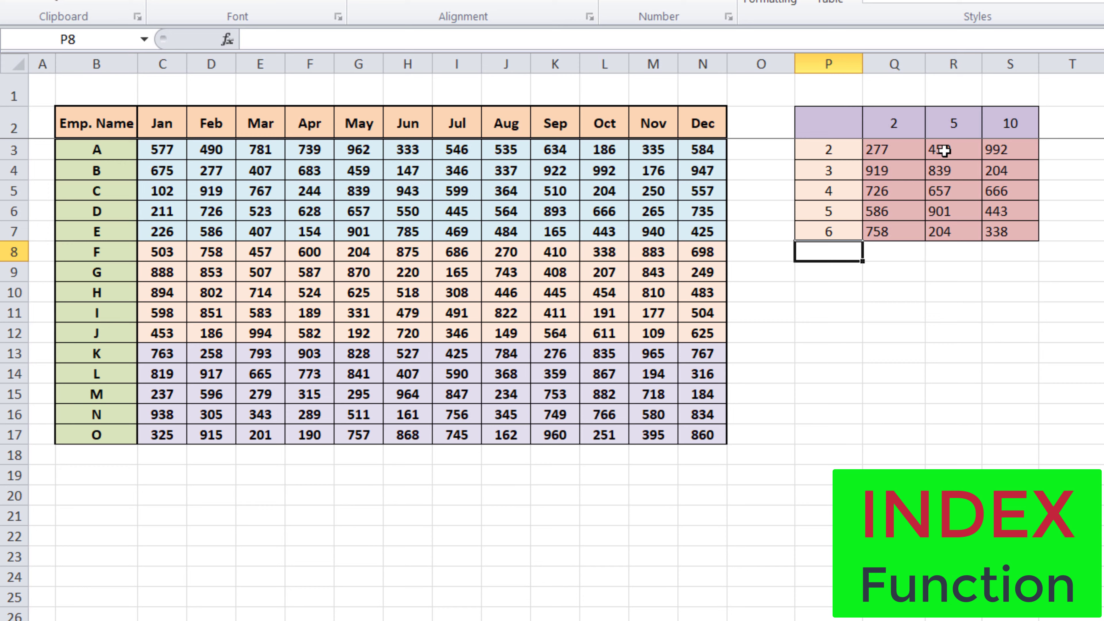
click(943, 150)
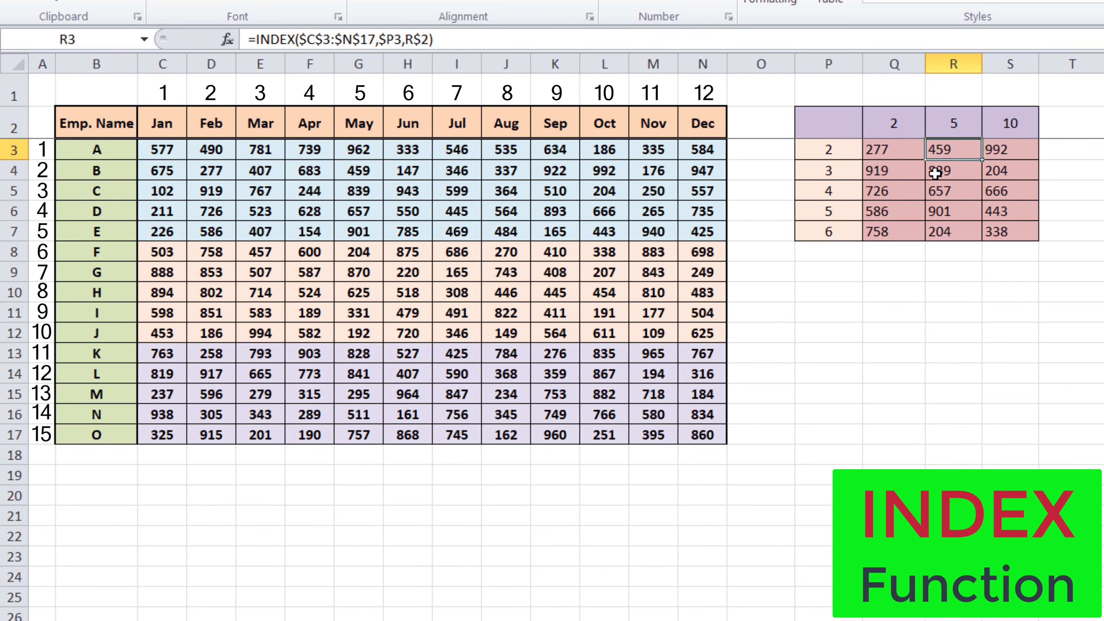
click(8, 169)
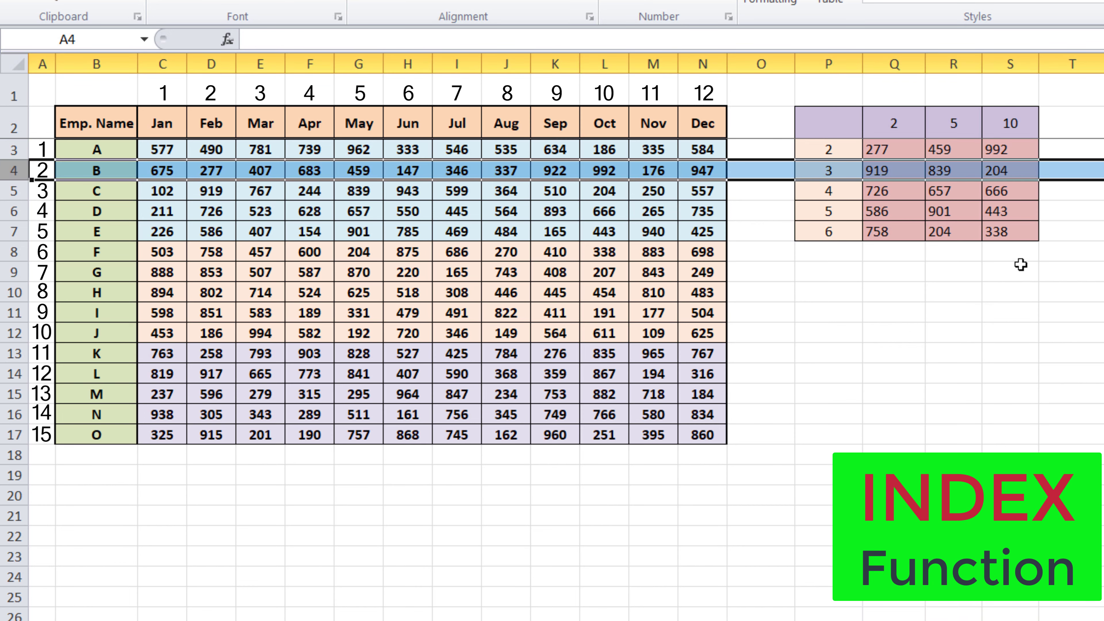
click(365, 60)
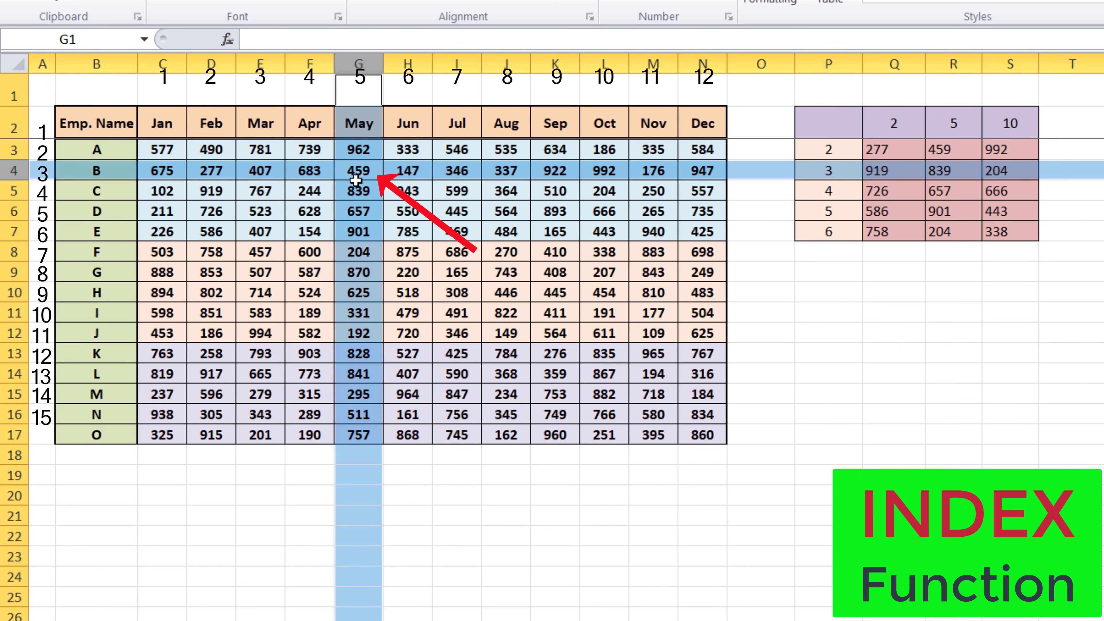
click(1001, 231)
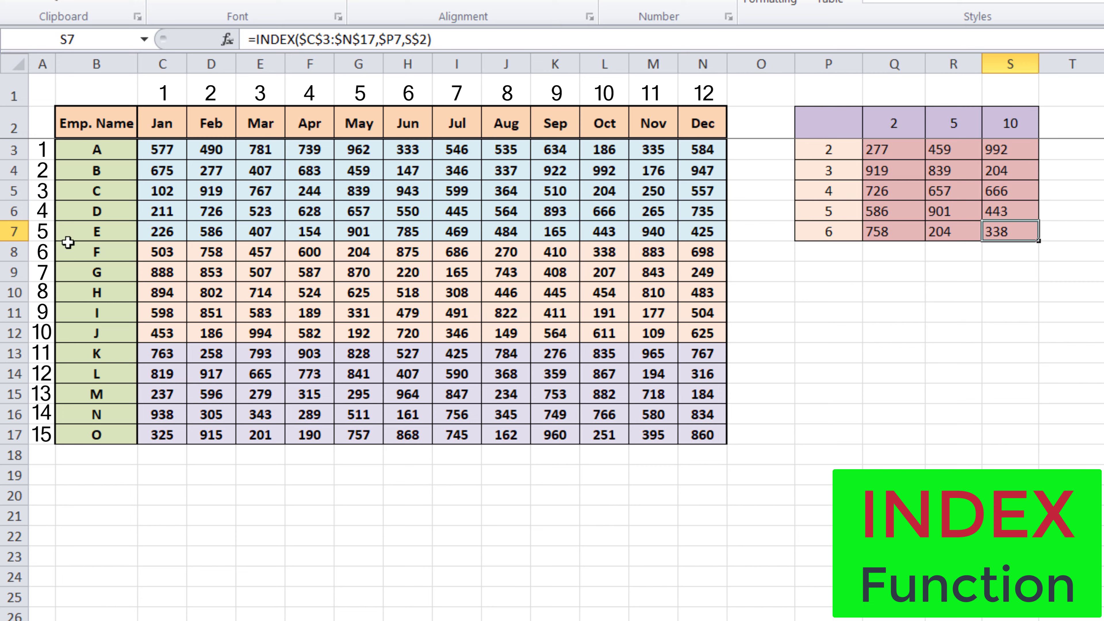
click(23, 253)
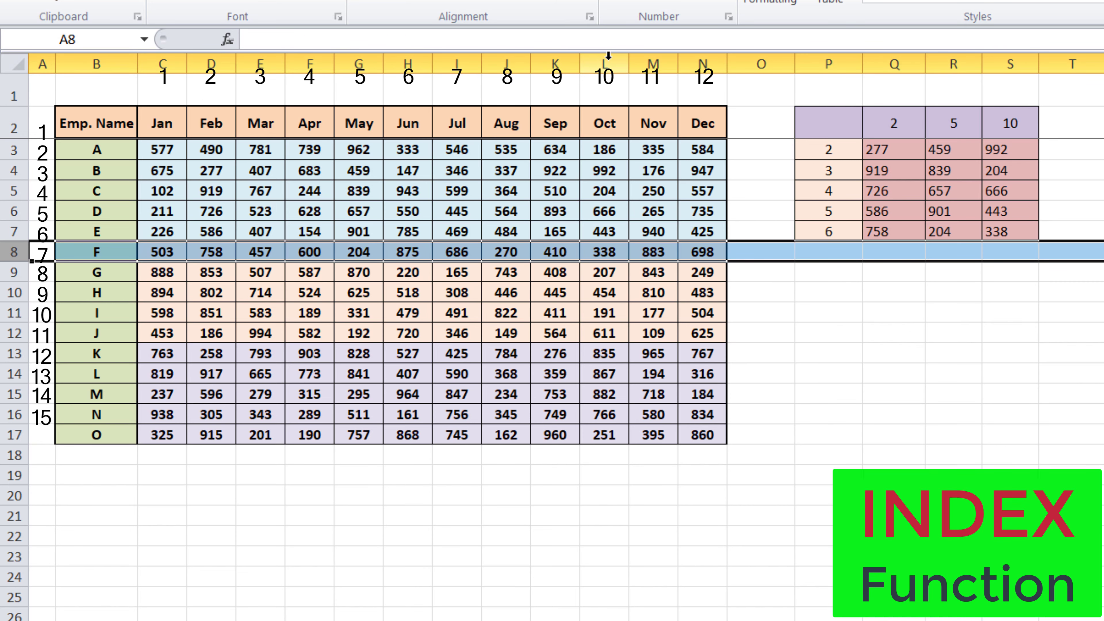
click(611, 89)
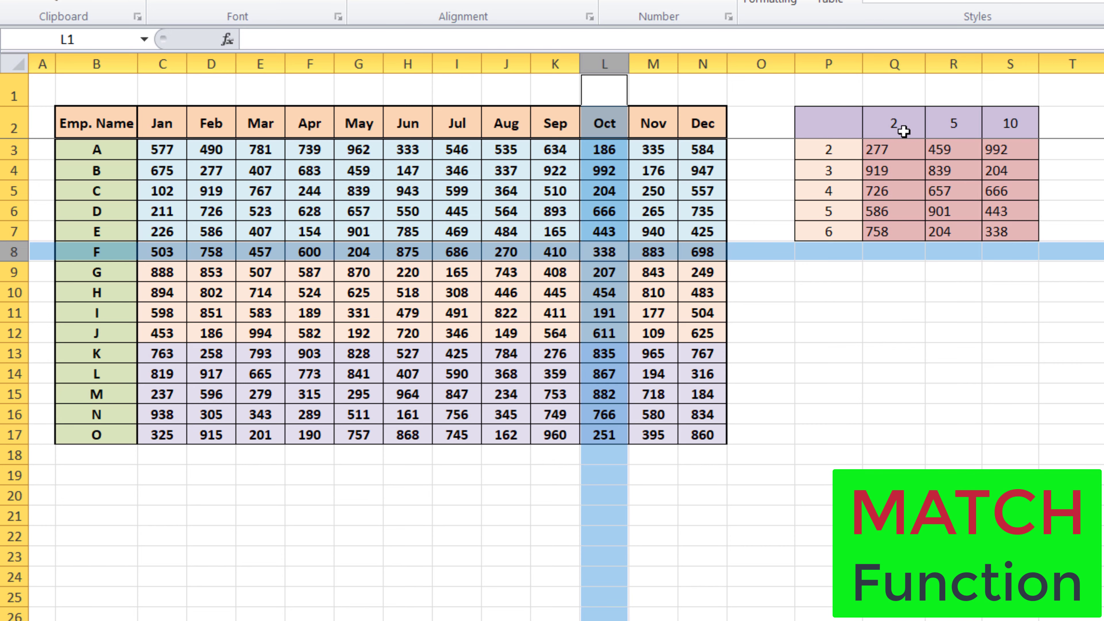
Enter employee letters A, B, C, D, E down O3:O7
click(777, 148)
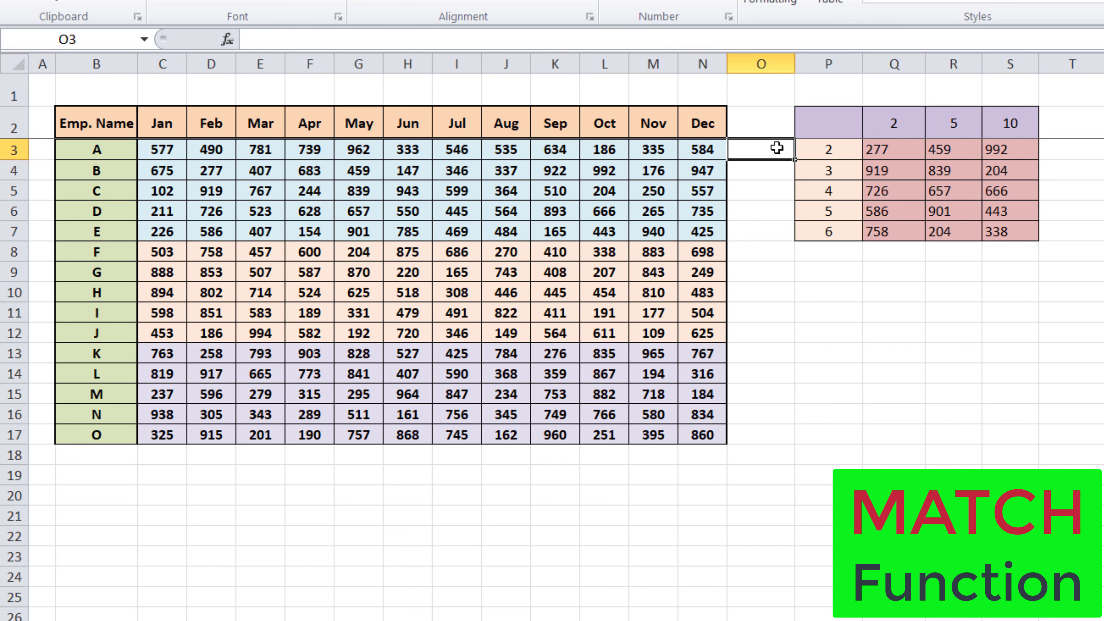
text(A)
key(Return)
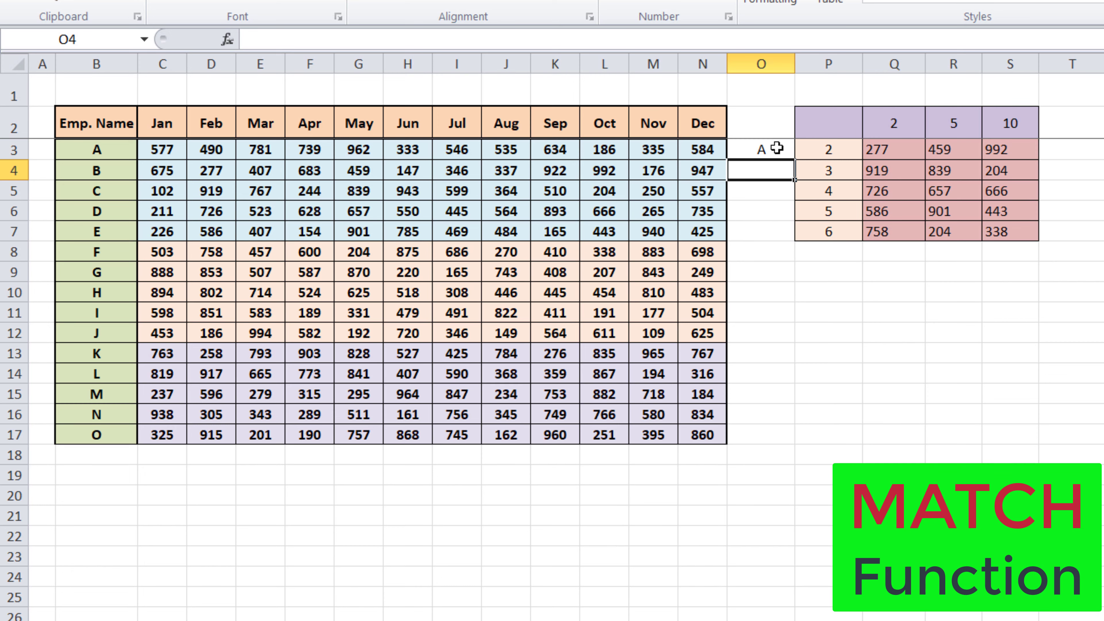
text(B)
key(Return)
text(C)
key(Return)
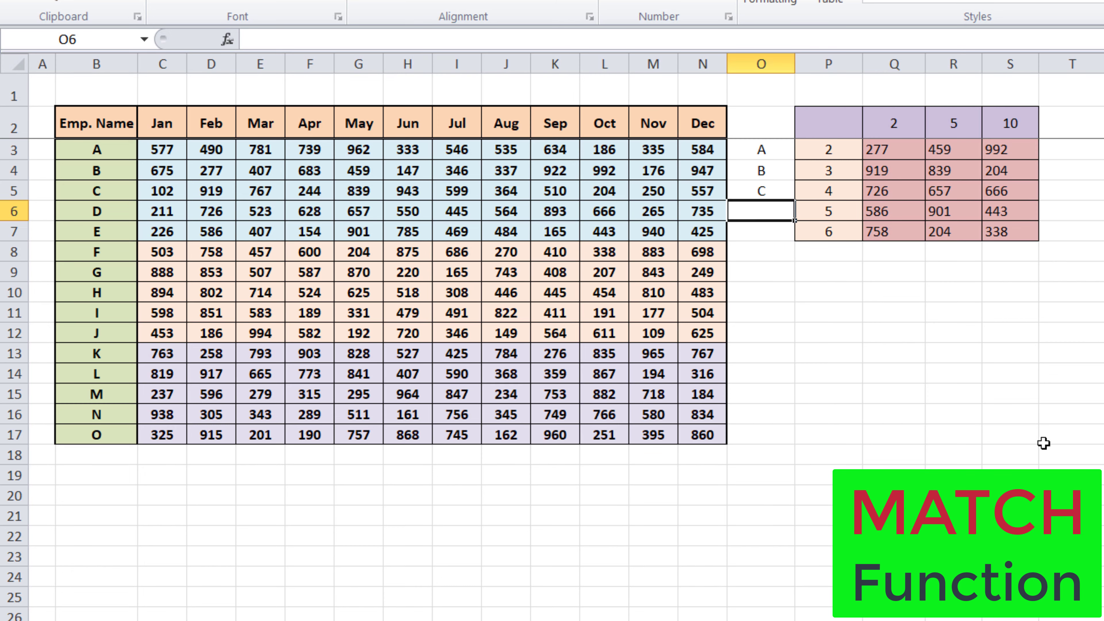
text(D)
key(Return)
text(E)
key(ctrl+Return)
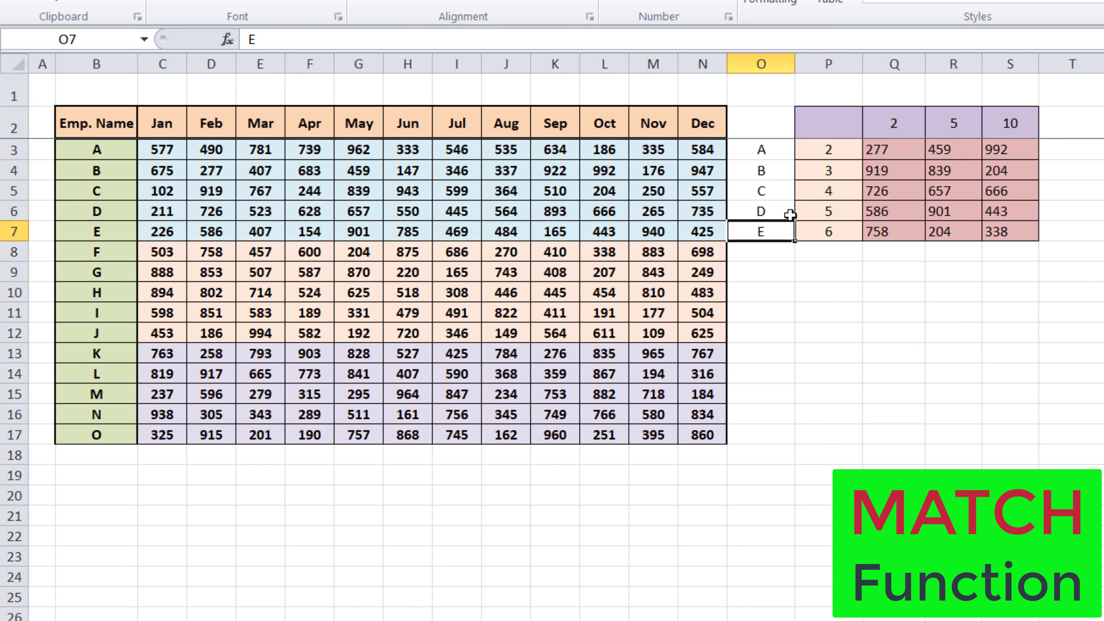
Put the month heading Jan in Q1
click(904, 90)
text(Jan)
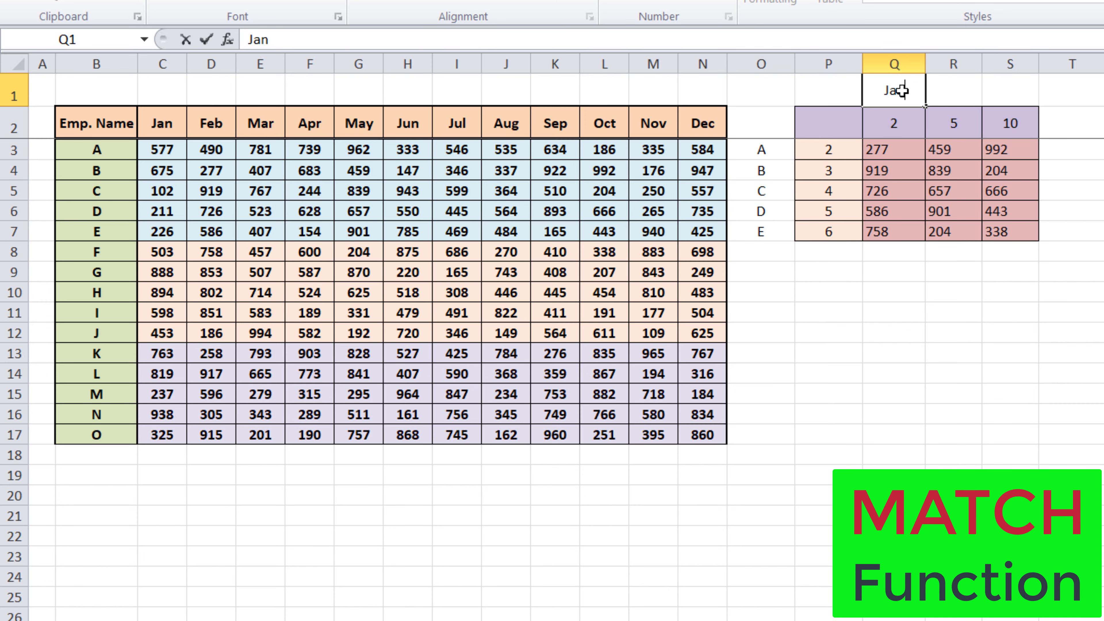
key(Tab)
Fill the Jan heading from Q1 across to S1 to add Feb and Mar
click(904, 90)
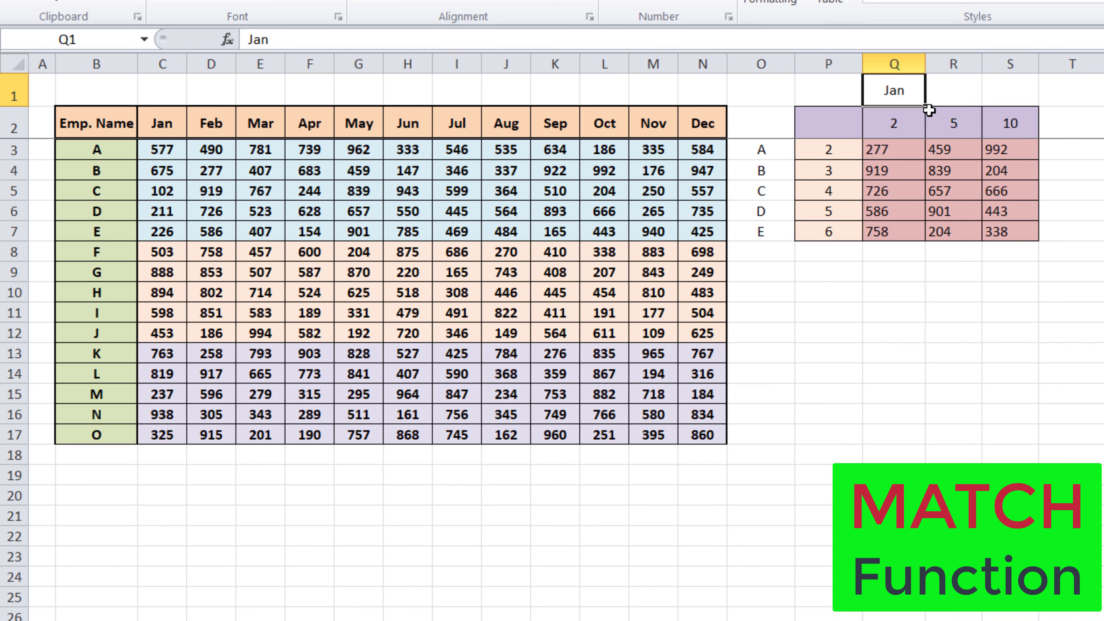
drag(925, 105, 1043, 122)
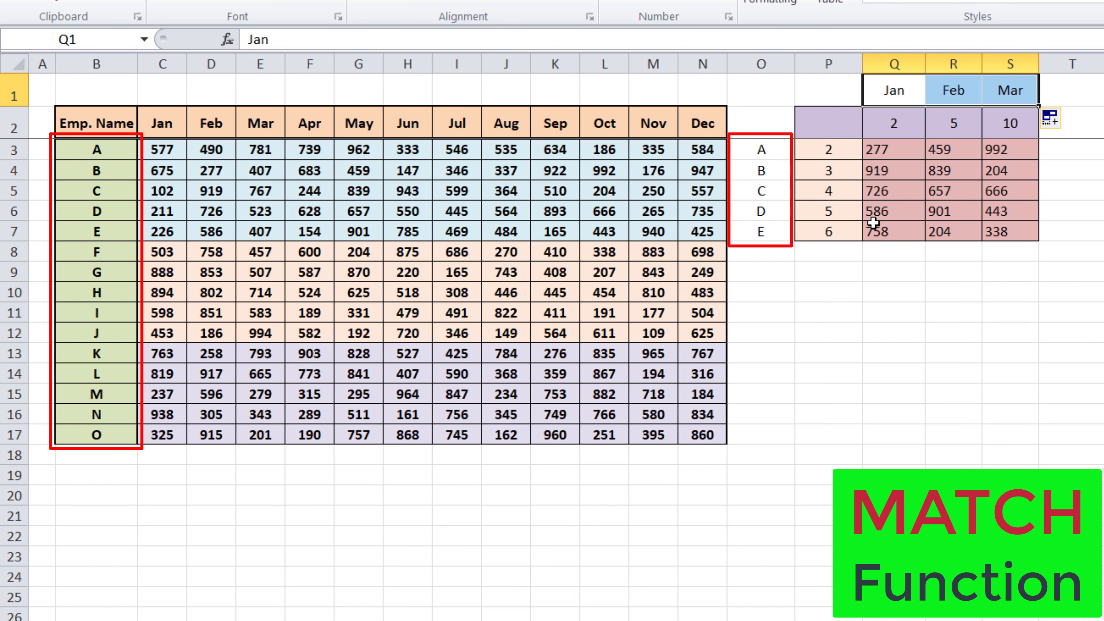
click(826, 153)
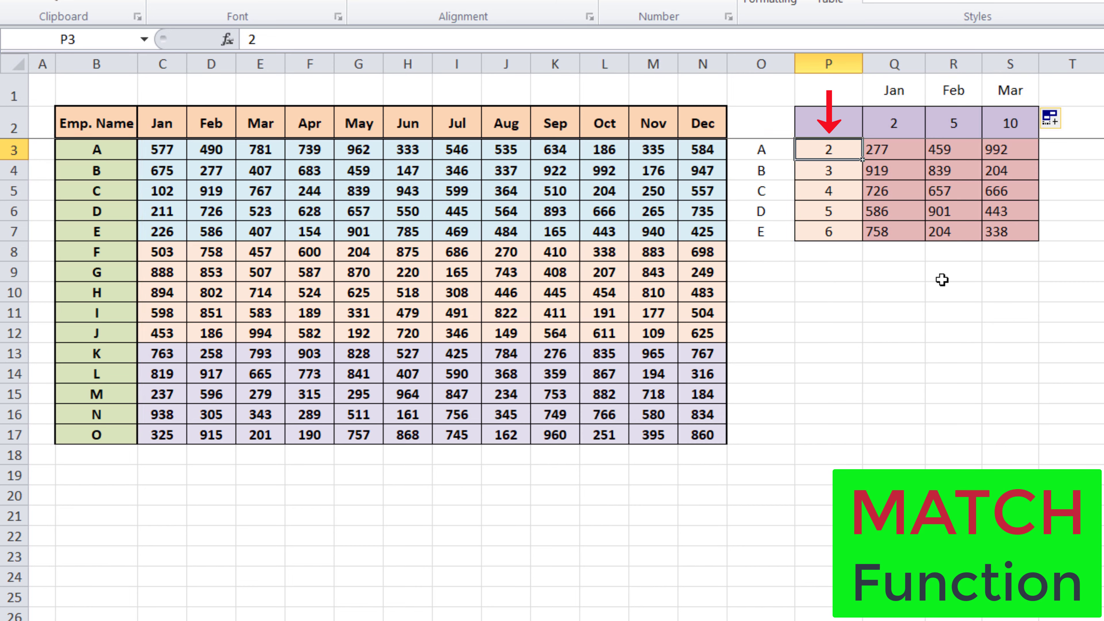
Enter =MATCH(O3,$B$3:$B$17,0) in P3 and fill it down to P7
text(=)
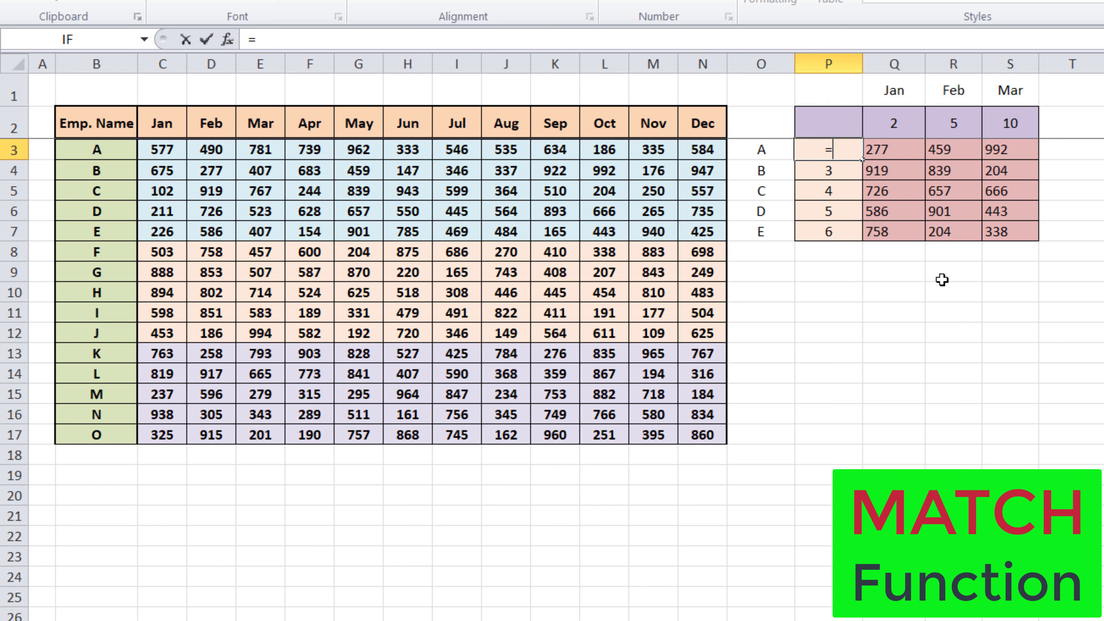
text(matc)
key(Tab)
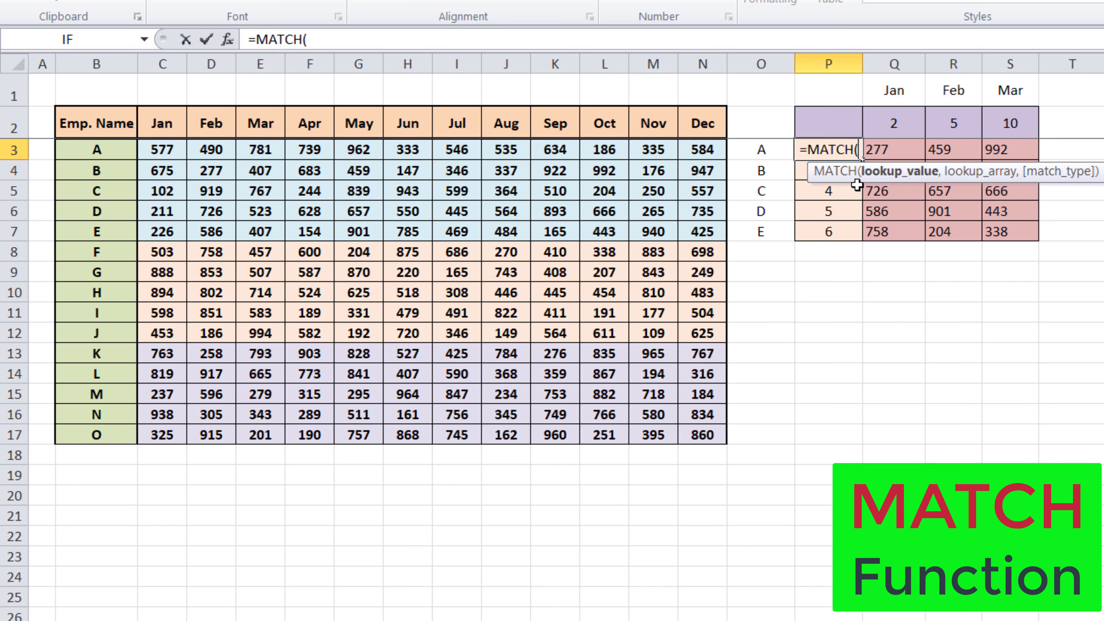
click(763, 153)
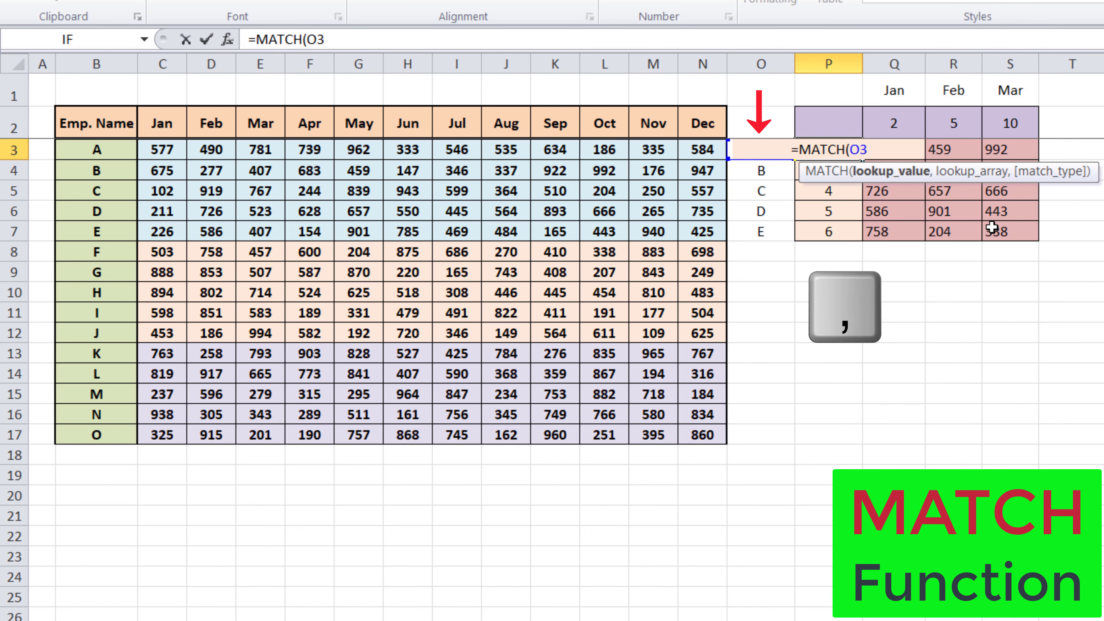
text(,)
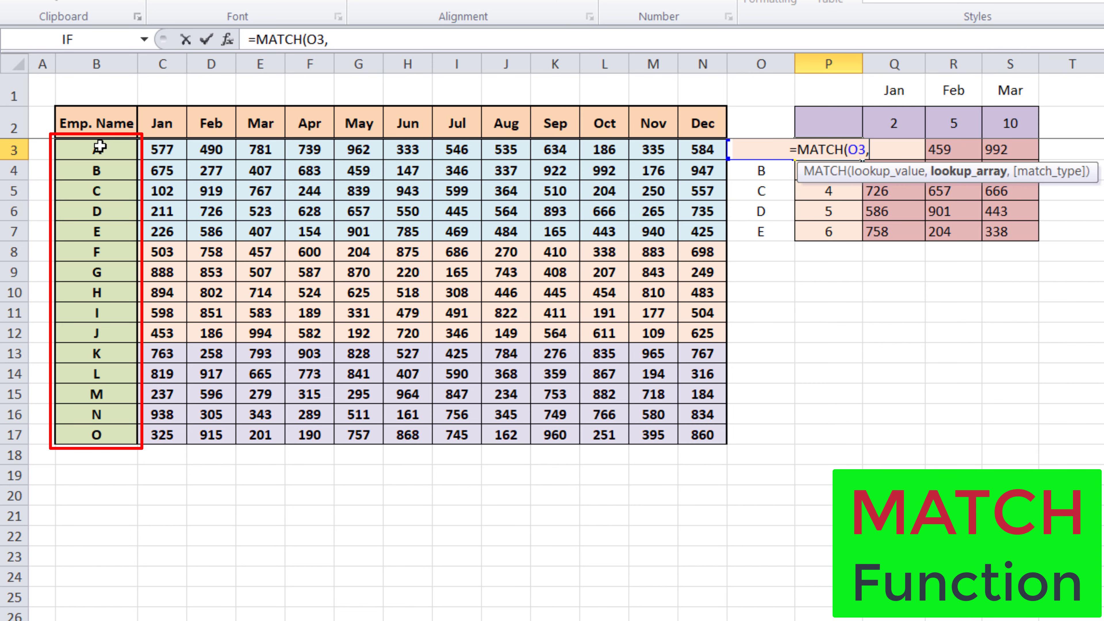
mouse_move(99, 148)
mouse_down()
mouse_move(114, 416)
mouse_move(96, 435)
mouse_up()
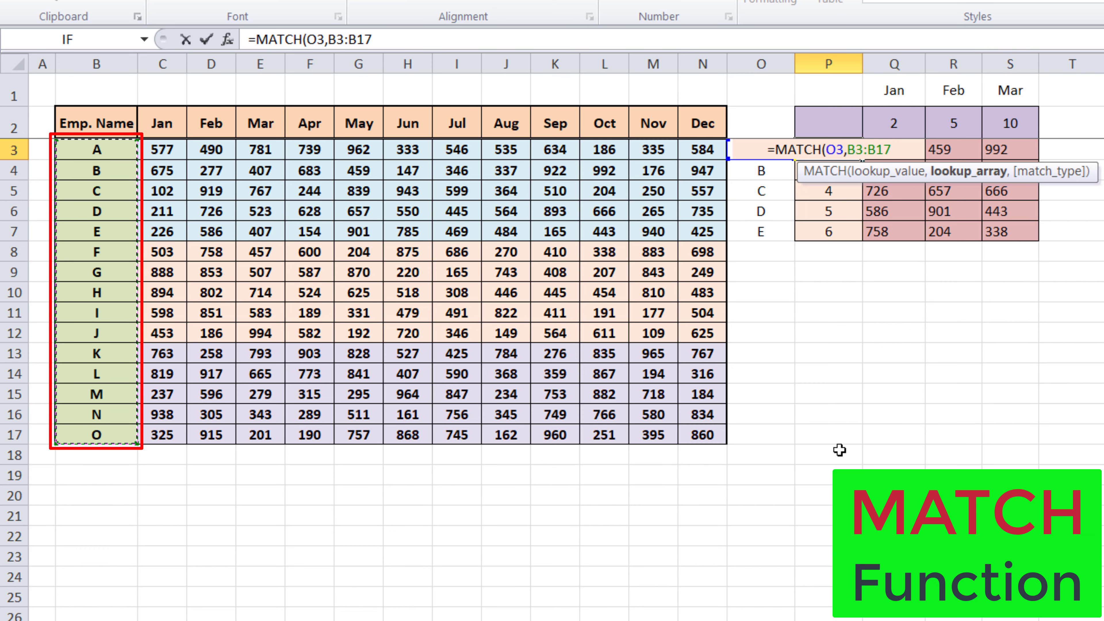
key(F4)
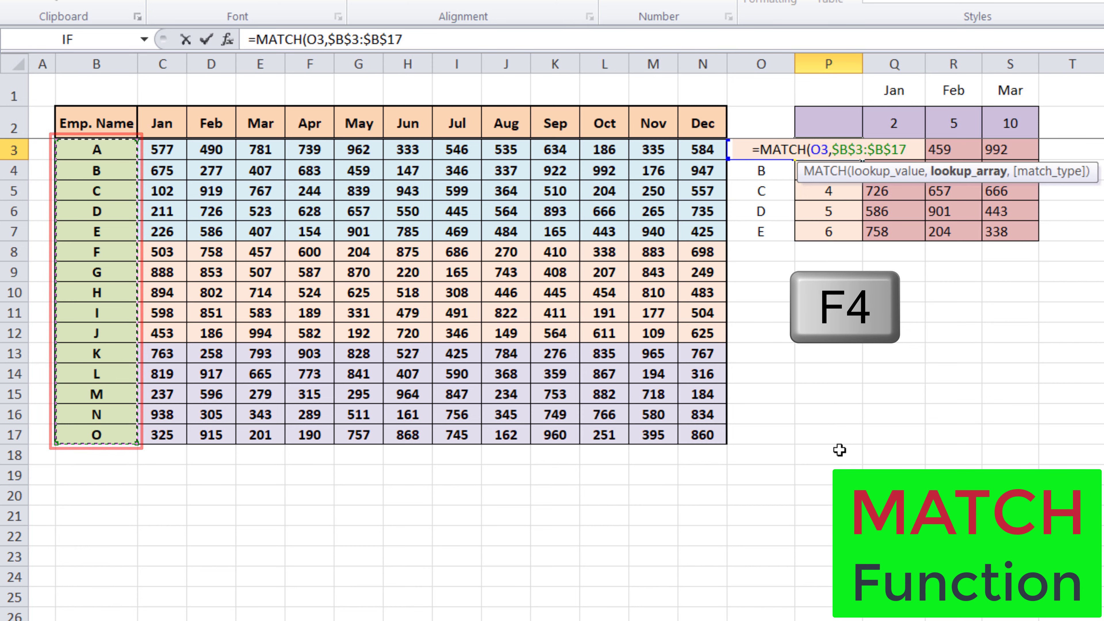
text(,)
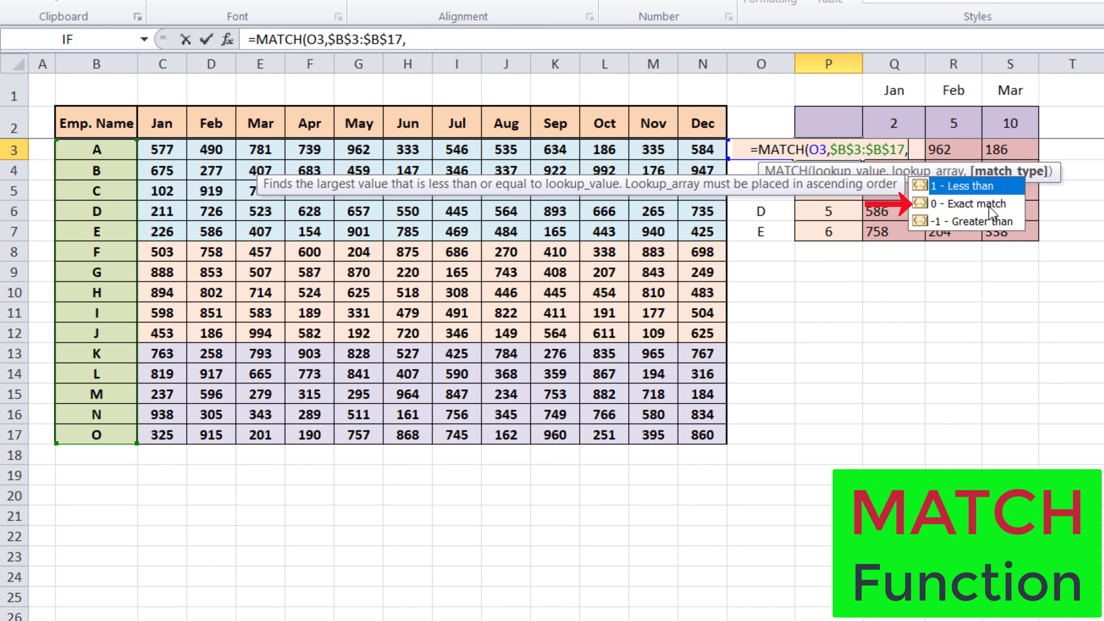
double_click(952, 206)
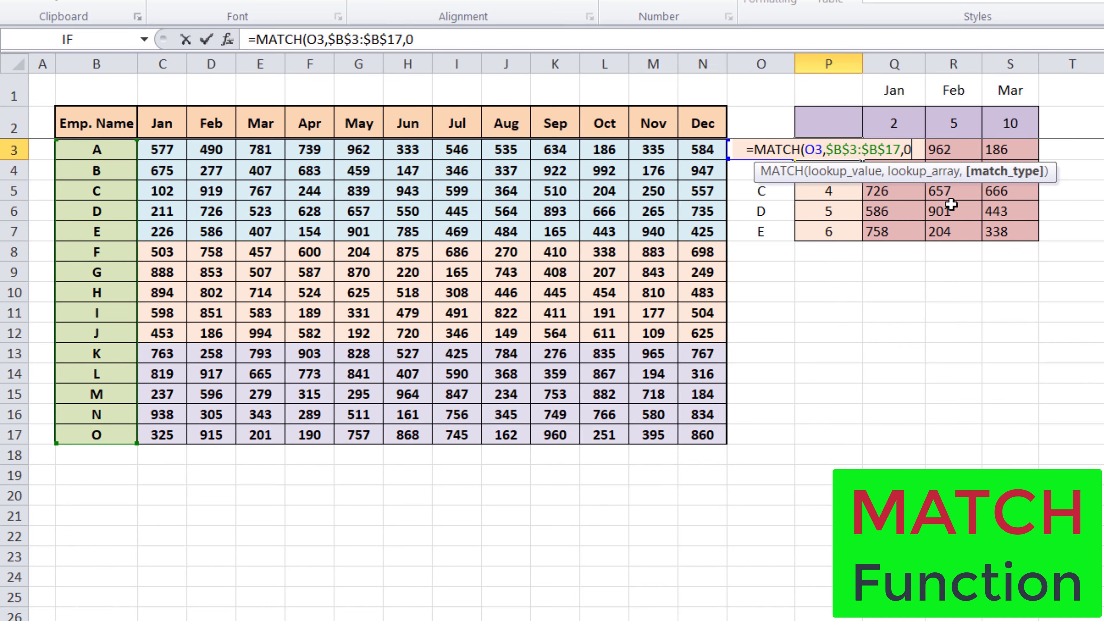
key(Return)
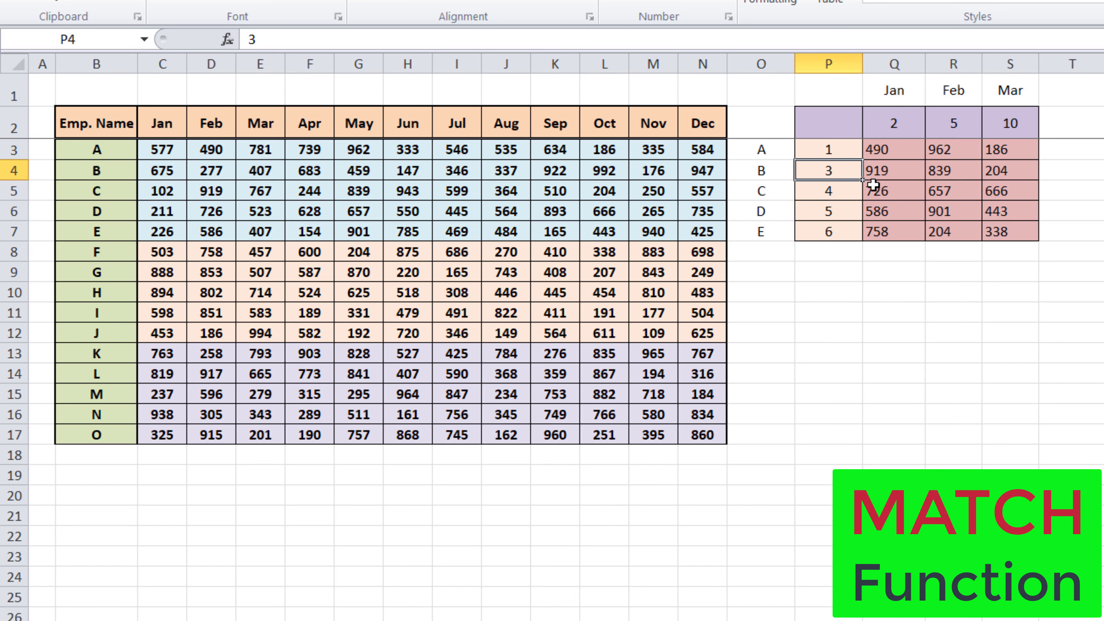
click(833, 152)
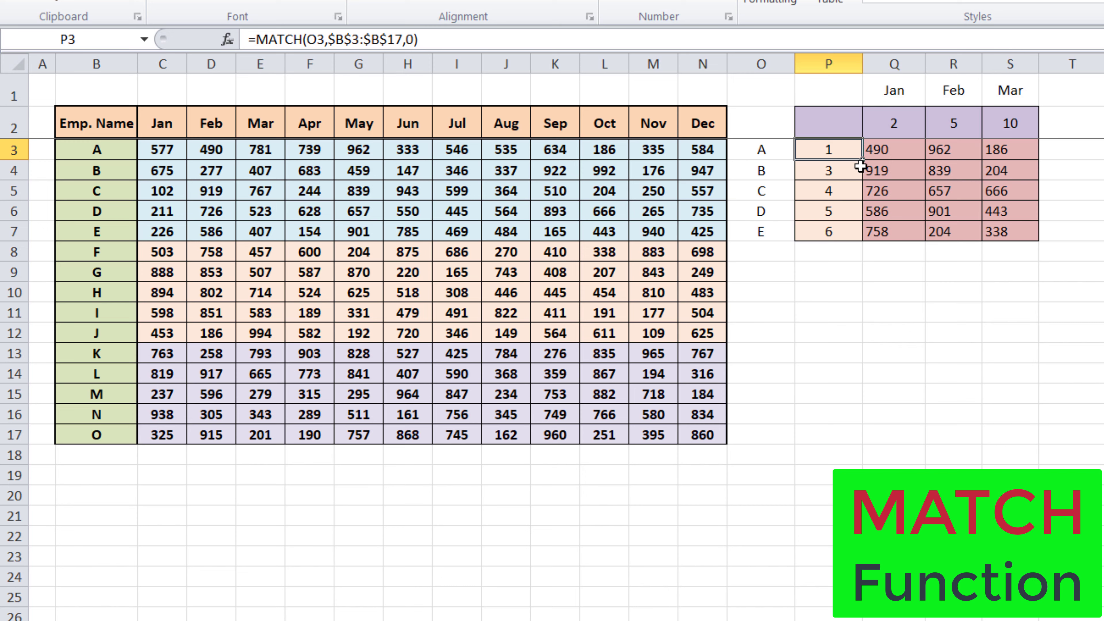
drag(863, 160, 861, 240)
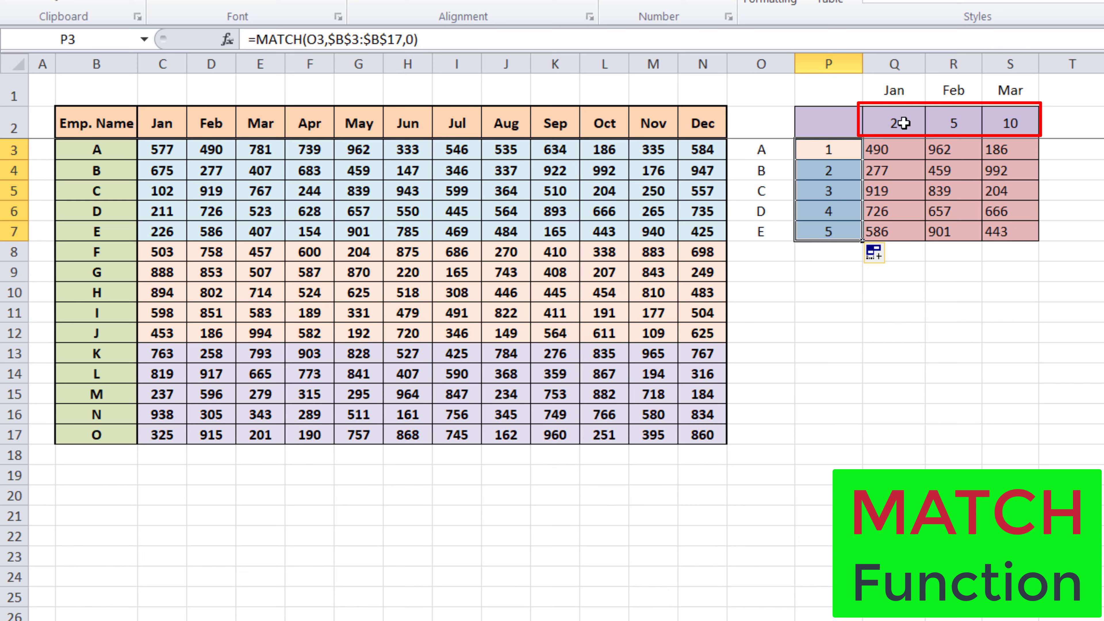
Enter =MATCH(Q1,$C$2:$N$2,0) in Q2 and fill it across to S2
click(900, 124)
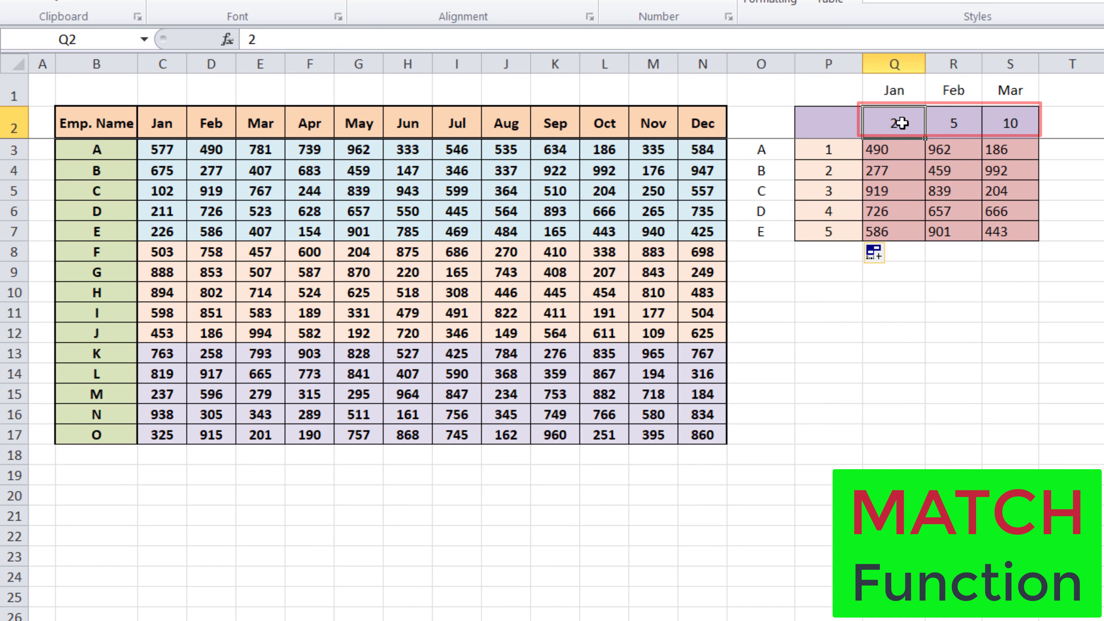
text(=m)
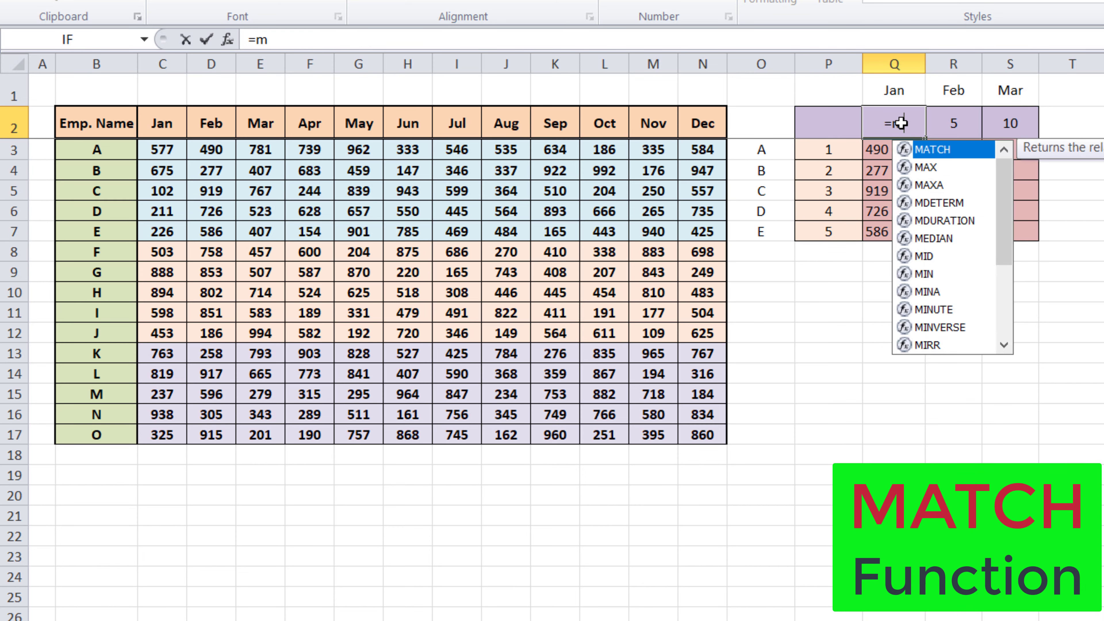
text(atc)
key(Tab)
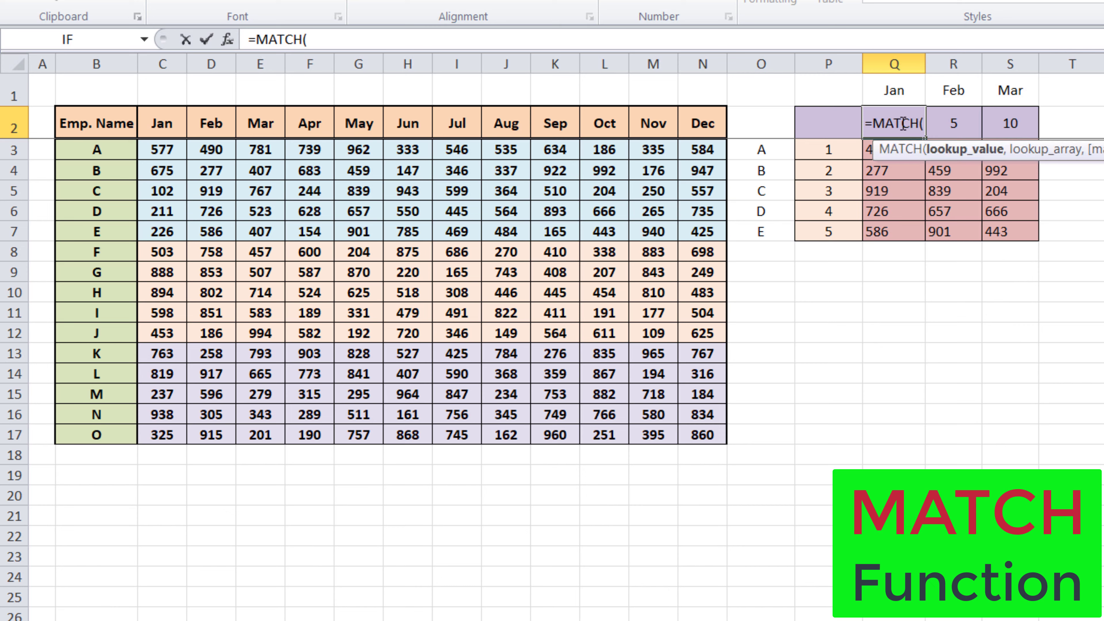
click(915, 91)
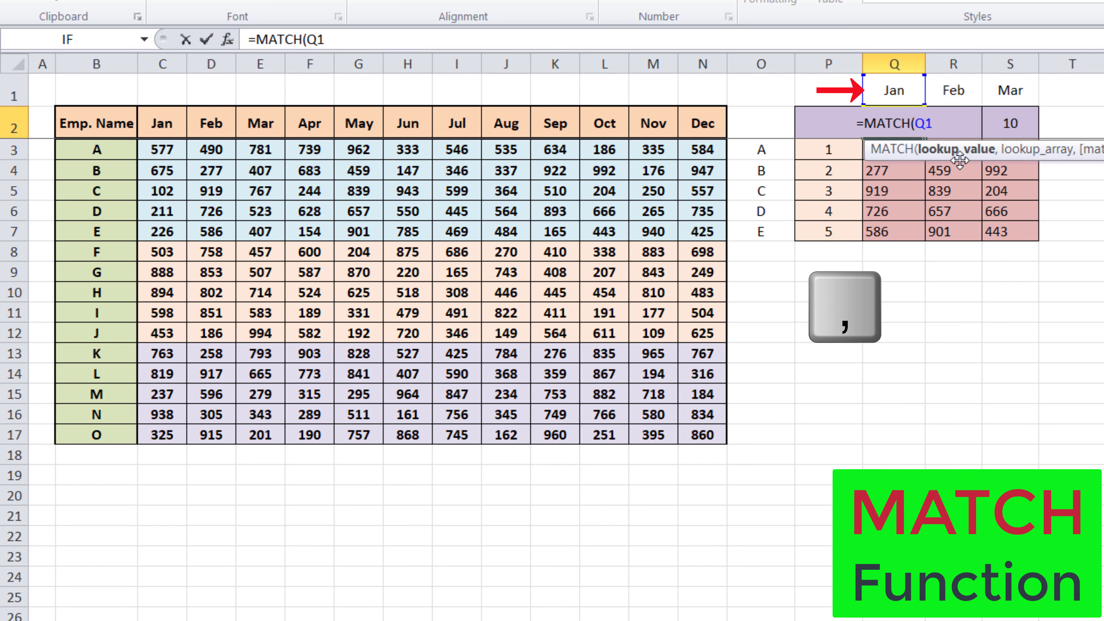
text(,)
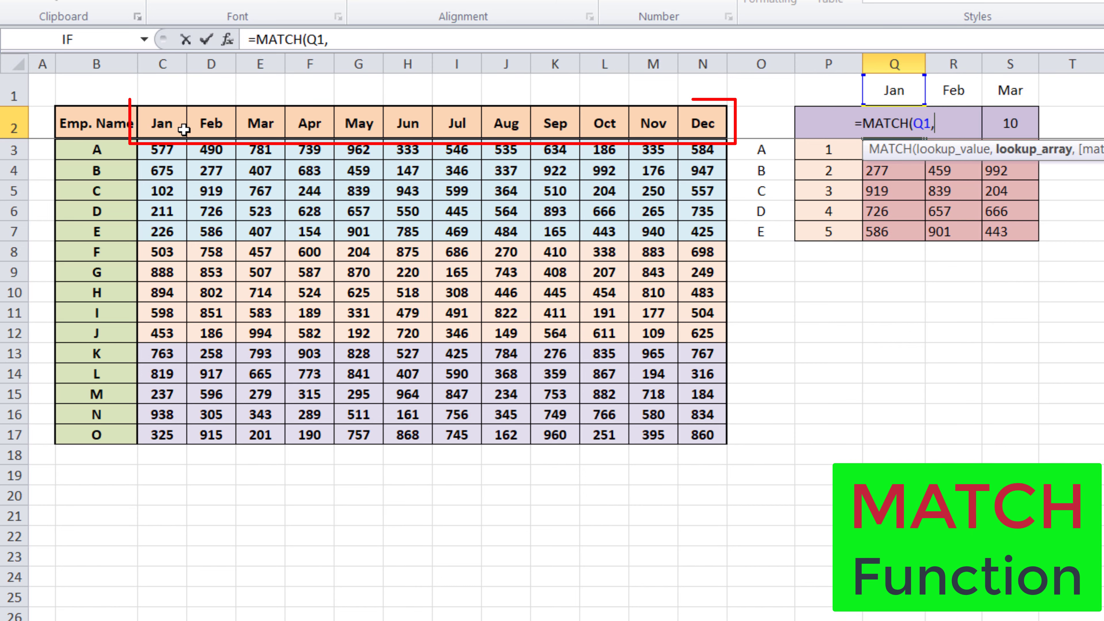
drag(163, 124, 689, 136)
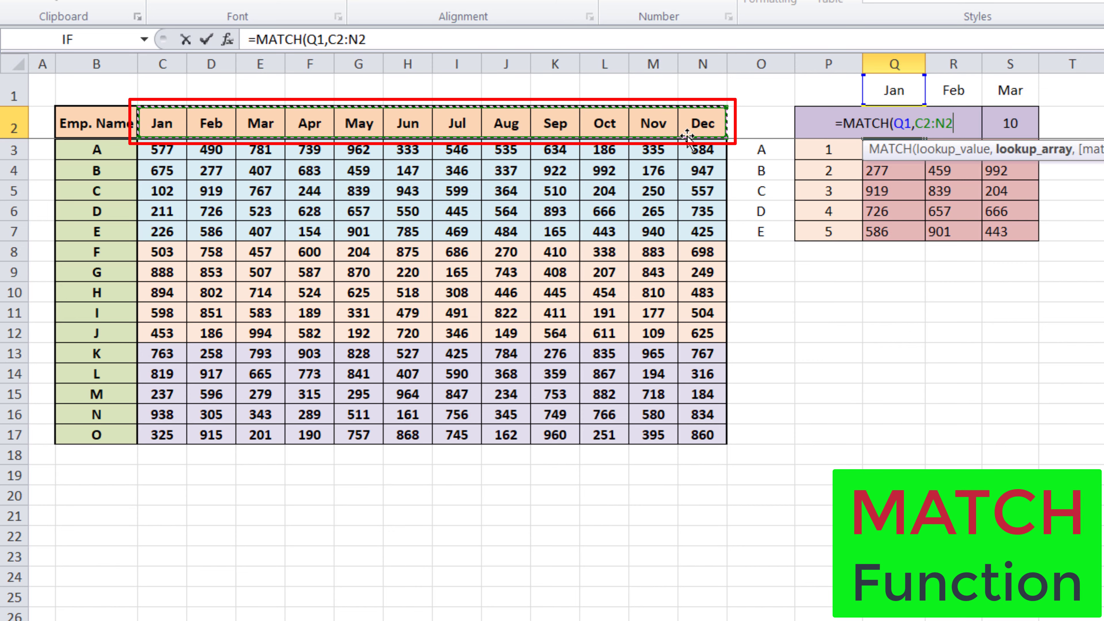
key(F4)
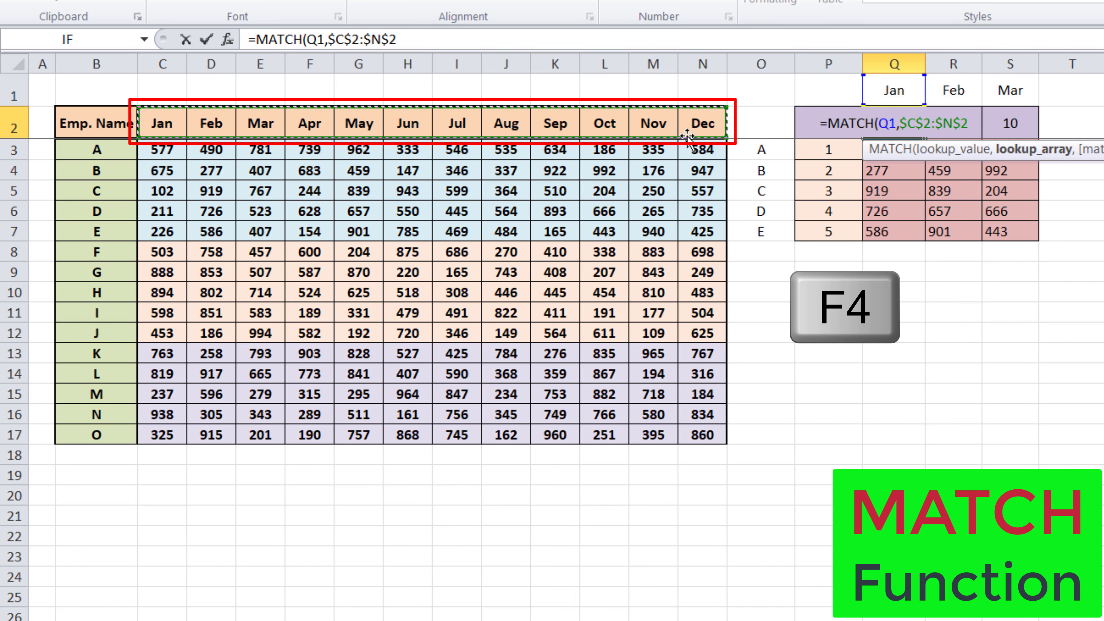
text(,)
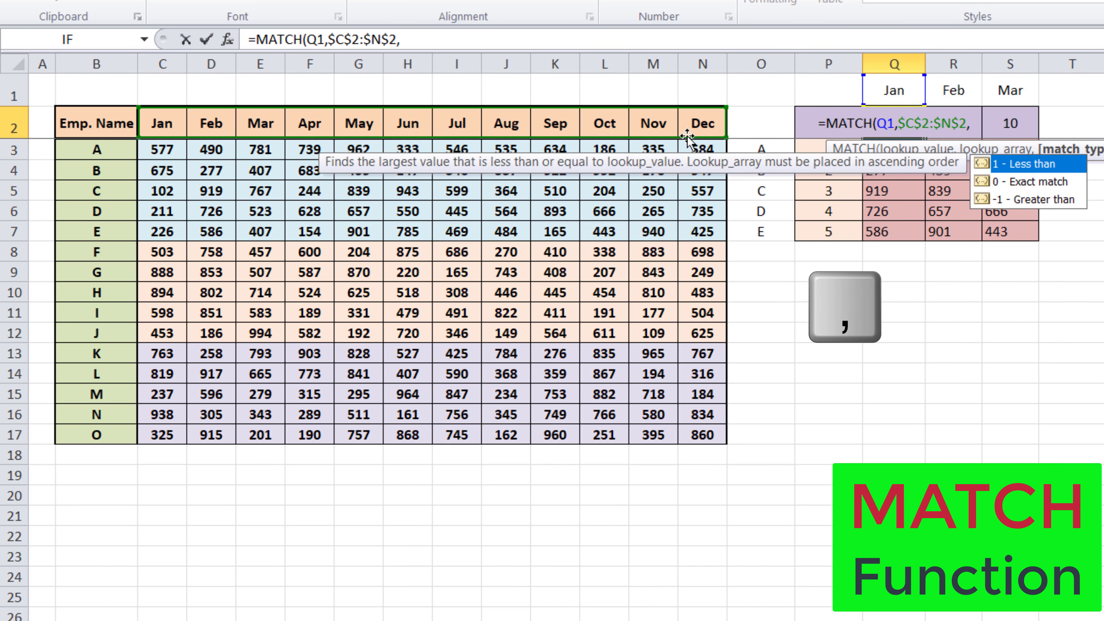
text(0)
key(Return)
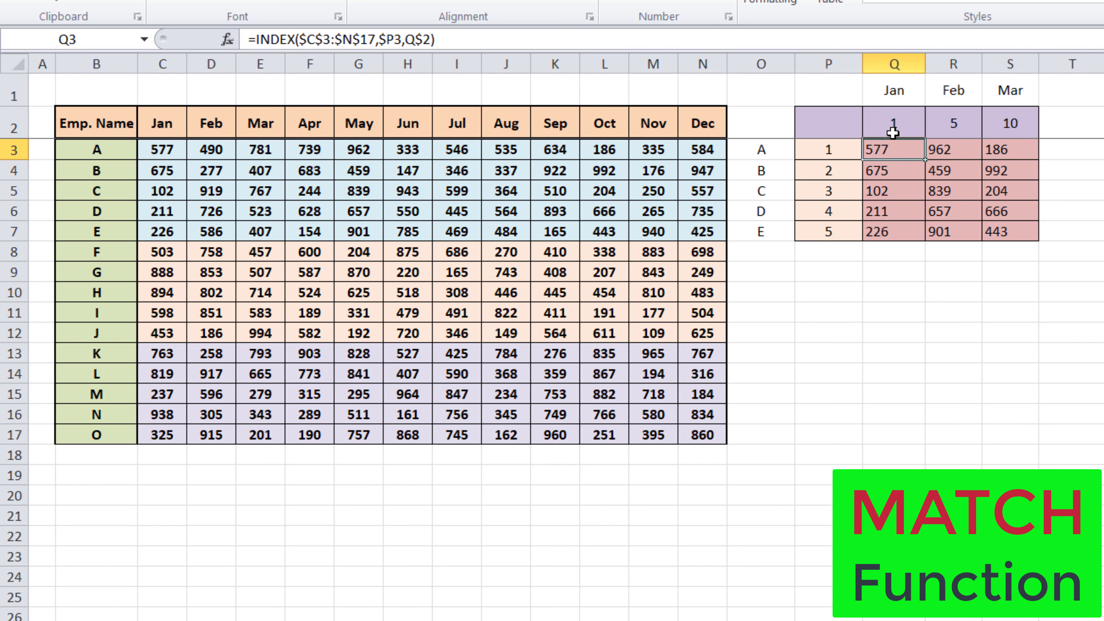
click(903, 126)
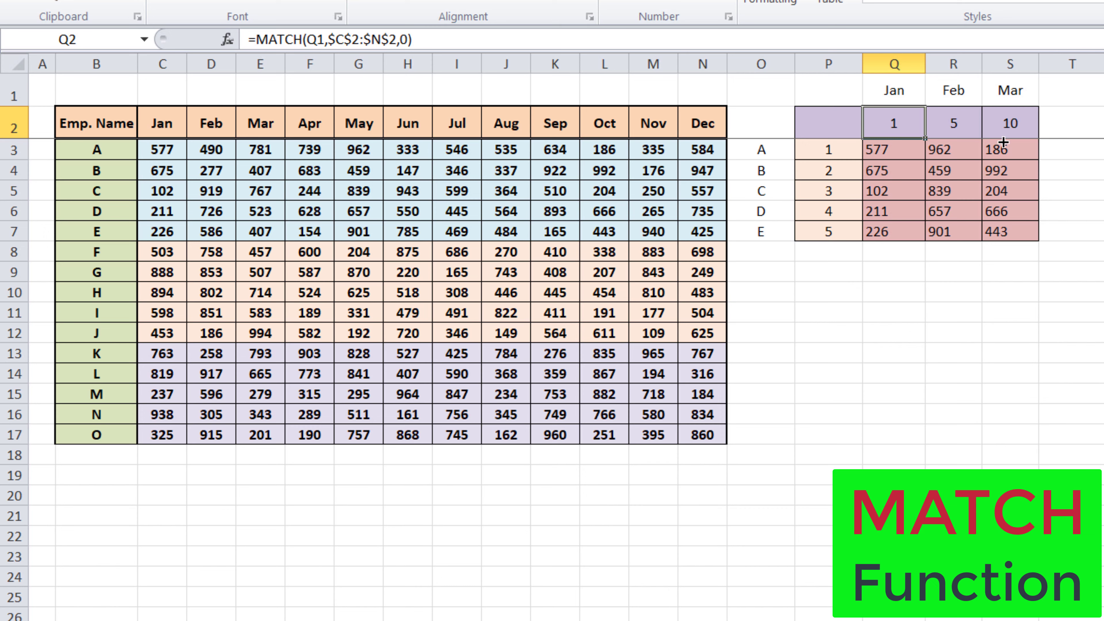
drag(1003, 141, 1027, 141)
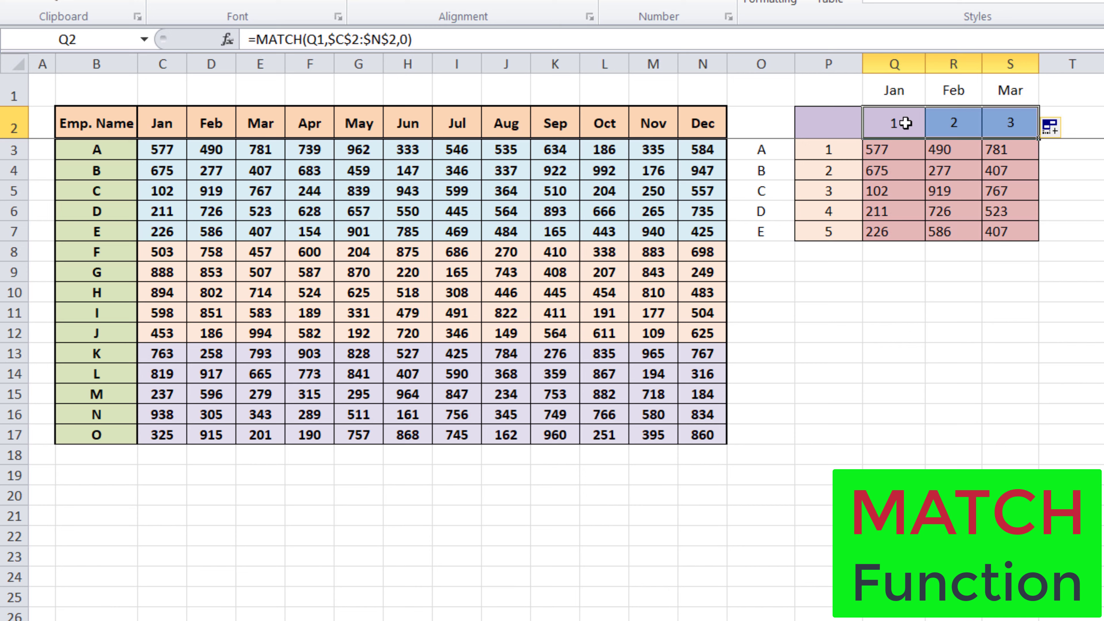
Change the month headings in Q1, R1 and S1 from Jan onward to Oct, Nov and Dec
click(899, 100)
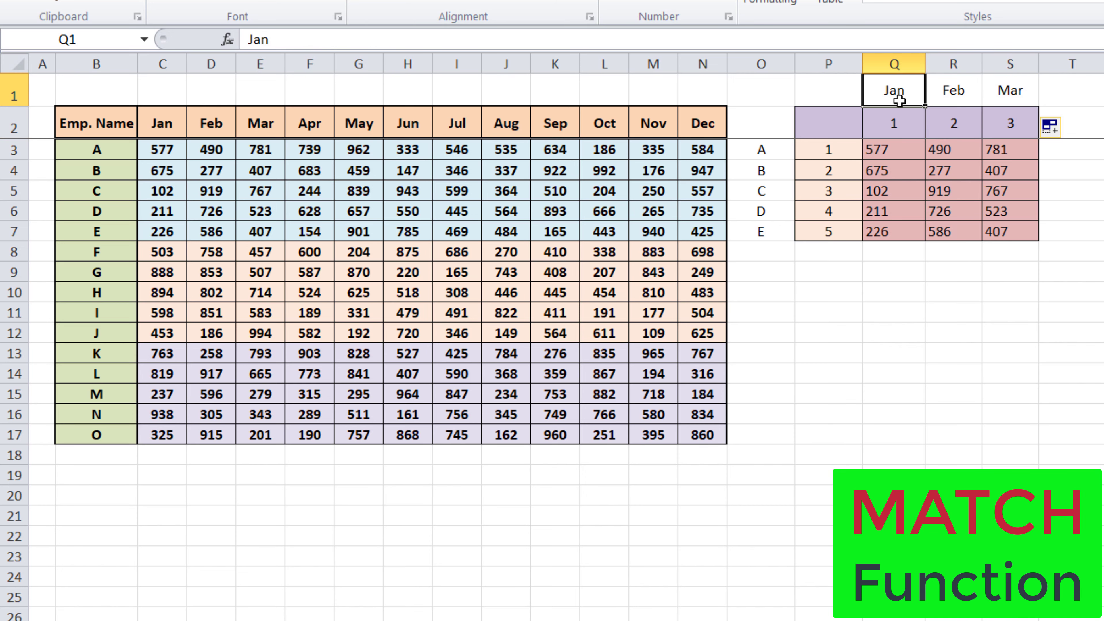
text(Oct)
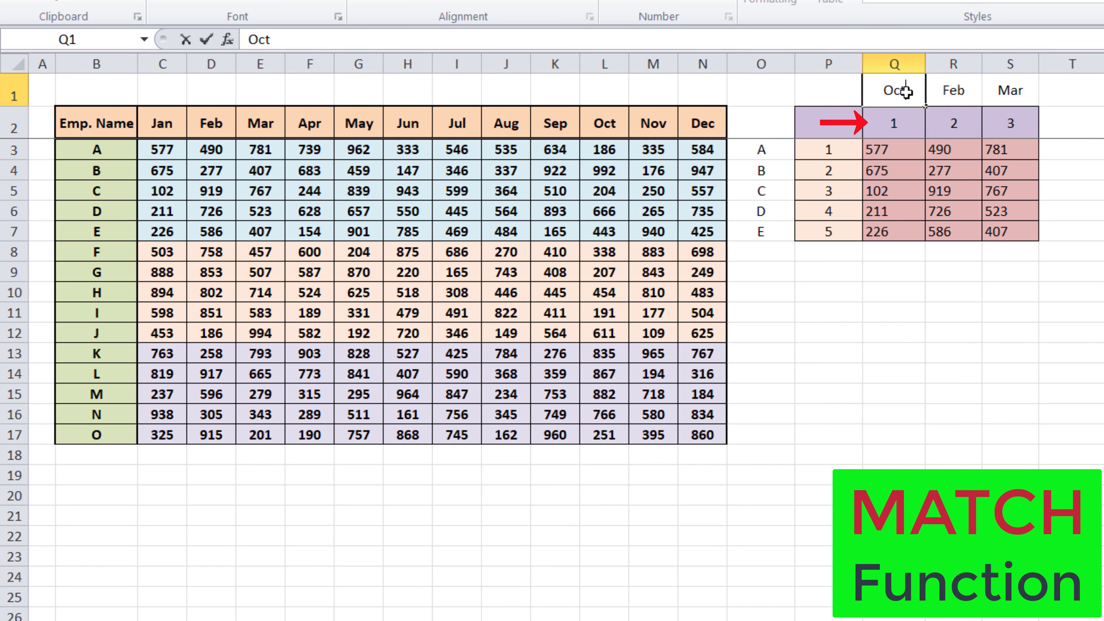
key(Tab)
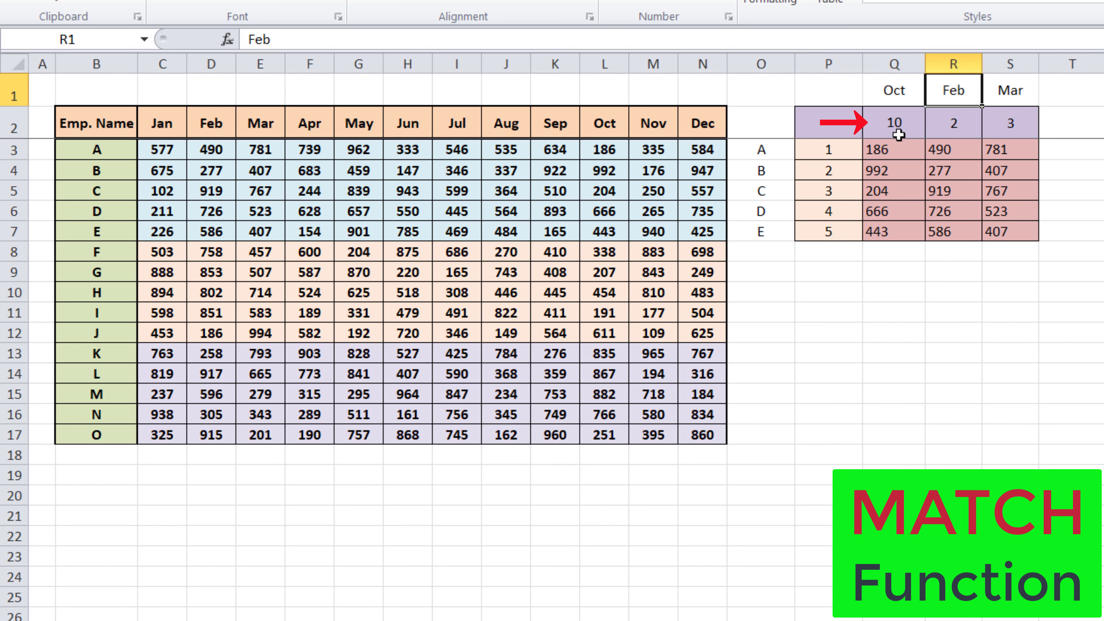
text(N)
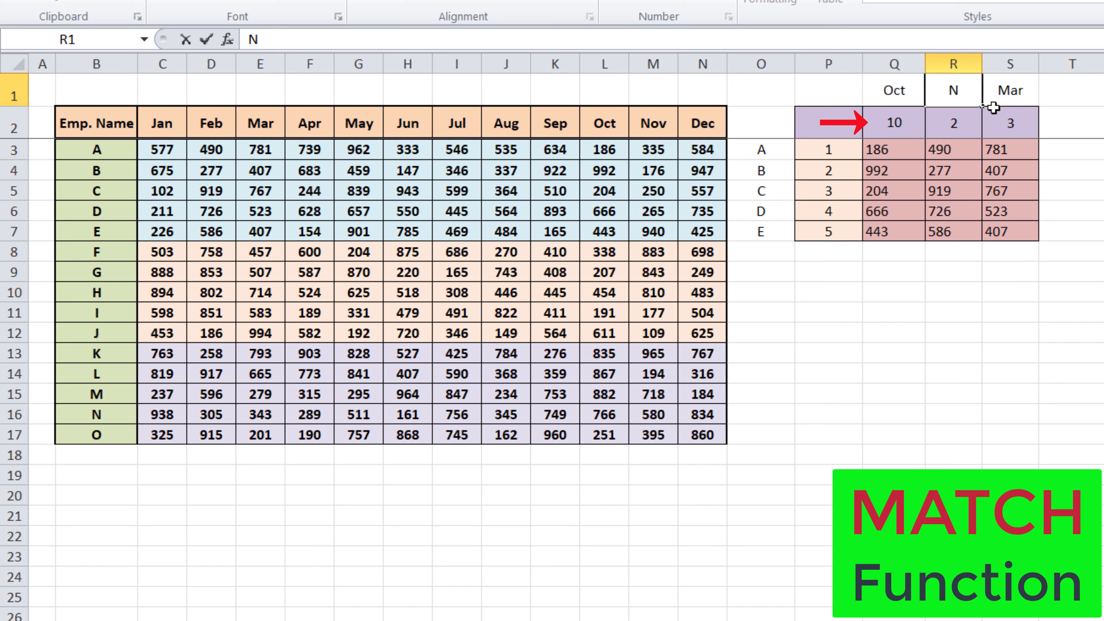
text(ov)
key(Tab)
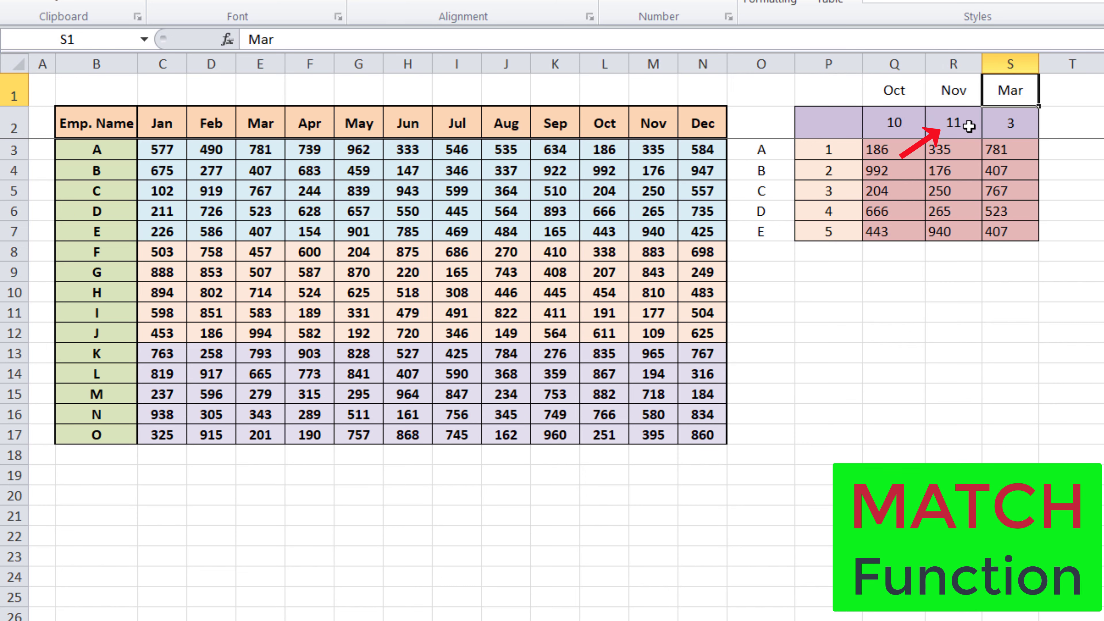
text(Dec)
key(Tab)
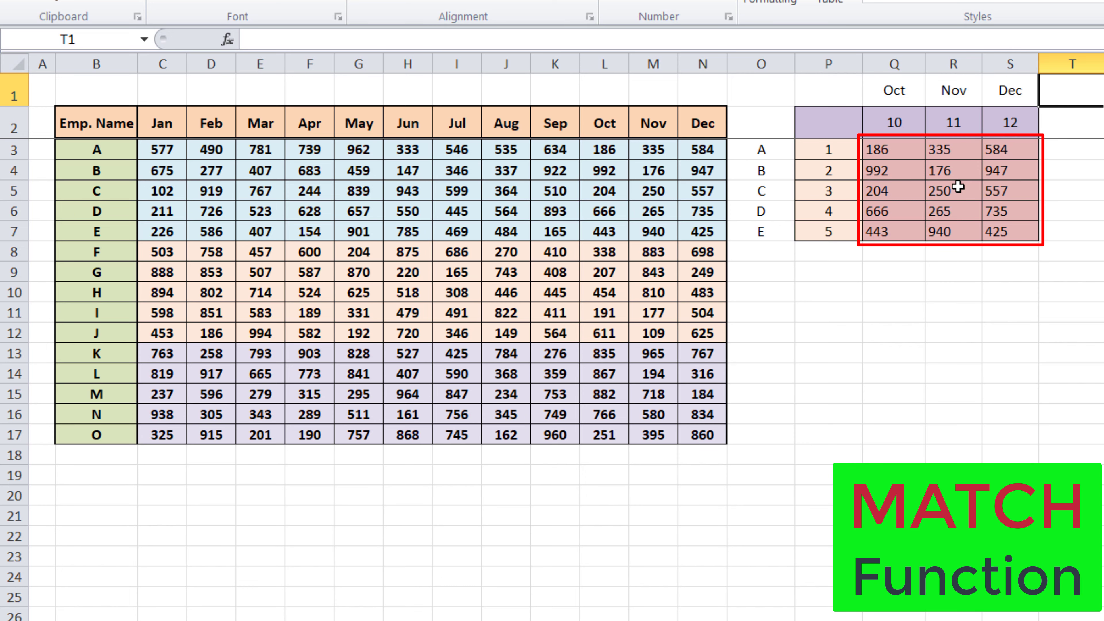
Enter the employee names F, G, H, I and J down O3:O7
click(768, 151)
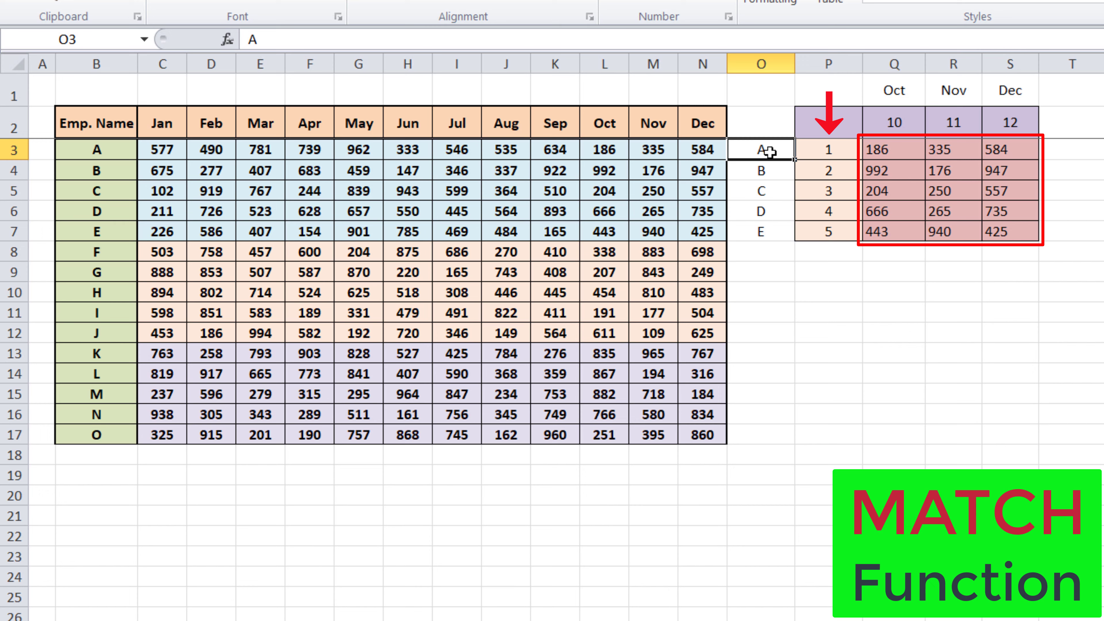
text(F)
key(Return)
text(G)
key(Return)
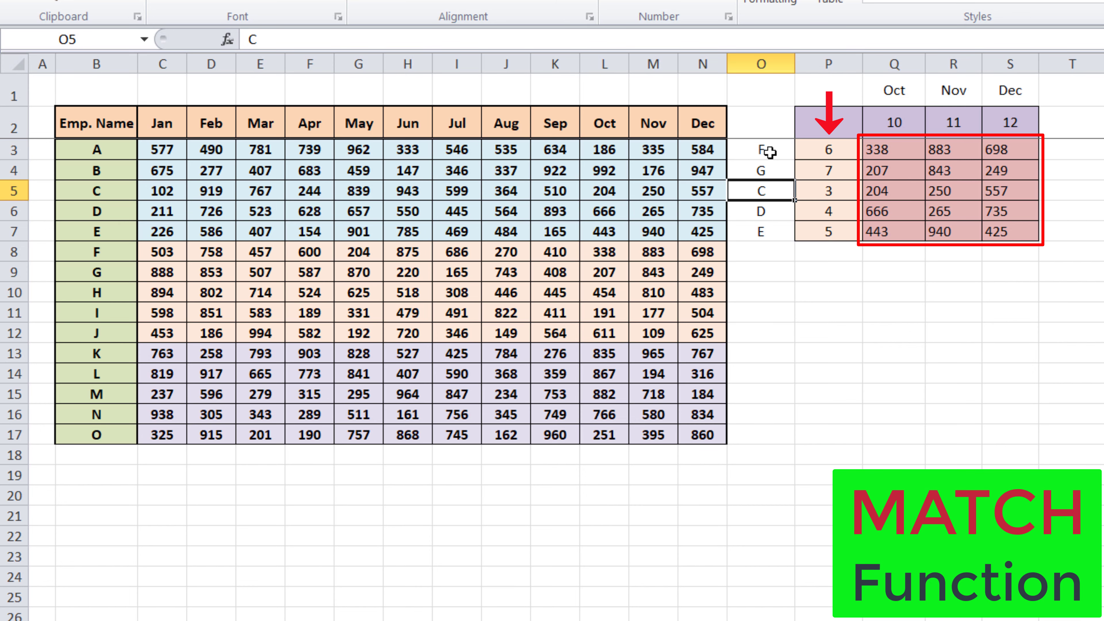
text(H)
key(Return)
text(I)
key(Return)
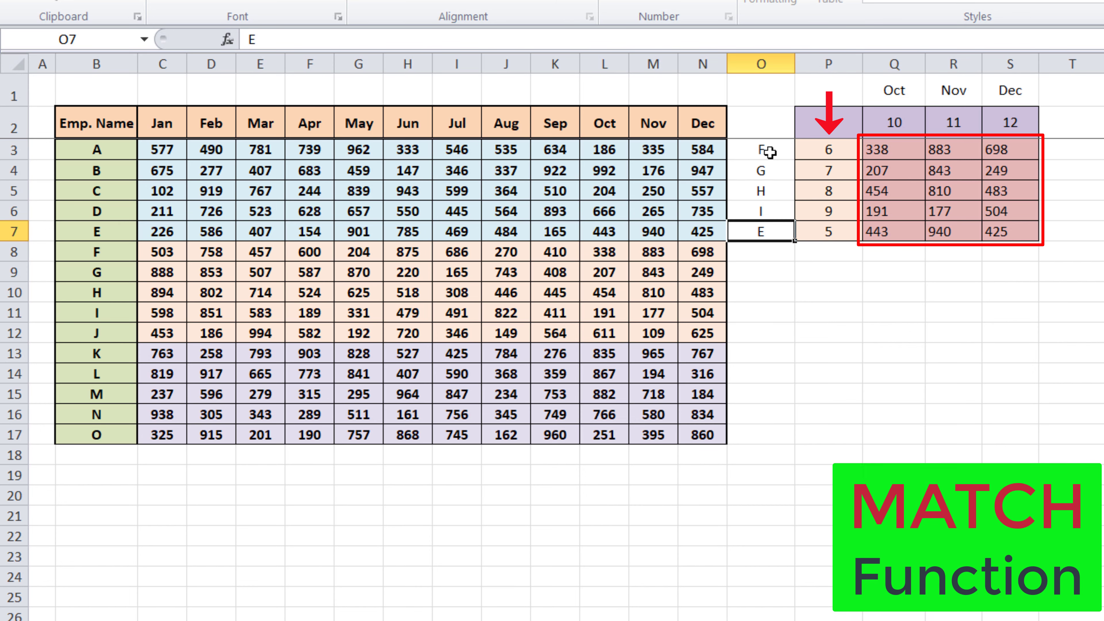
text(J)
key(Return)
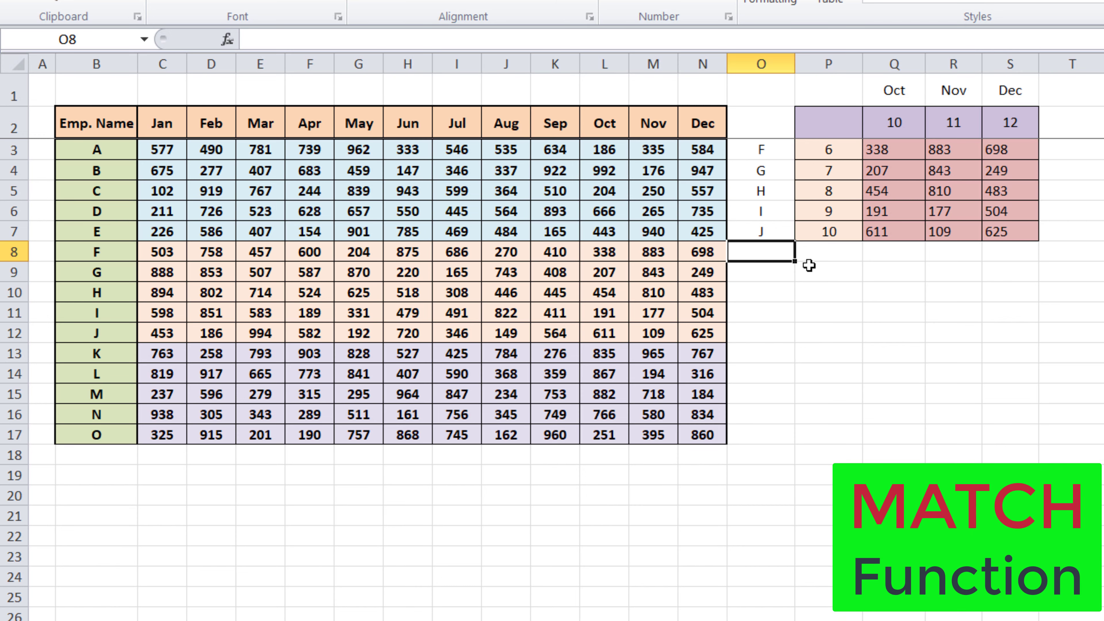
Inspect Q3's formula =INDEX($C$3:$N$17,$P3,Q$2), highlighting its array argument, without changes
click(891, 150)
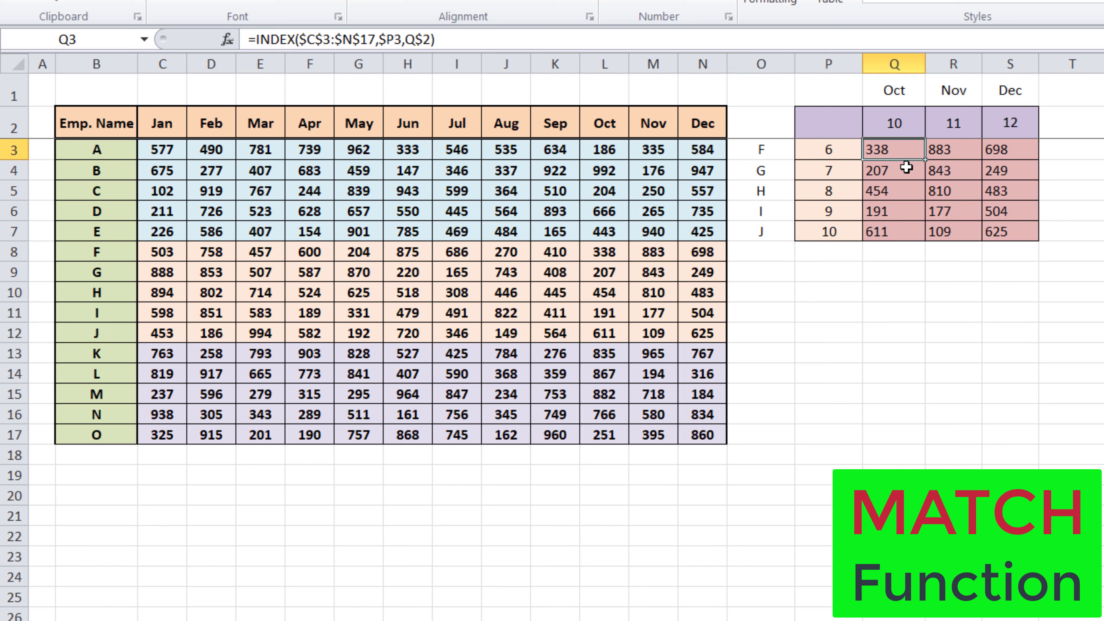
double_click(897, 149)
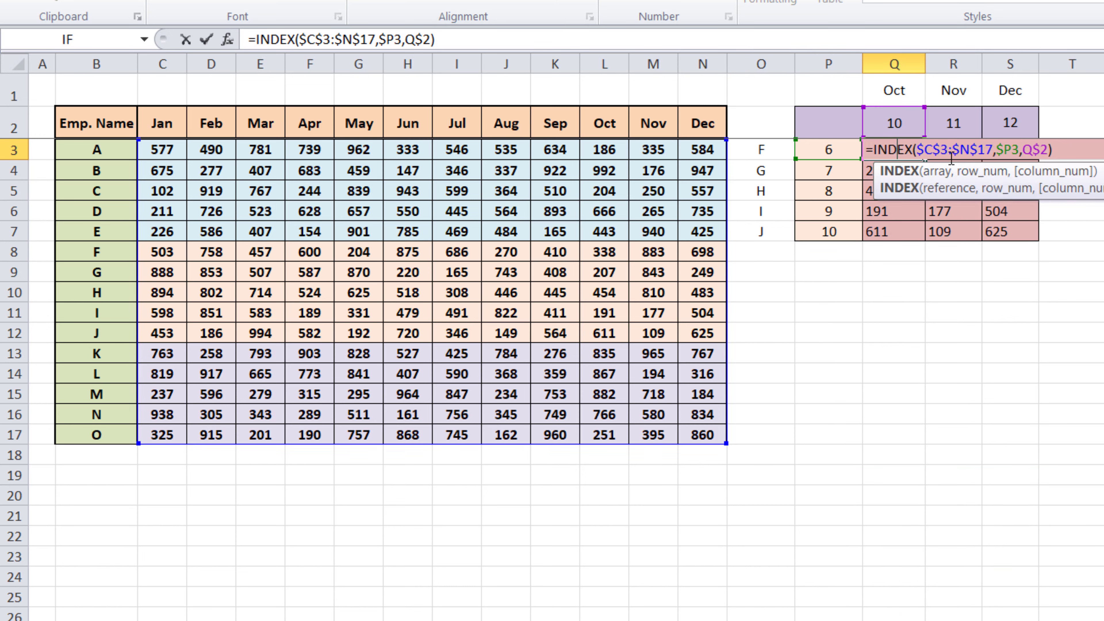
click(937, 176)
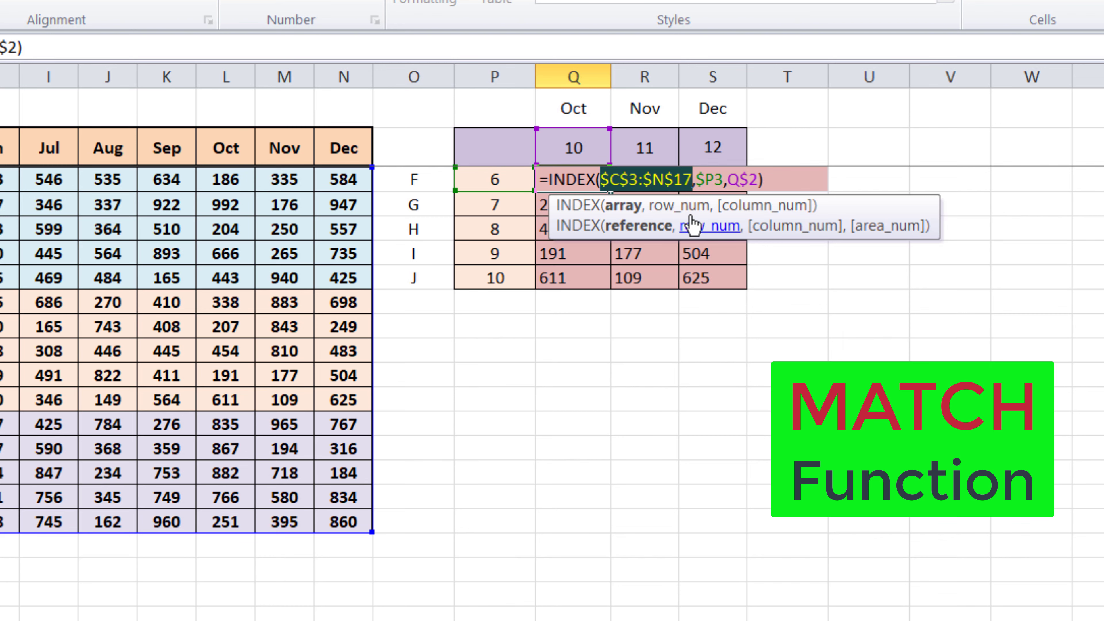
click(578, 205)
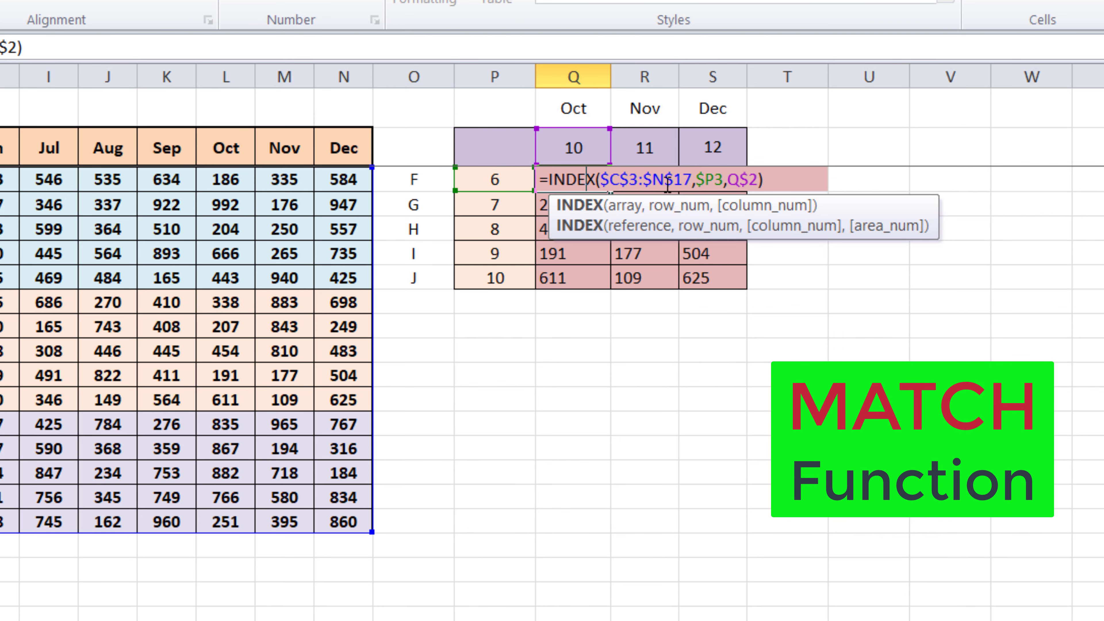
key(Escape)
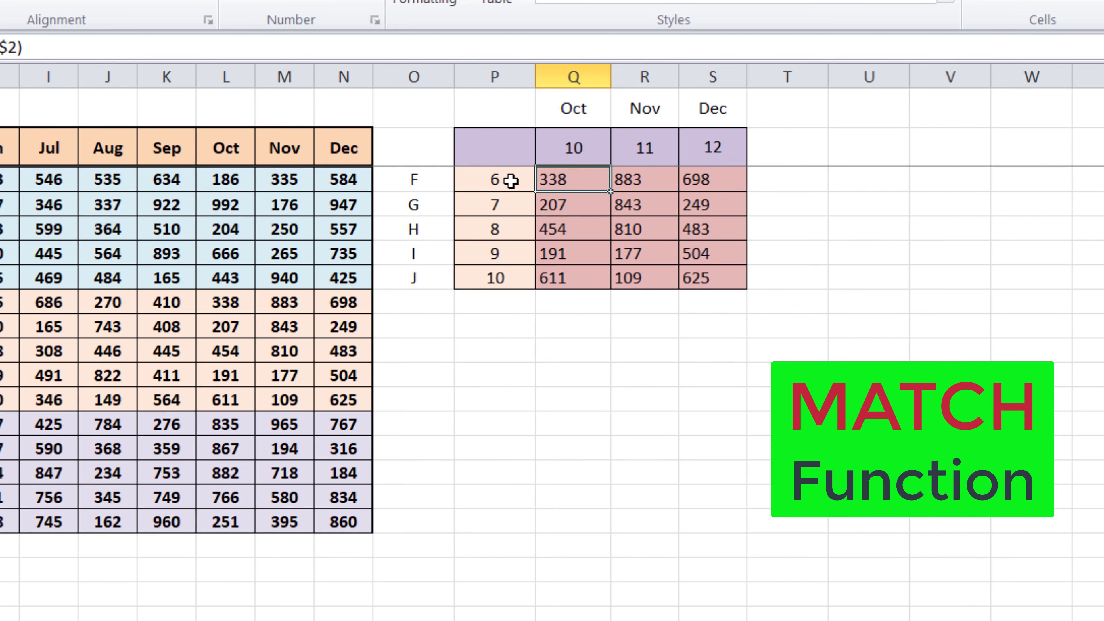
Review P3's MATCH formula, then reopen Q3's INDEX formula for editing
double_click(510, 180)
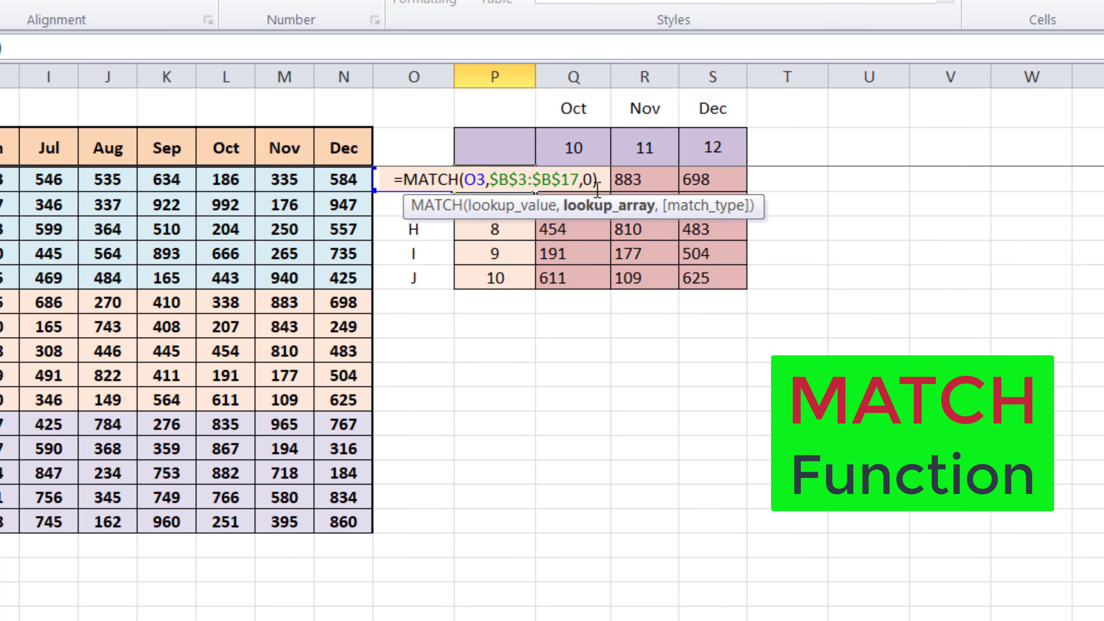
drag(600, 179, 429, 180)
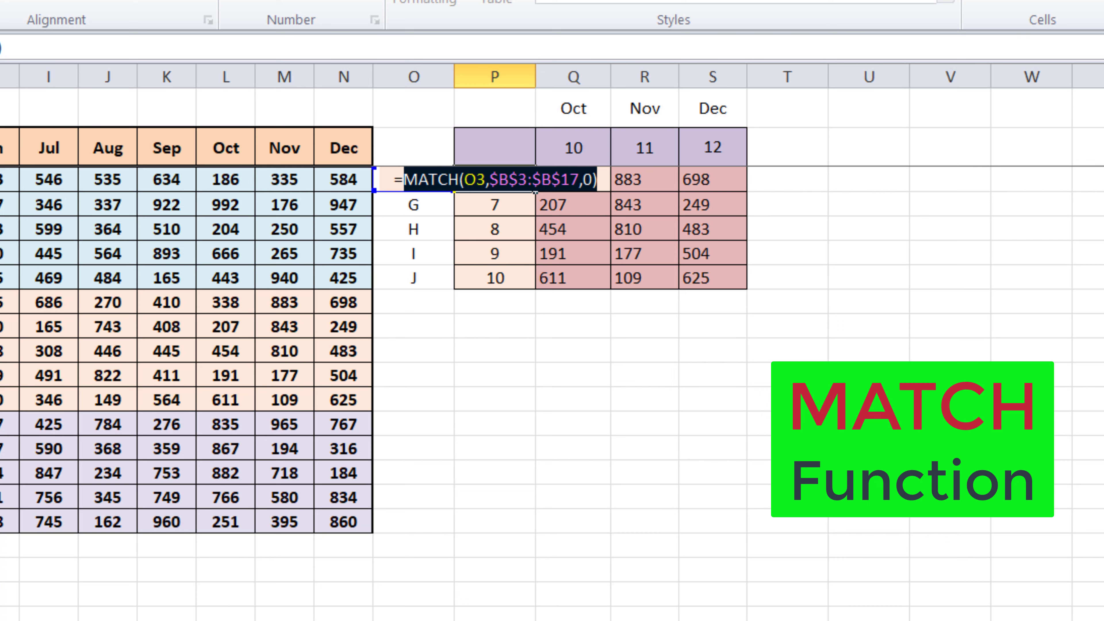
key(Escape)
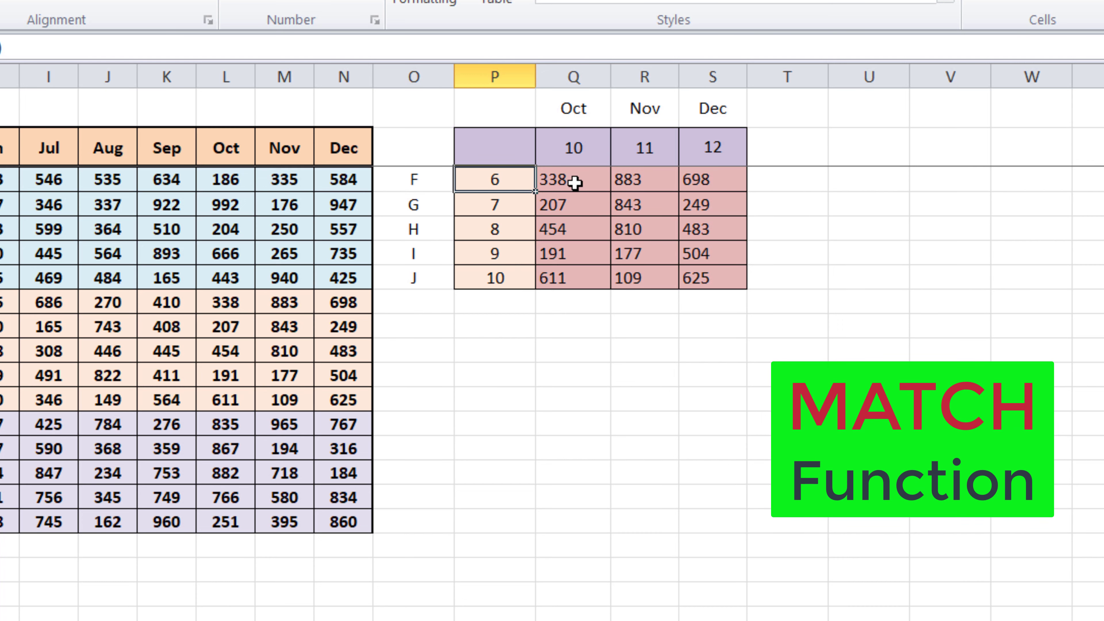
click(573, 182)
double_click(573, 182)
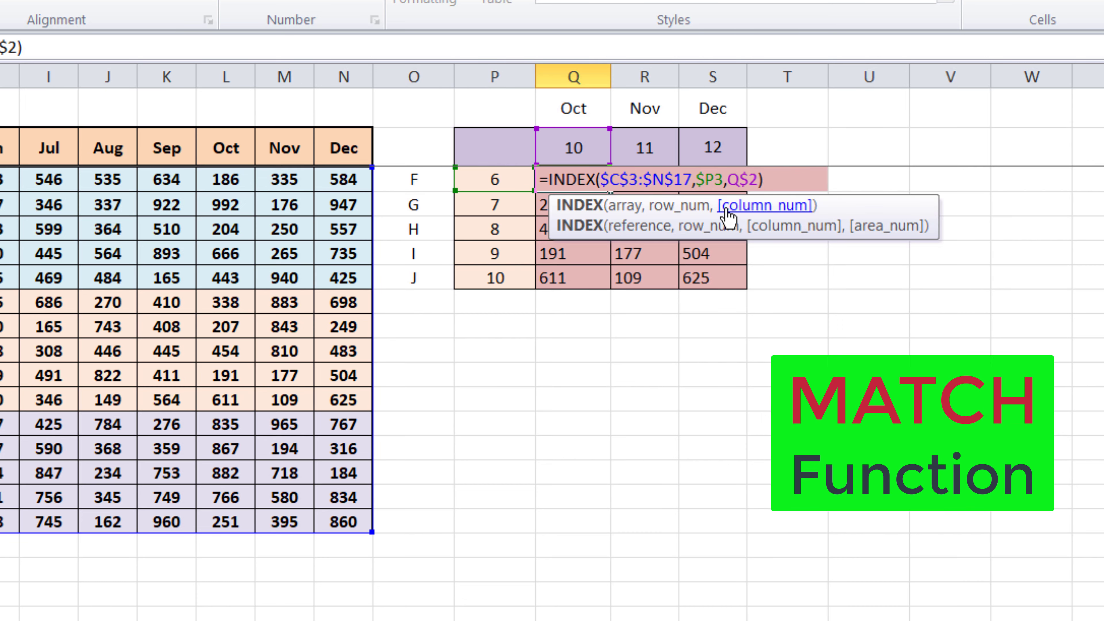
Replace Q3's row argument $P3 with MATCH(O3,$B$3:$B$17,0)
click(681, 207)
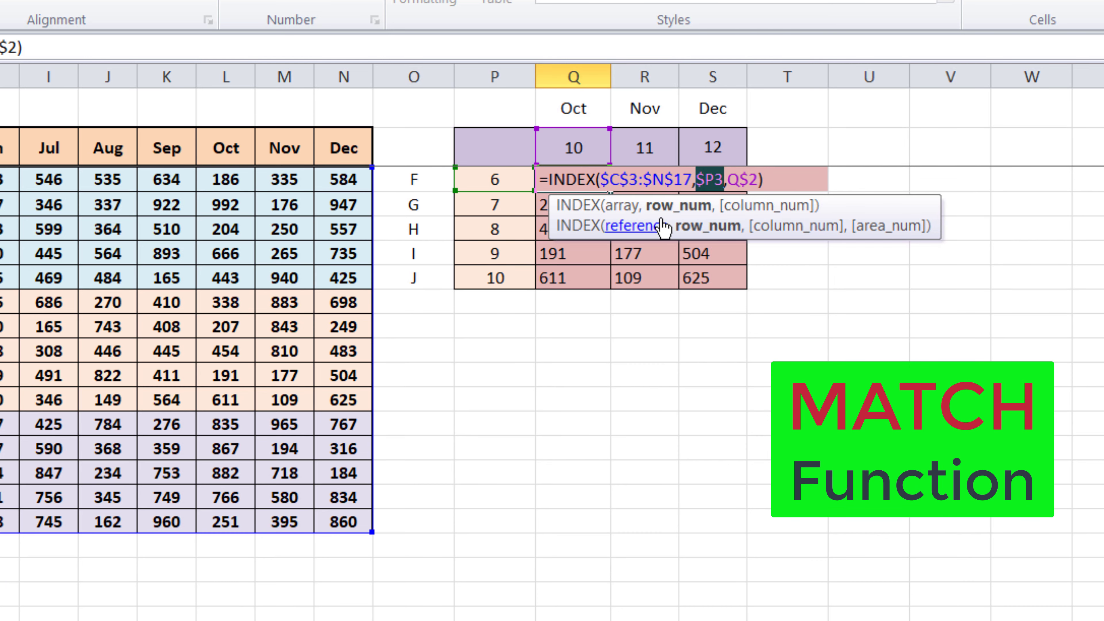
text(MATCH(O3,$B$3:$B$17,0))
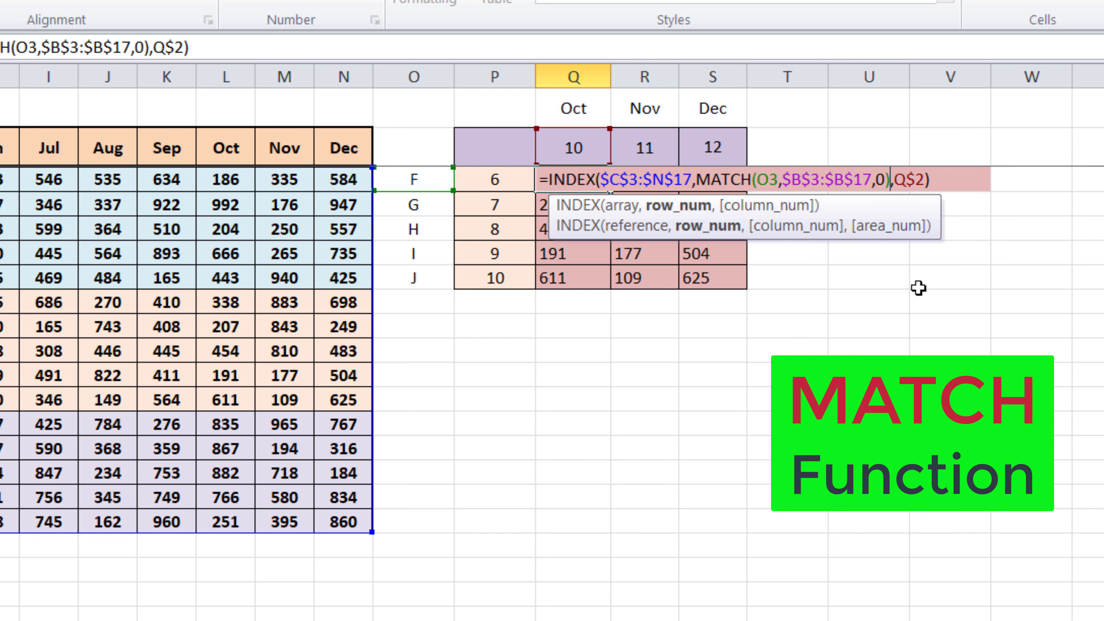
key(Return)
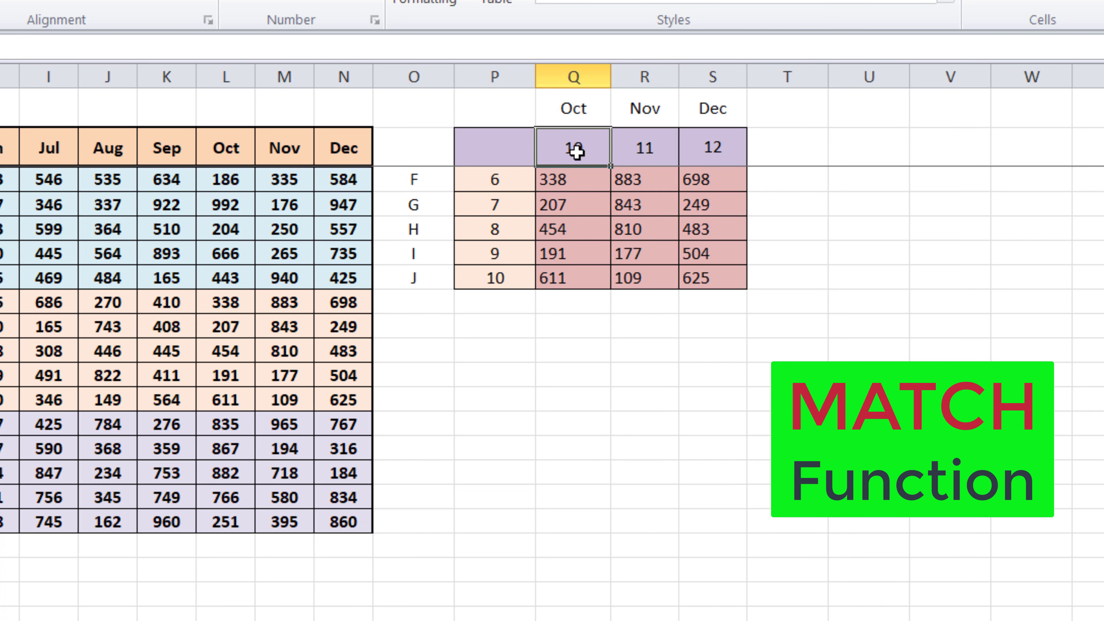
Review Q2's month-matching formula, leaving it unchanged
double_click(580, 148)
drag(677, 149, 557, 148)
key(Escape)
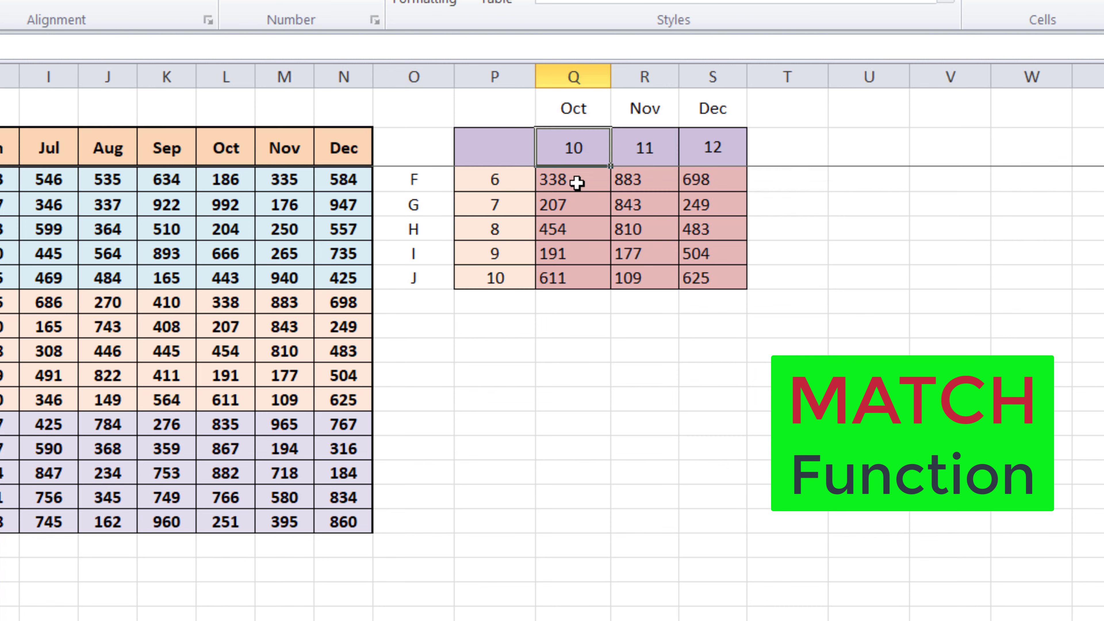
Replace Q$2 in Q3 with MATCH(Q1,$C$2:$N$2,0) and anchor lookups as $O3 and Q$1
double_click(576, 179)
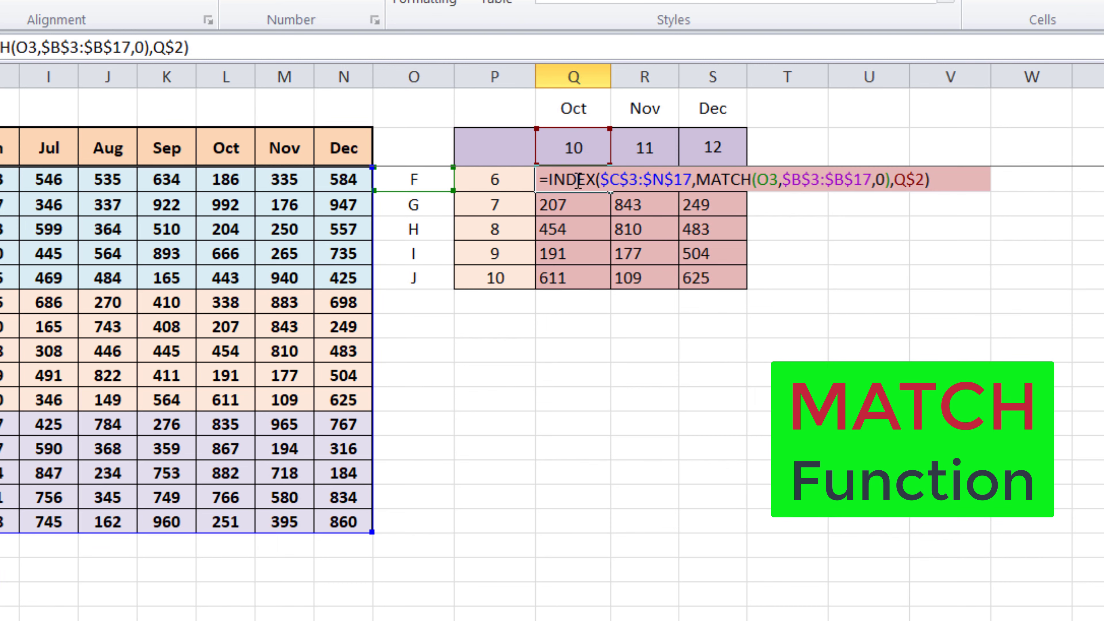
double_click(913, 179)
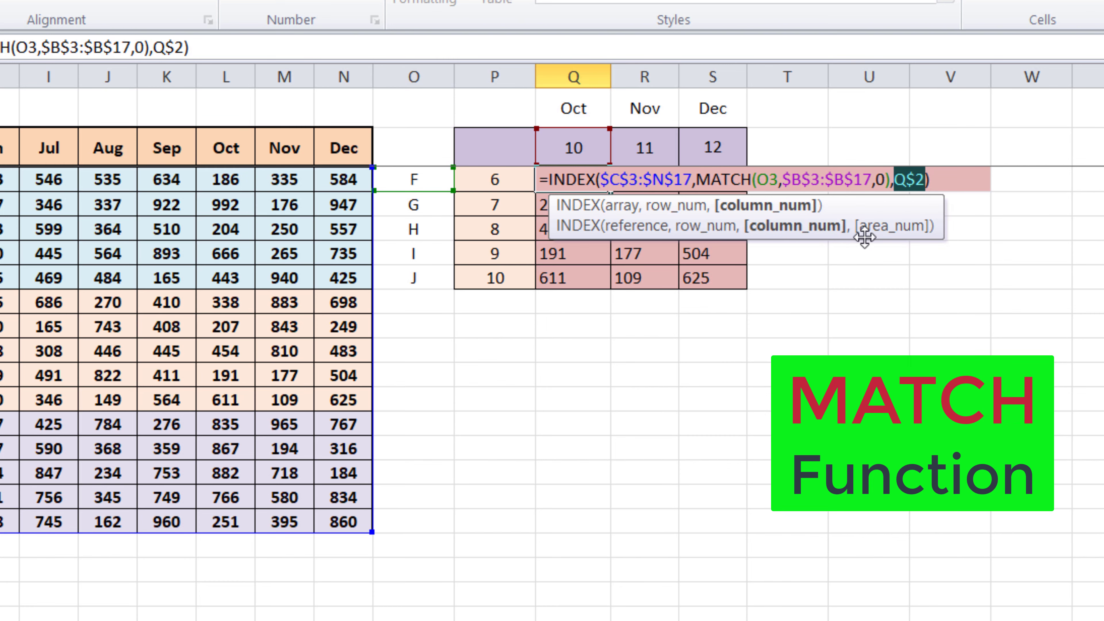
text(MATCH(Q1,$C$2:$N$2,0))
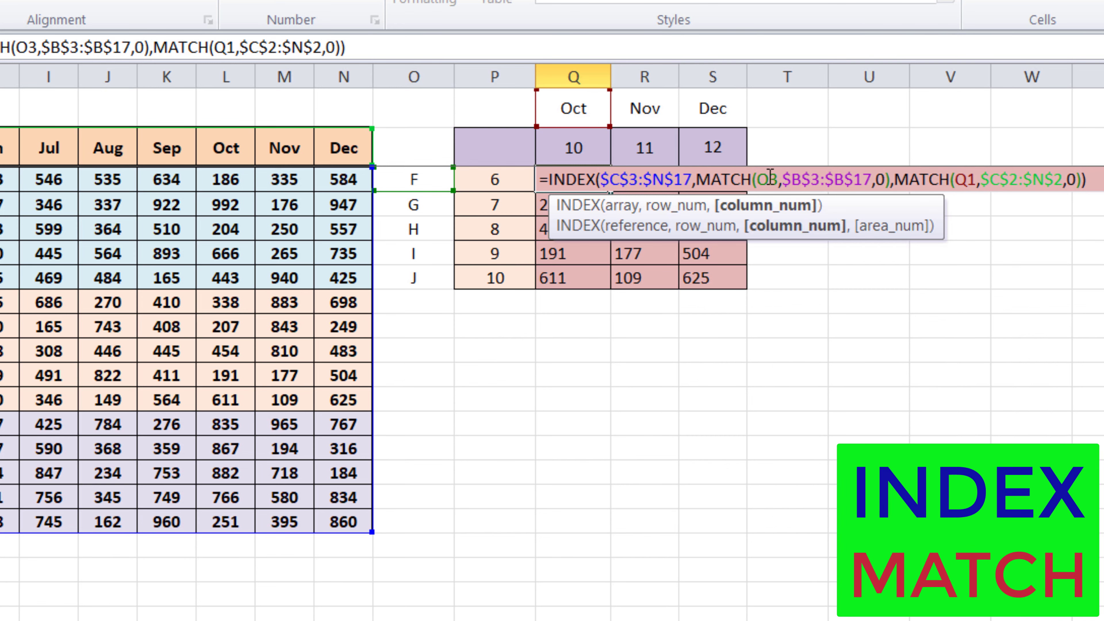
click(779, 187)
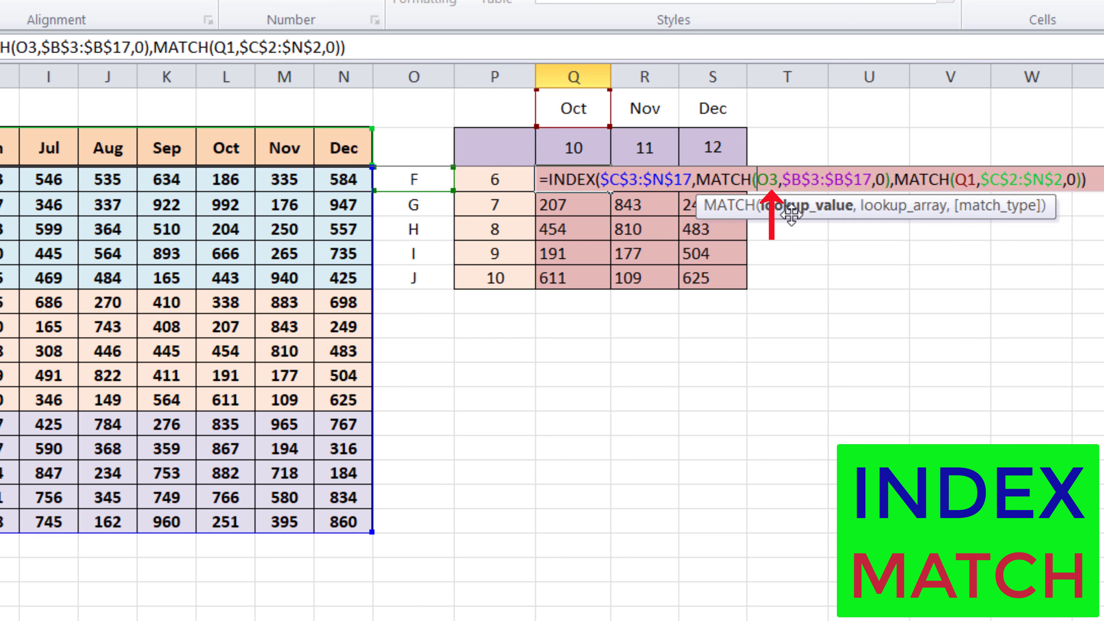
text($)
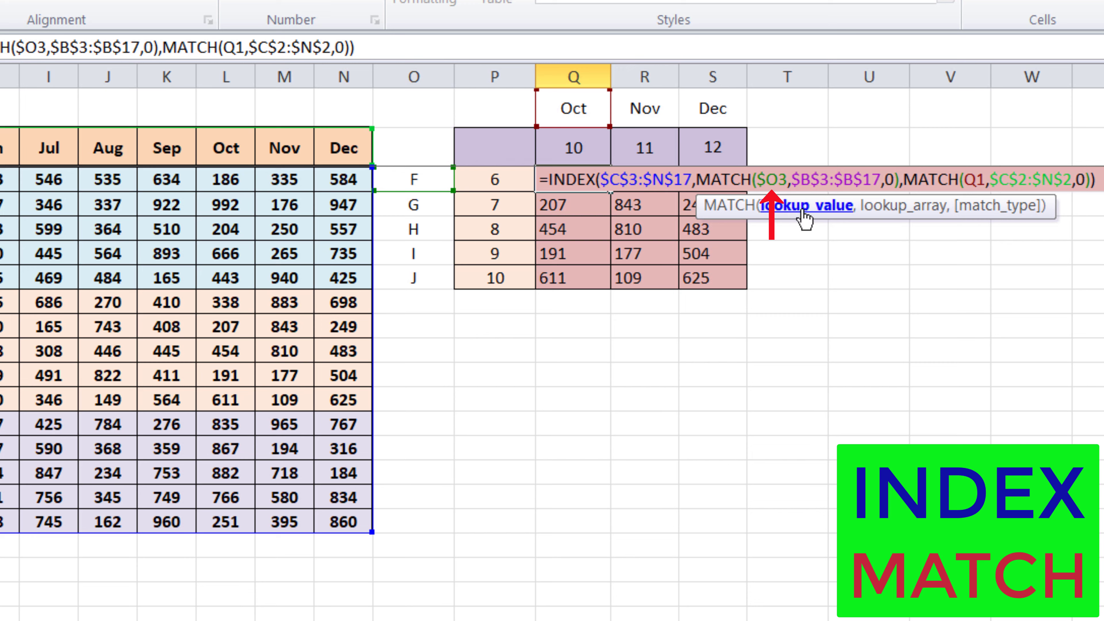
click(976, 179)
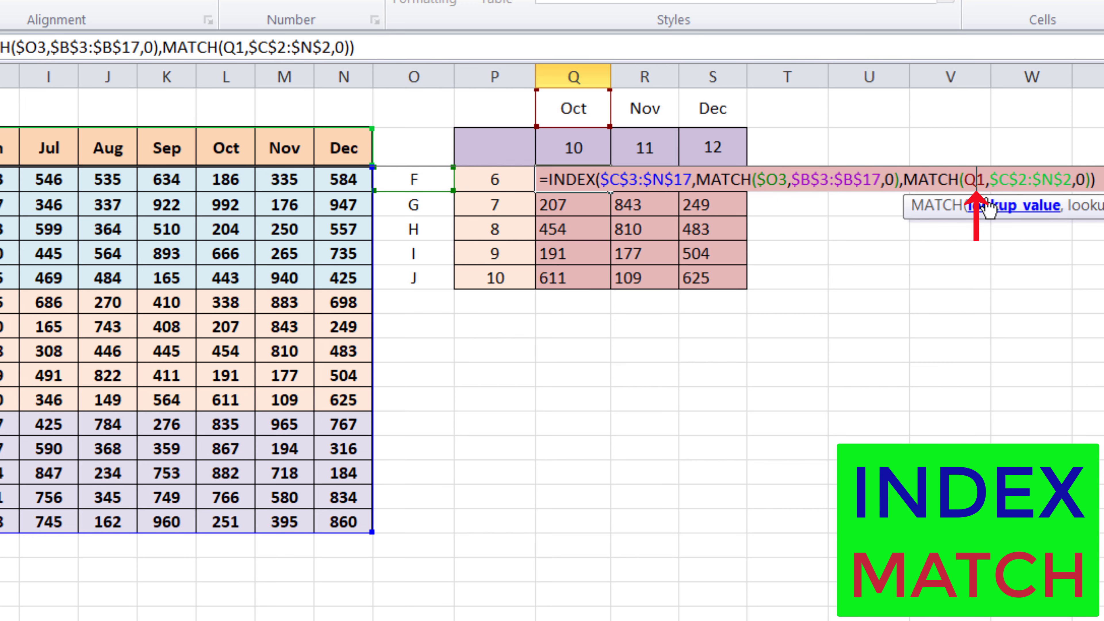
text($)
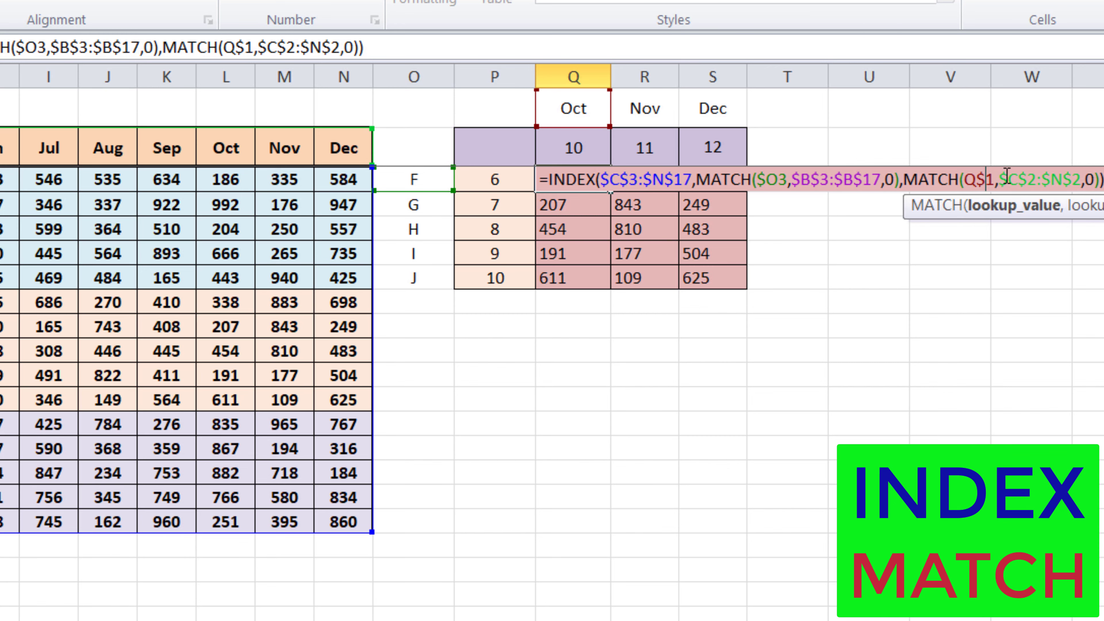
Commit the nested INDEX-MATCH formula and fill it across Q3:S7
key(ctrl+Return)
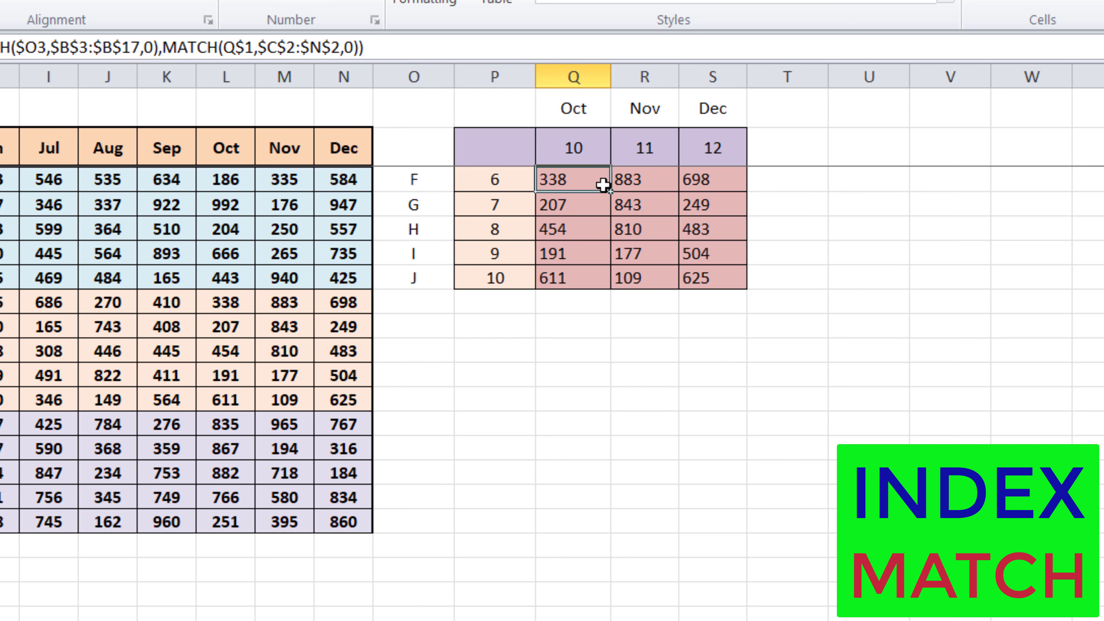
drag(612, 196, 616, 288)
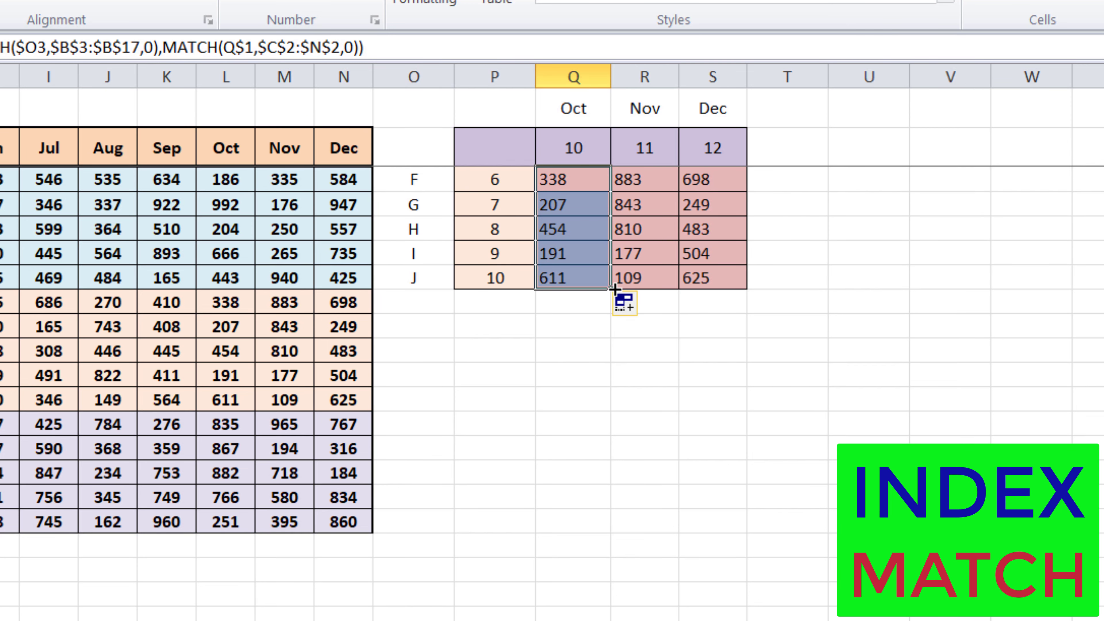
drag(617, 289, 744, 290)
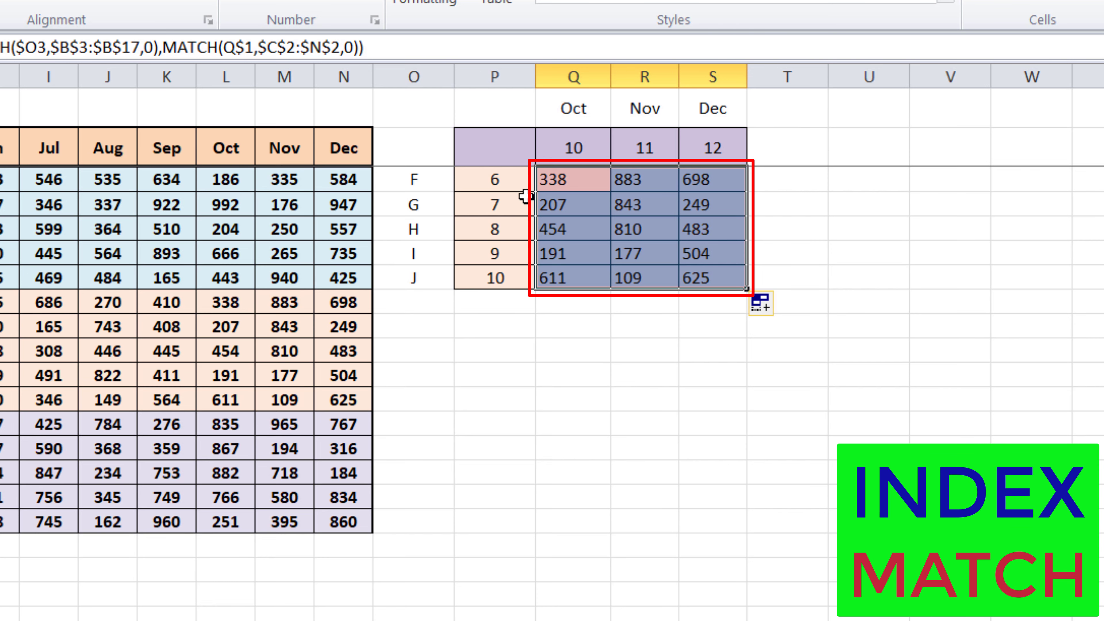
Clear the helper row numbers in P3:P7 and month numbers in Q2:S2
drag(506, 205, 494, 280)
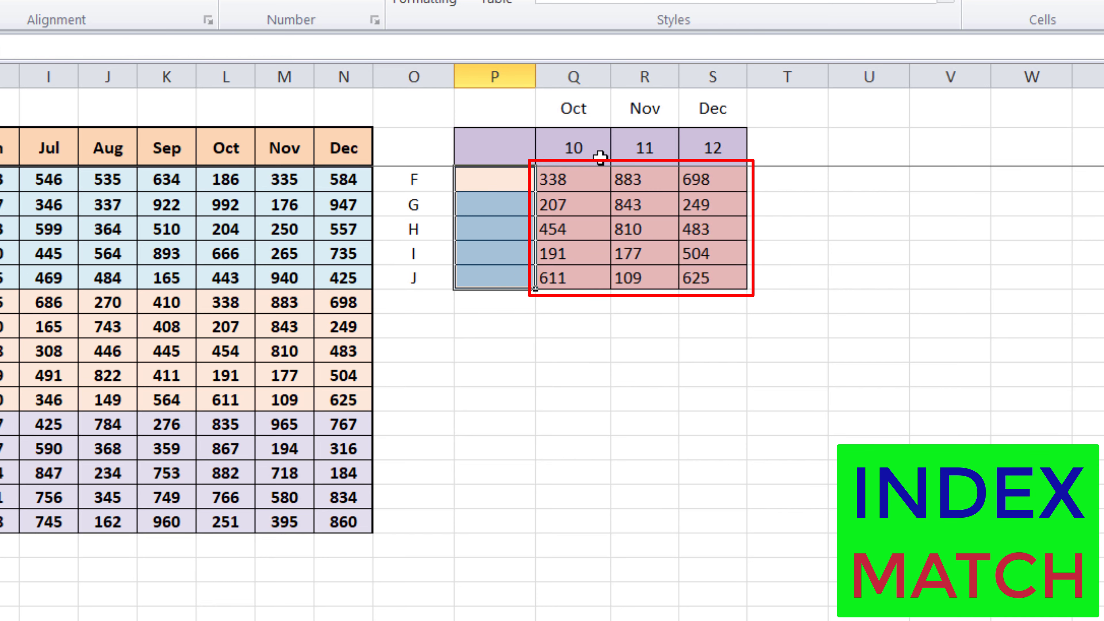
drag(600, 157, 717, 148)
key(Delete)
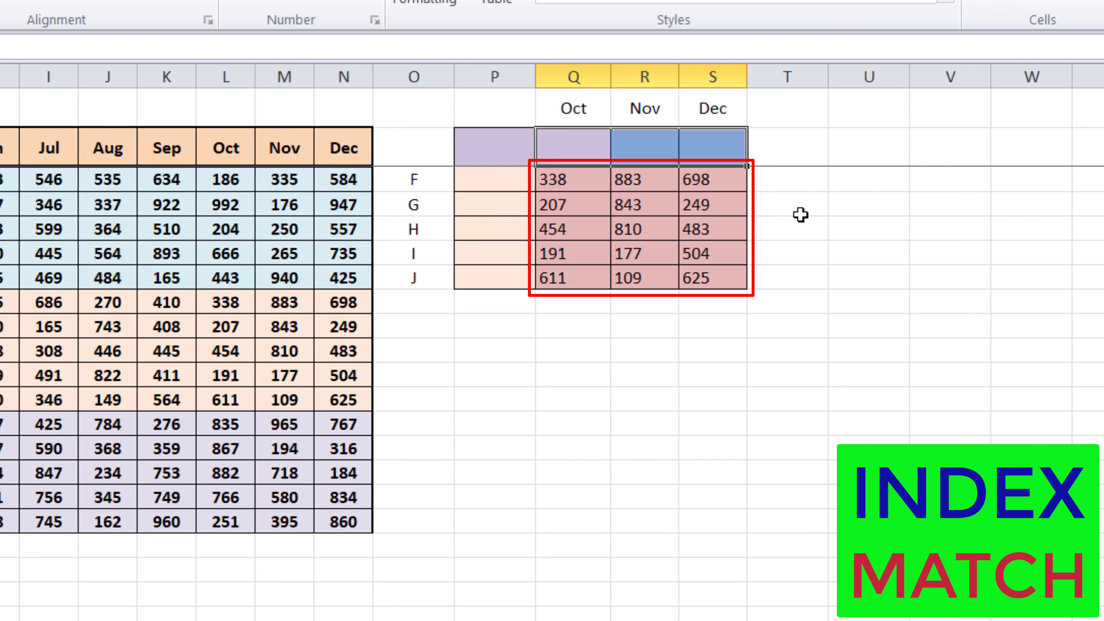
Change Q3's first MATCH lookup range from $B$3:$B$17 to $B$1:$B$17, giving 454
double_click(593, 178)
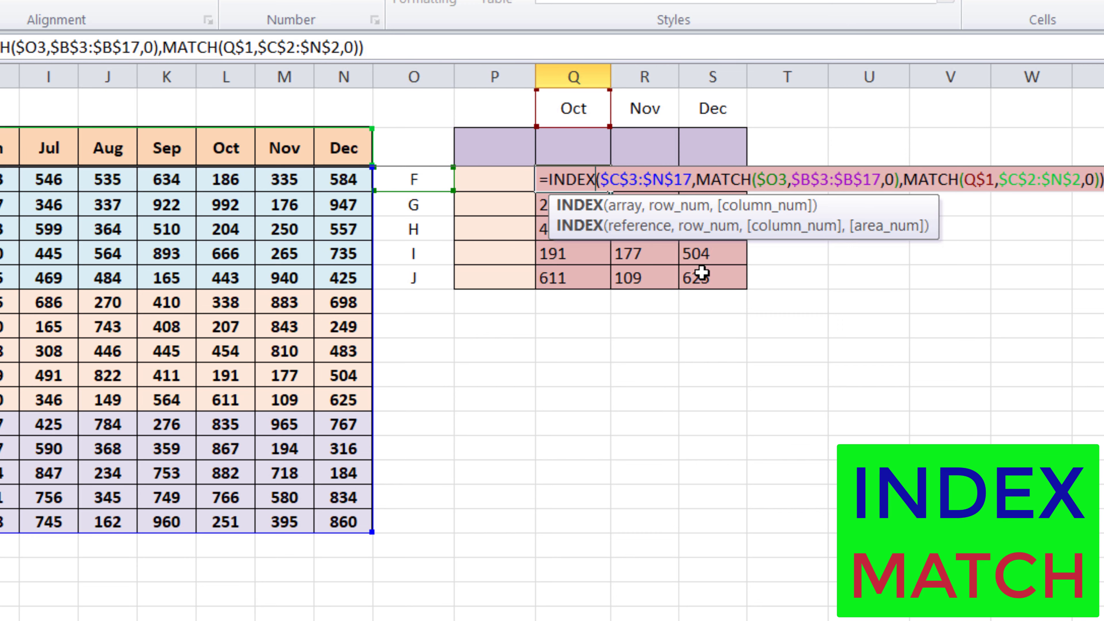
key(Right)
key(Right)
key(Right)
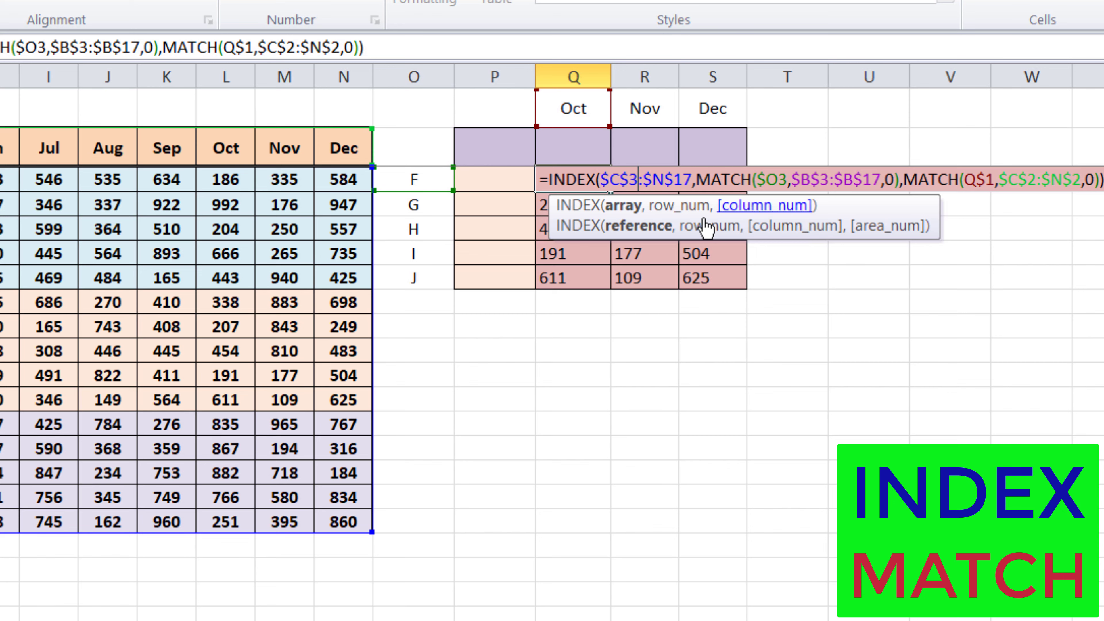
drag(801, 179, 866, 182)
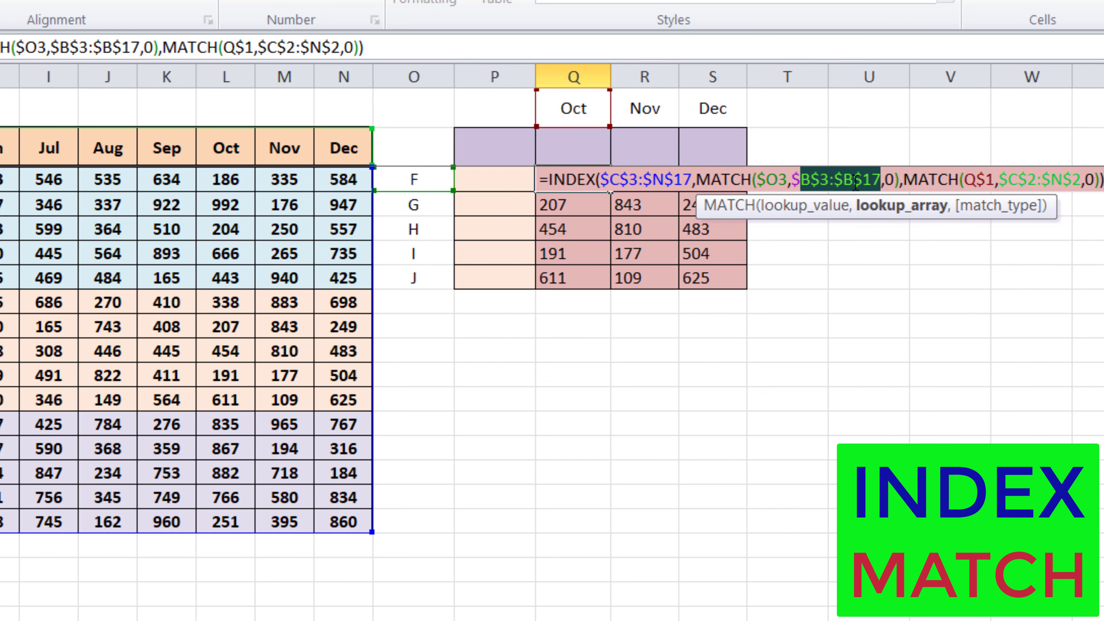
click(882, 181)
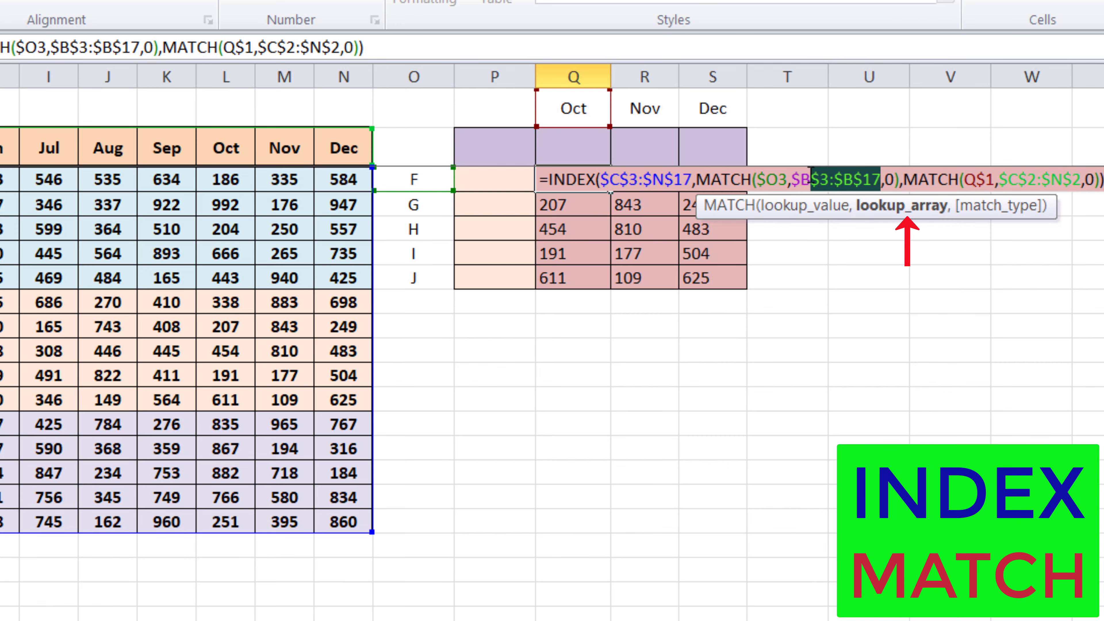
drag(811, 180, 792, 180)
click(829, 181)
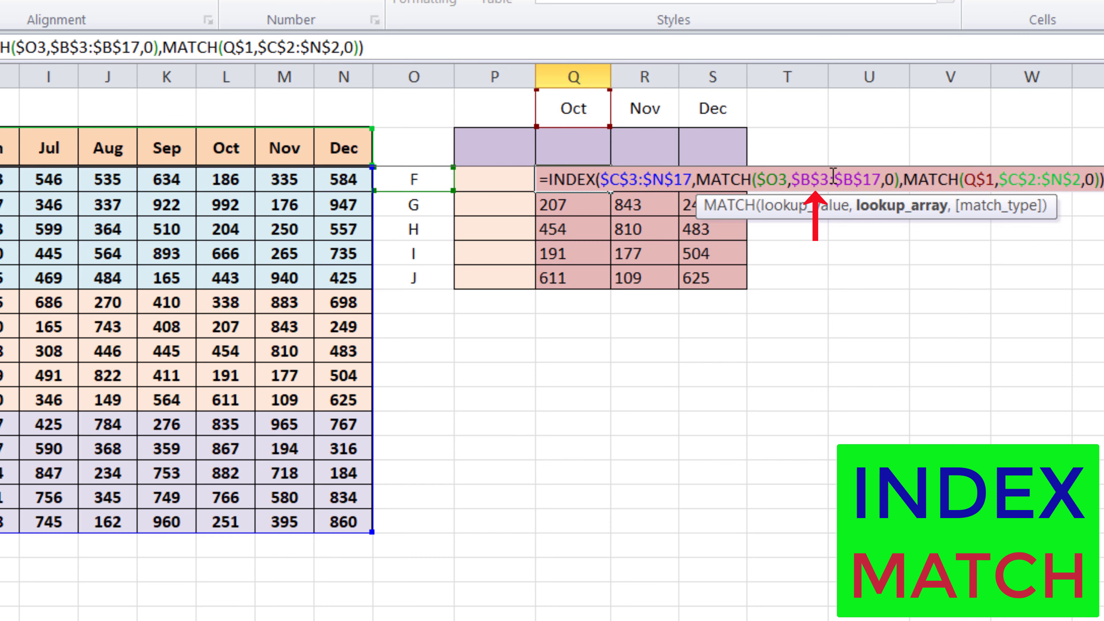
key(BackSpace)
text(1)
key(Return)
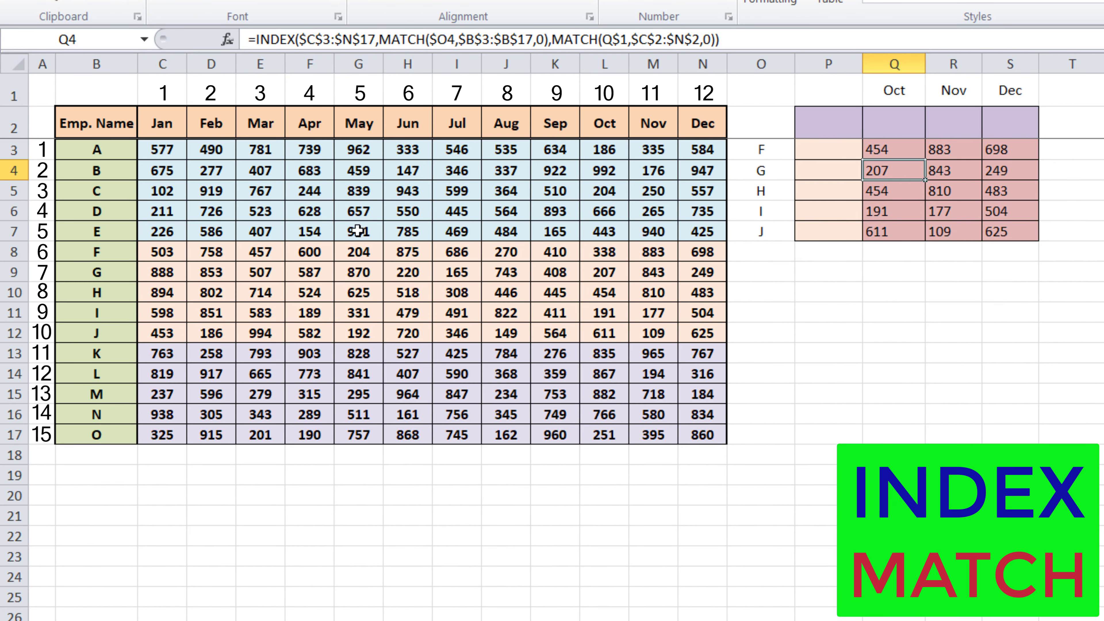
click(9, 252)
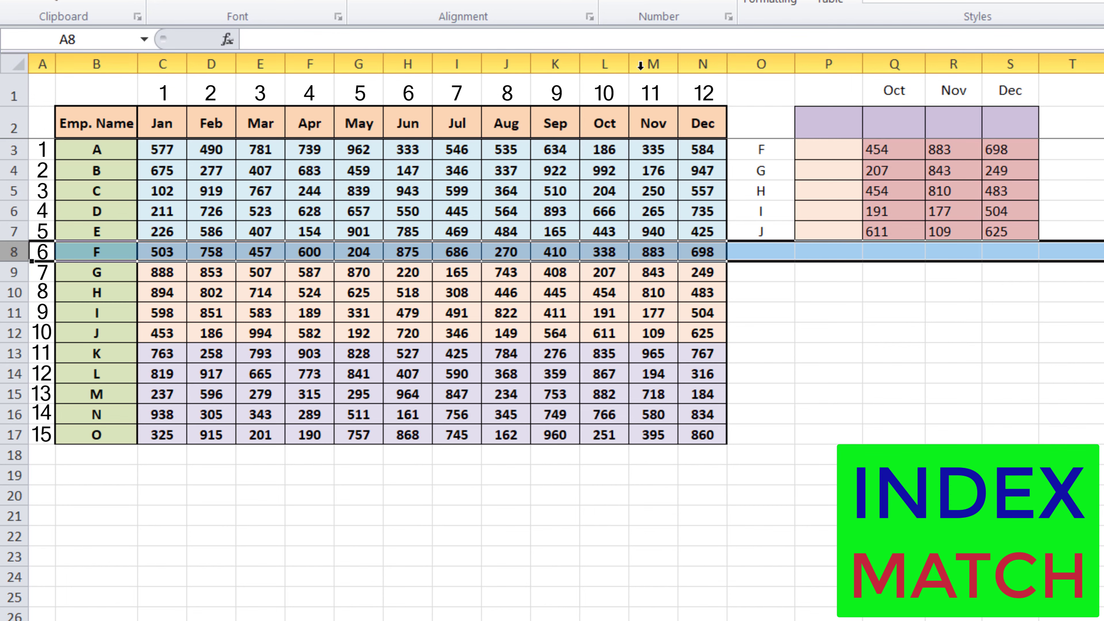
ctrl+click(609, 61)
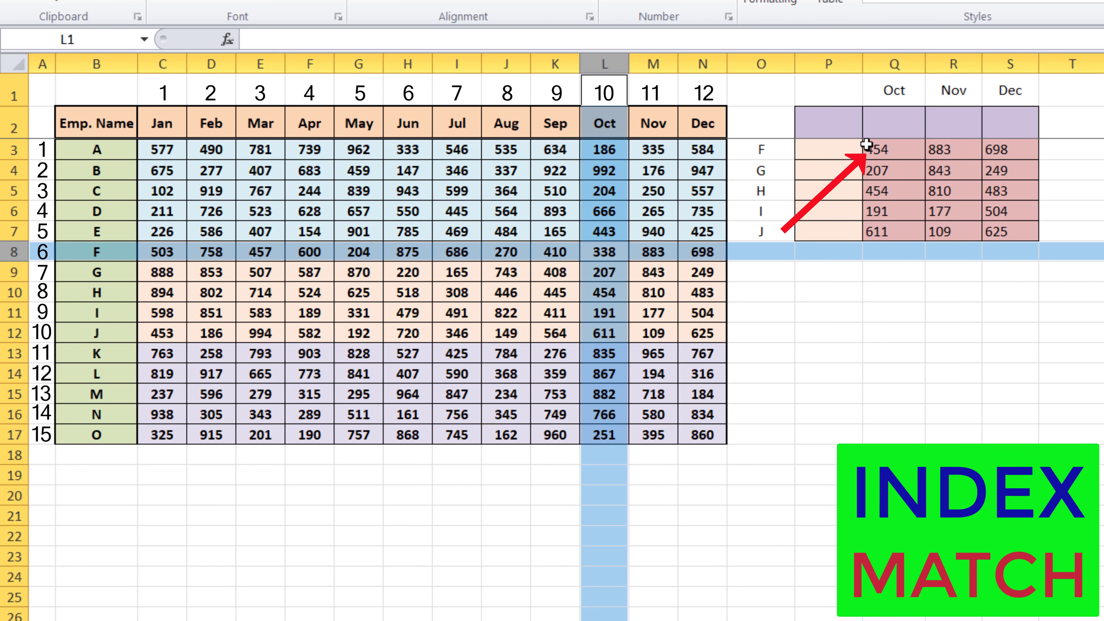
click(827, 153)
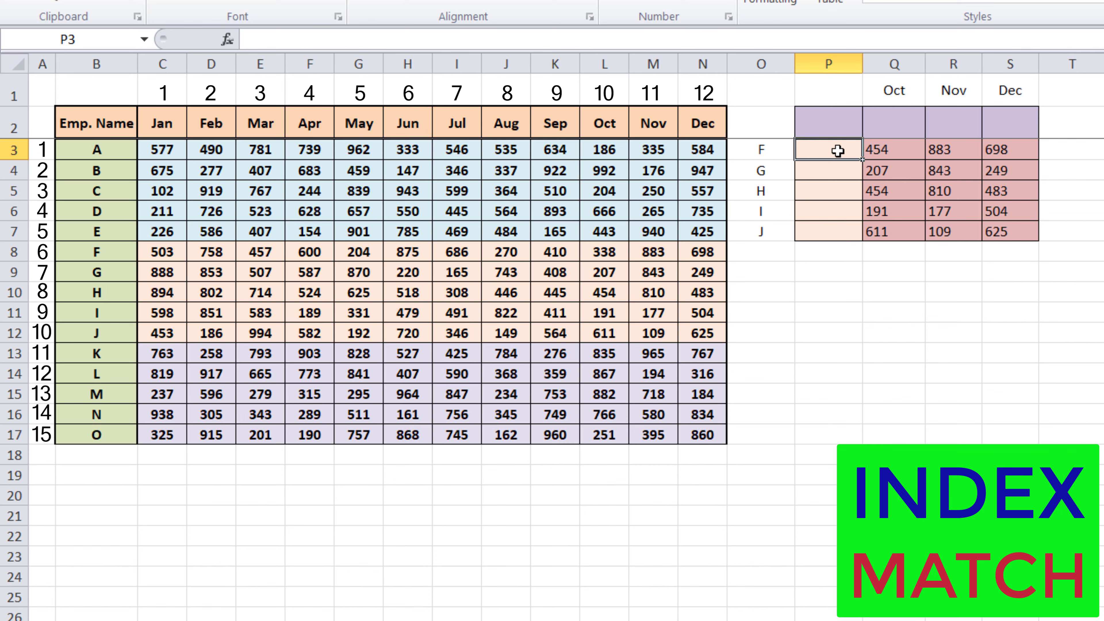
Enter =MATCH(O3,$B$1:$B$17,0) in P3, which returns 8 for employee F
text(=matc)
key(Tab)
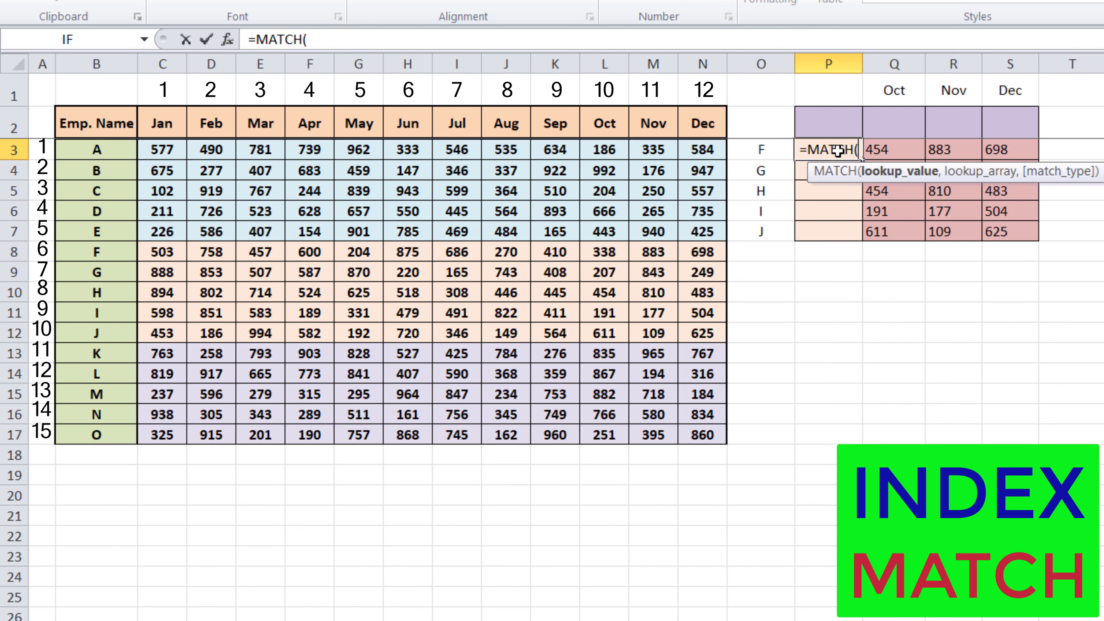
click(745, 151)
text(,)
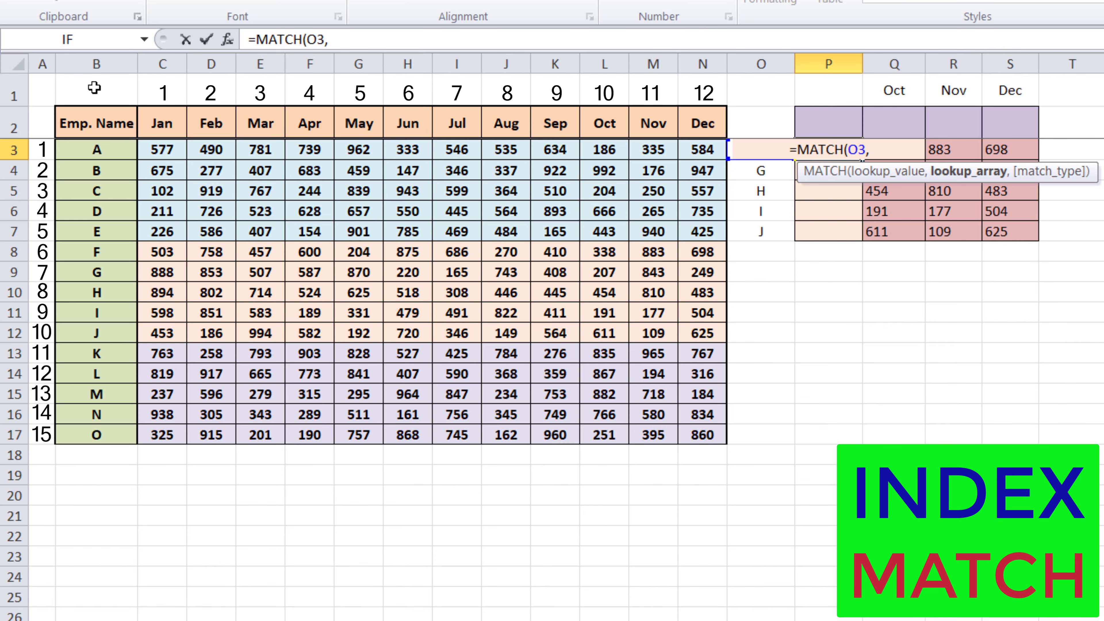
drag(94, 84, 97, 435)
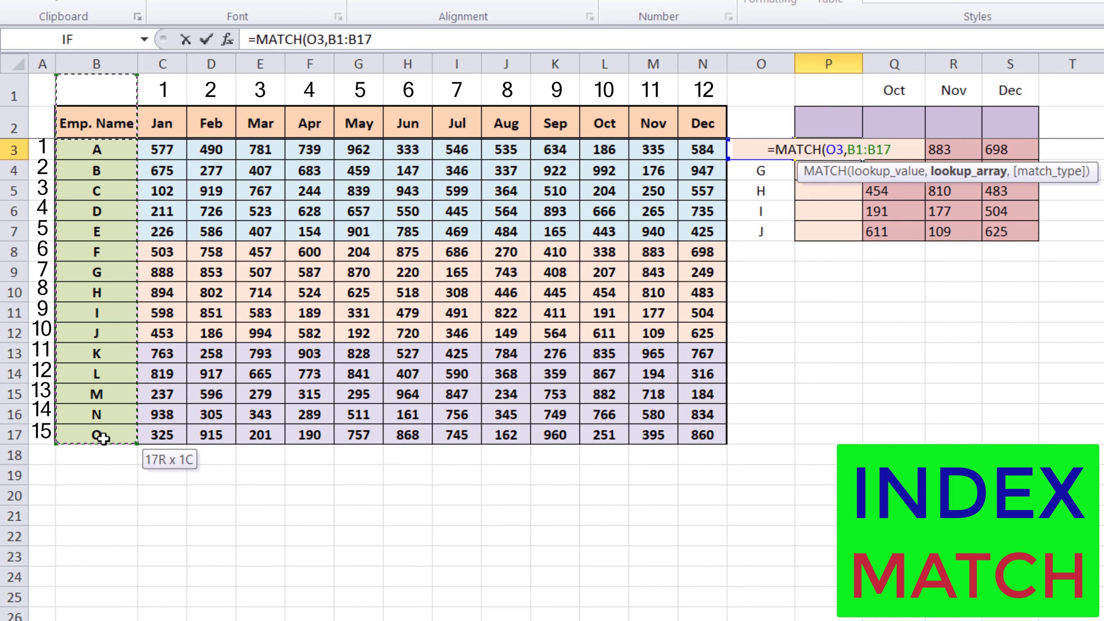
key(F4)
text($B$17,)
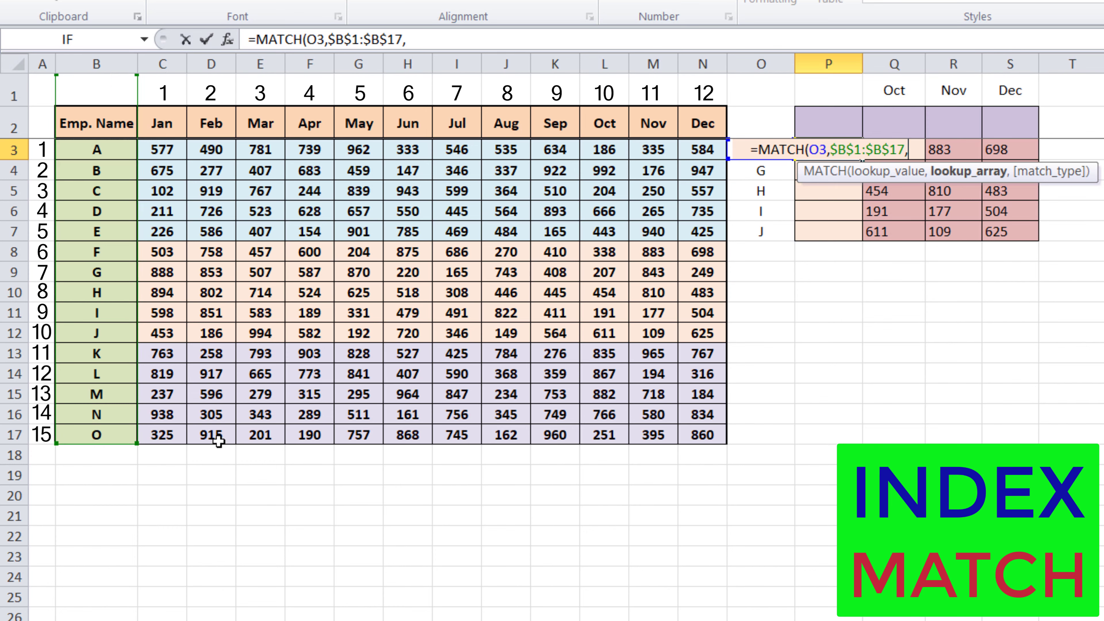
text(0)
key(Return)
key(Up)
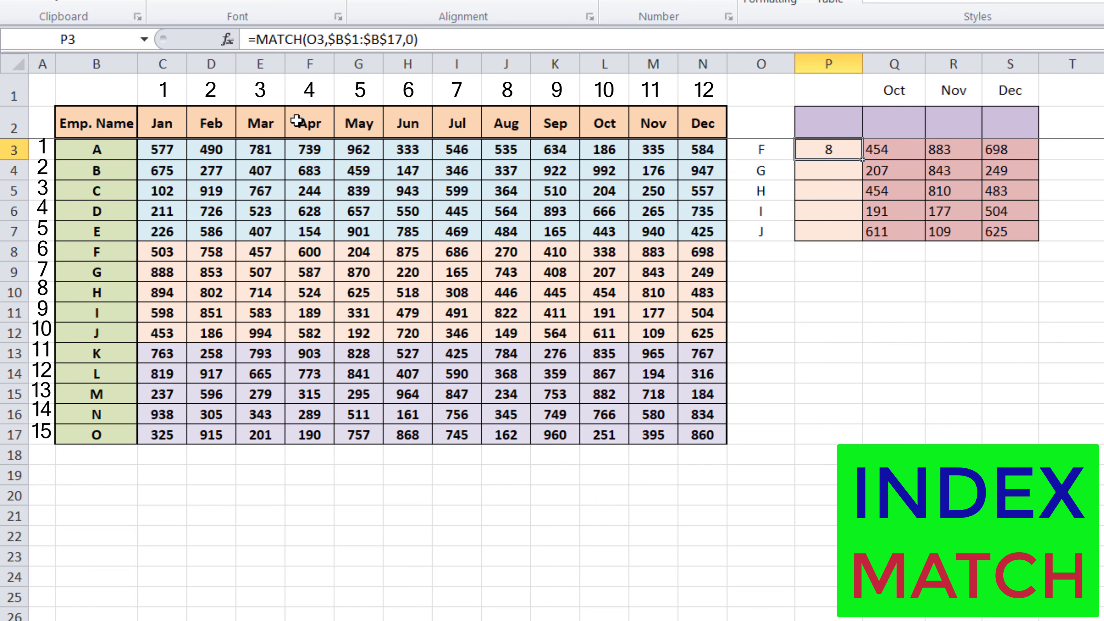
Append -2 to P3's MATCH formula so employee F's row number becomes 6
drag(160, 155, 703, 414)
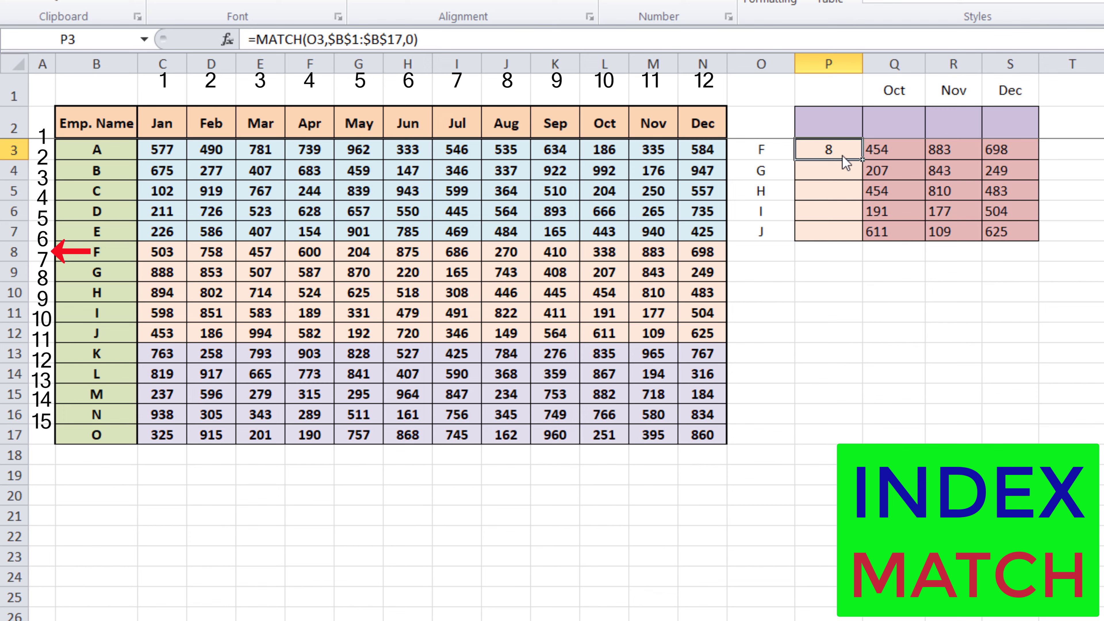
double_click(838, 158)
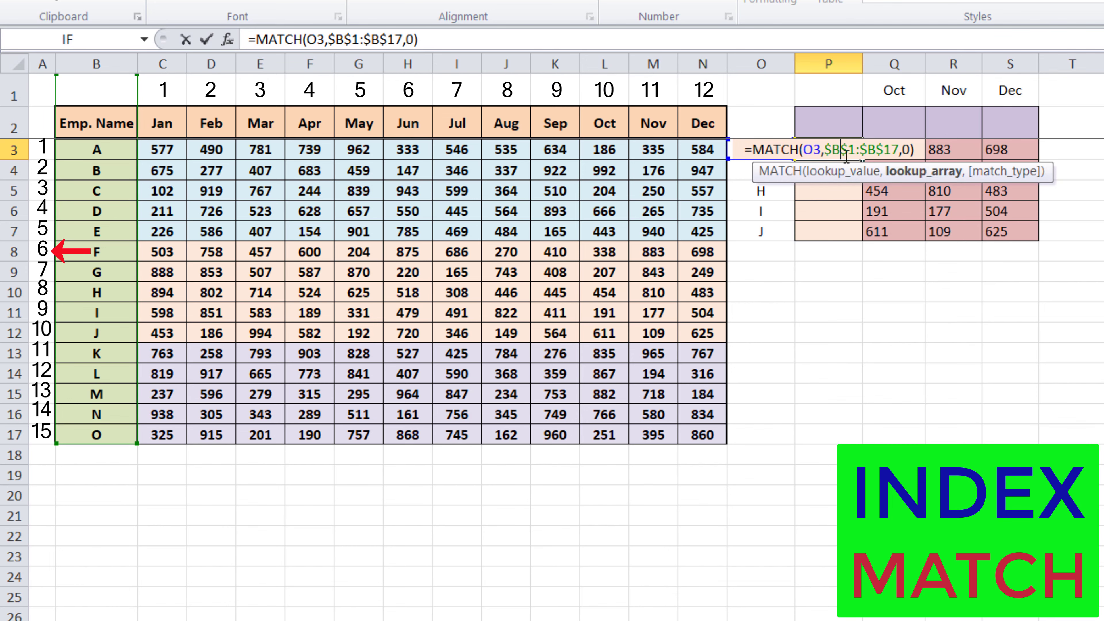
click(915, 149)
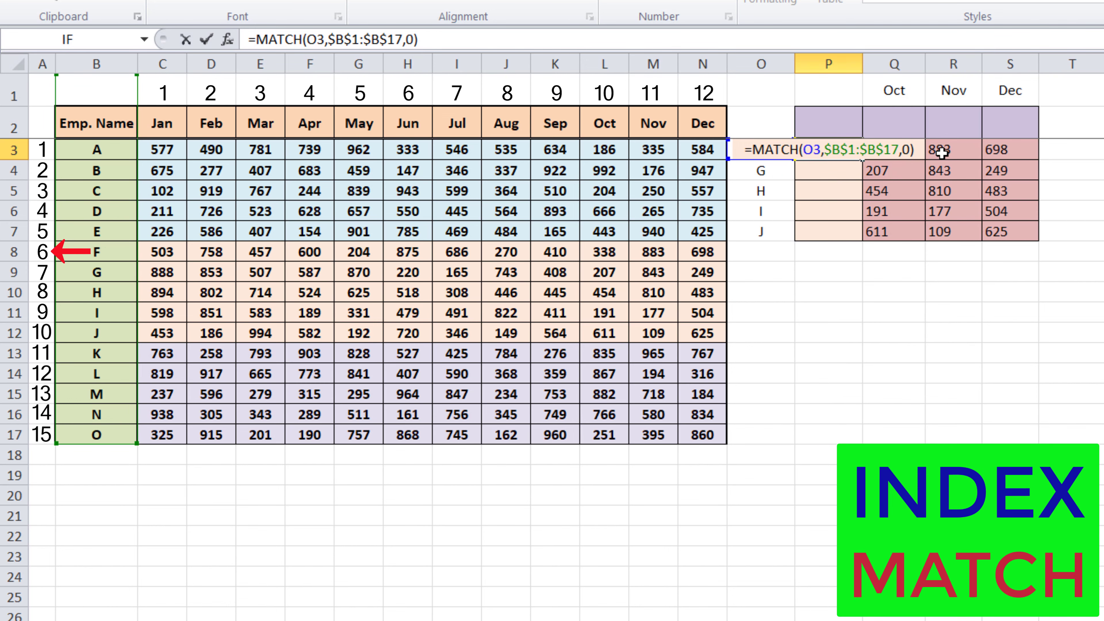
text(-2)
key(Return)
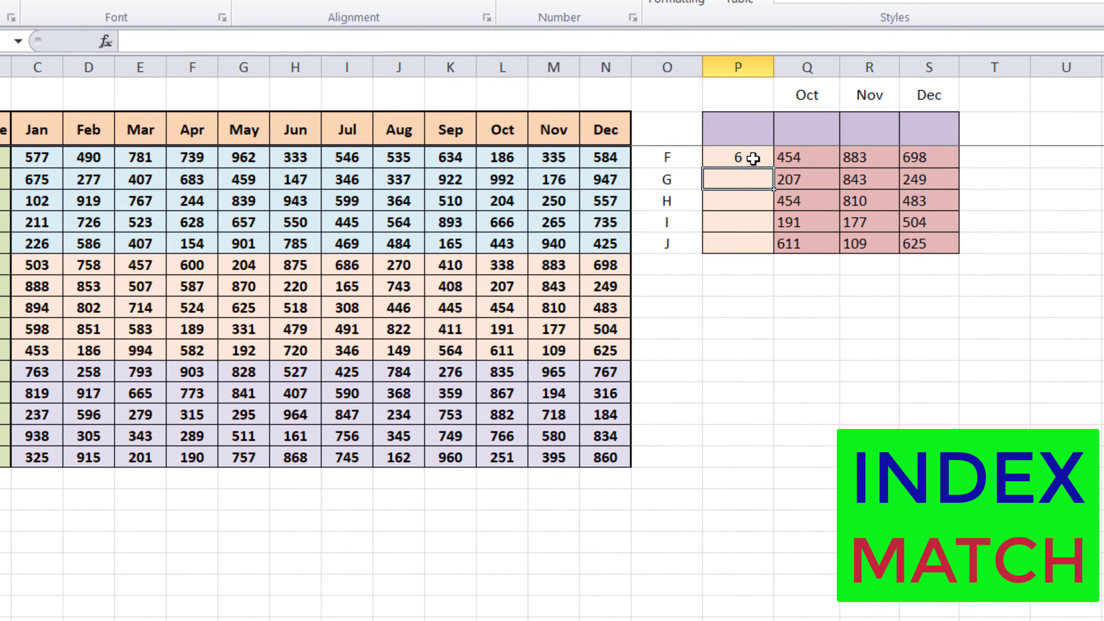
Add -2 after the row MATCH in Q3's INDEX formula, restoring F's Oct value 338
click(824, 153)
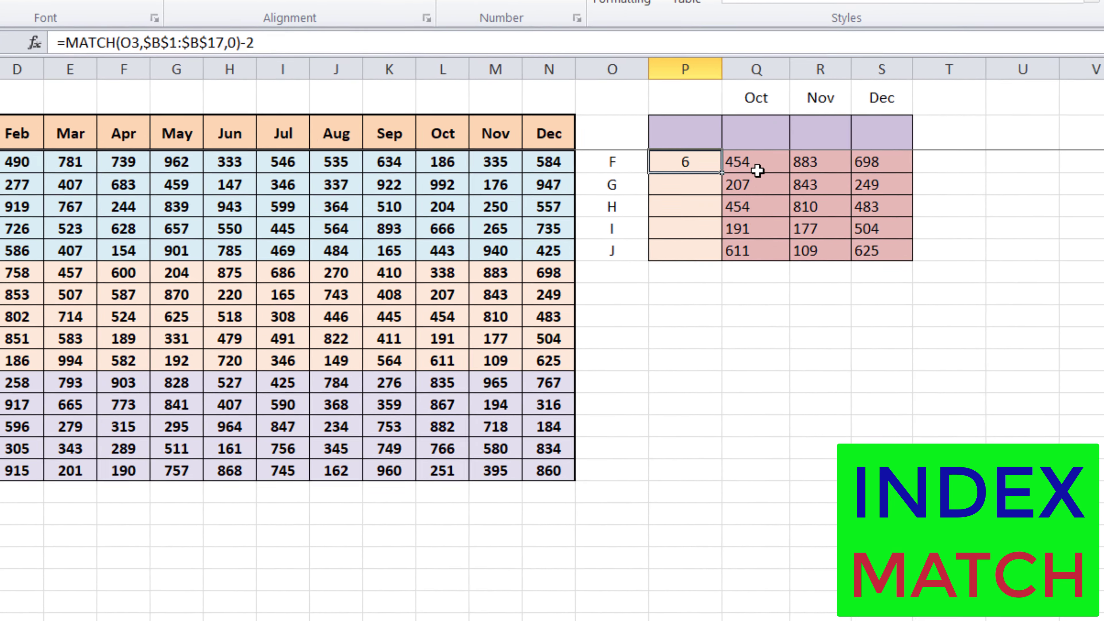
click(865, 153)
double_click(696, 167)
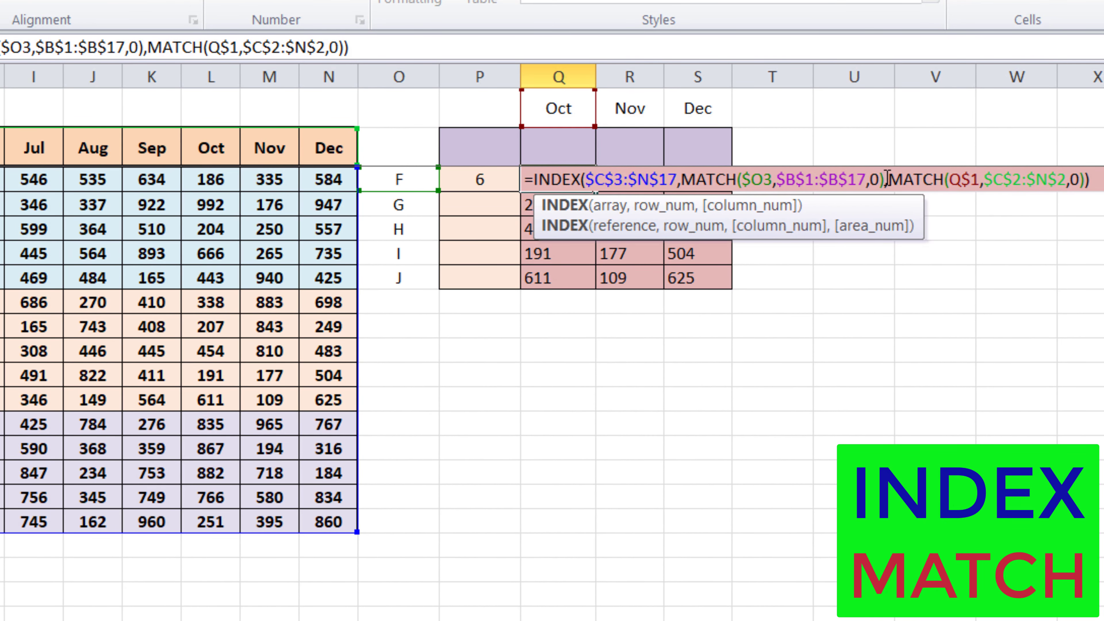
click(886, 179)
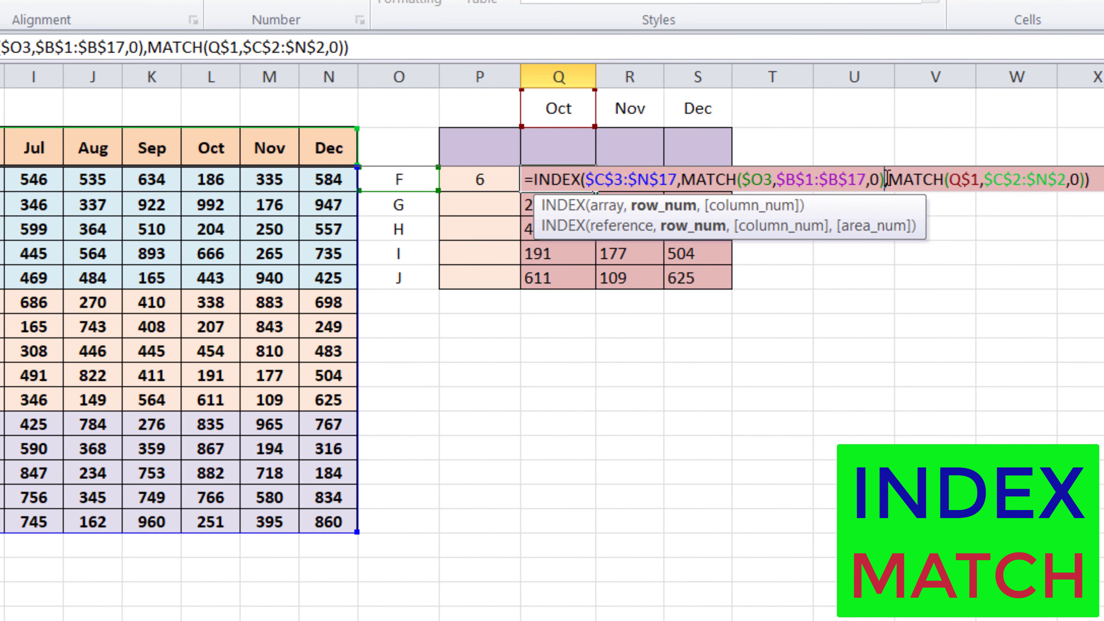
text(-2)
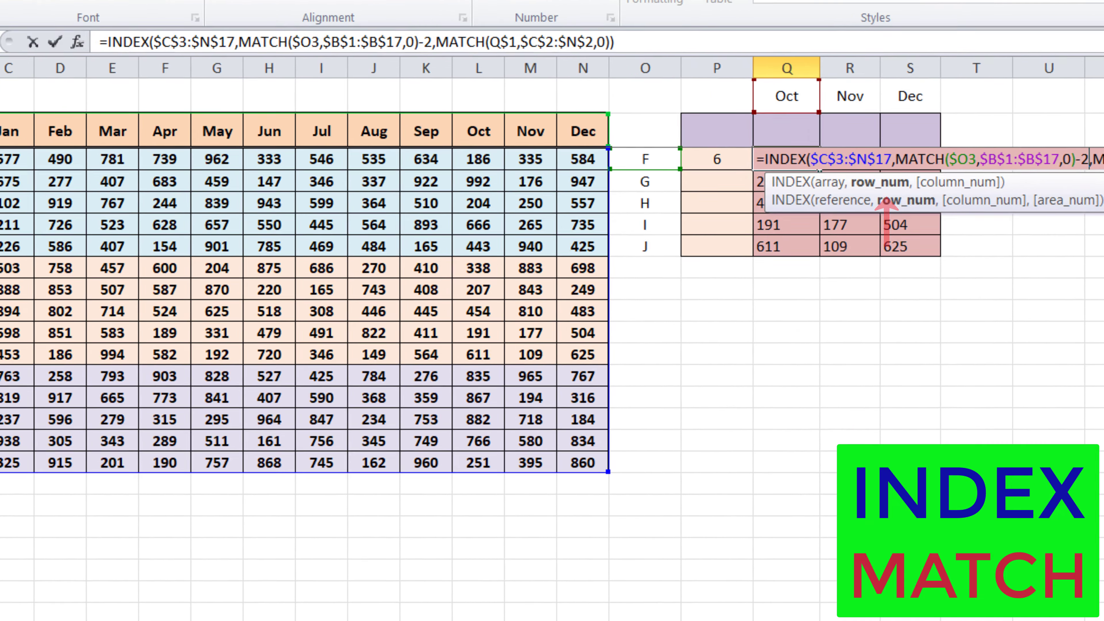
key(Return)
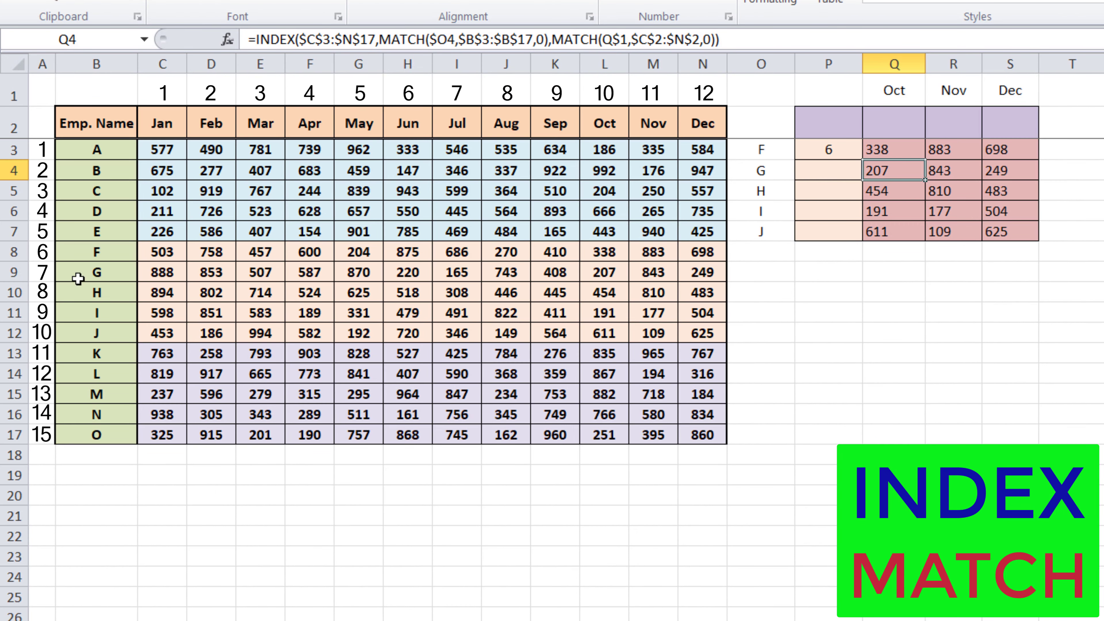
click(12, 252)
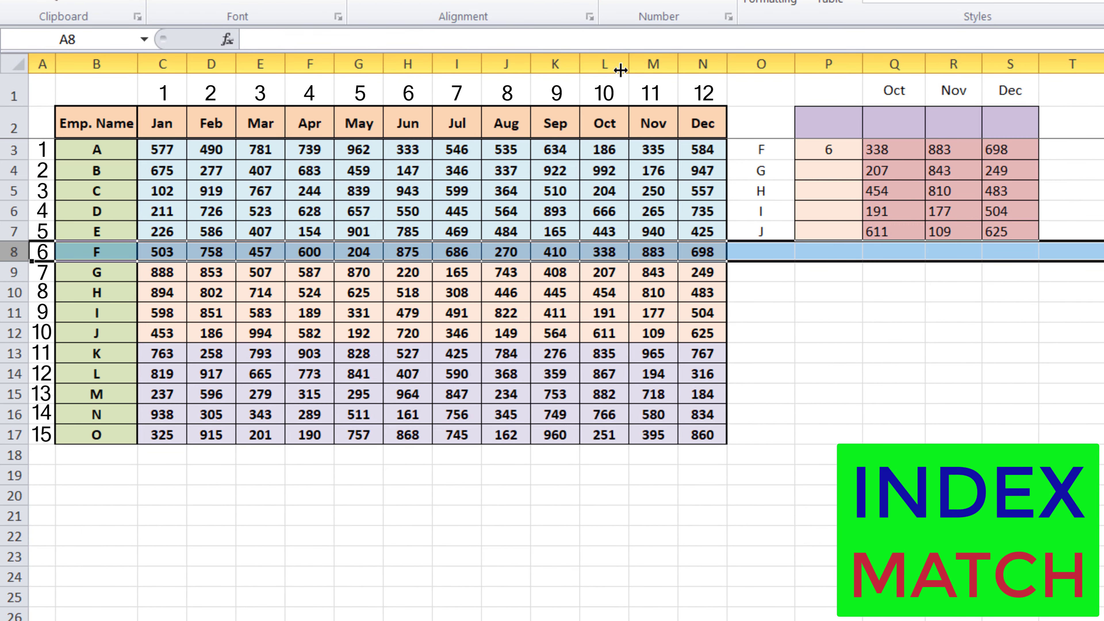
ctrl+click(613, 64)
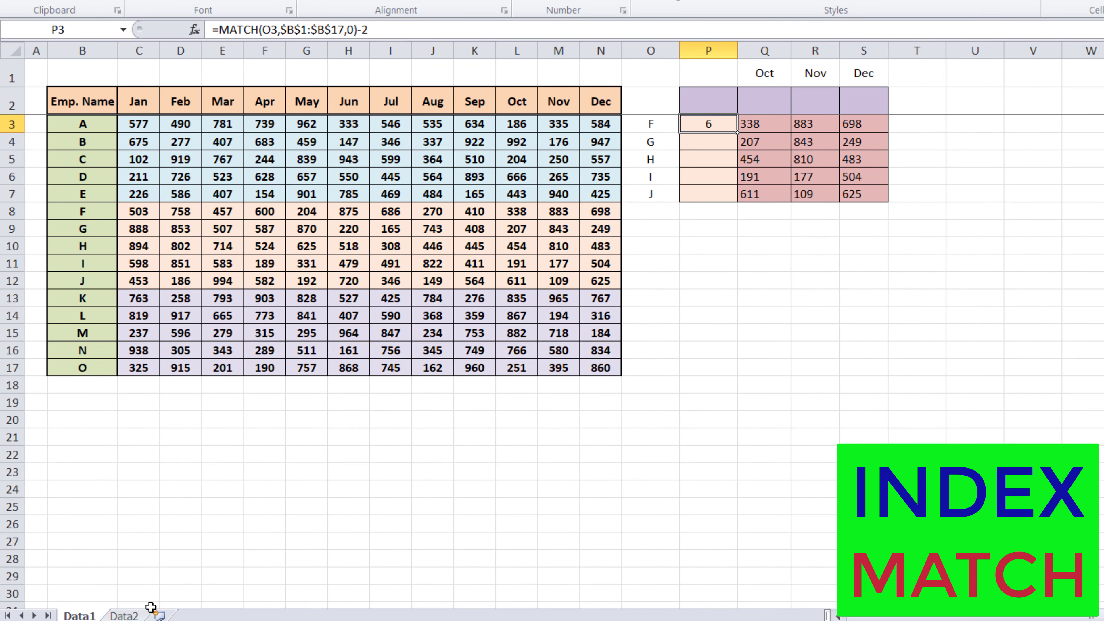
Go to the Data2 sheet and select the grid's first result cell, Q3
click(124, 615)
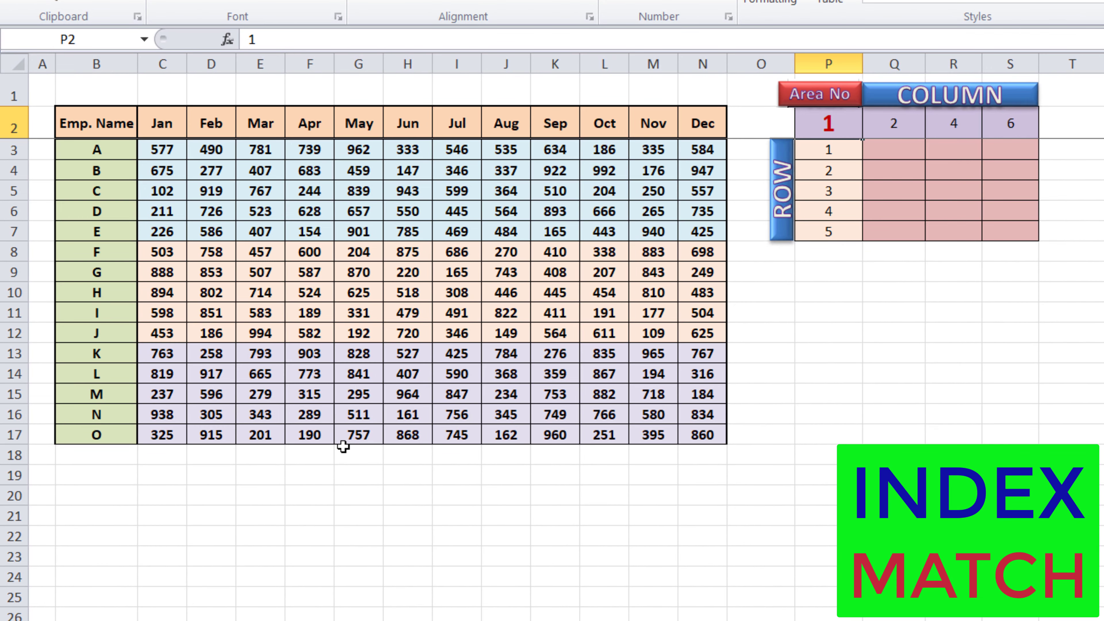
key(Down)
key(Right)
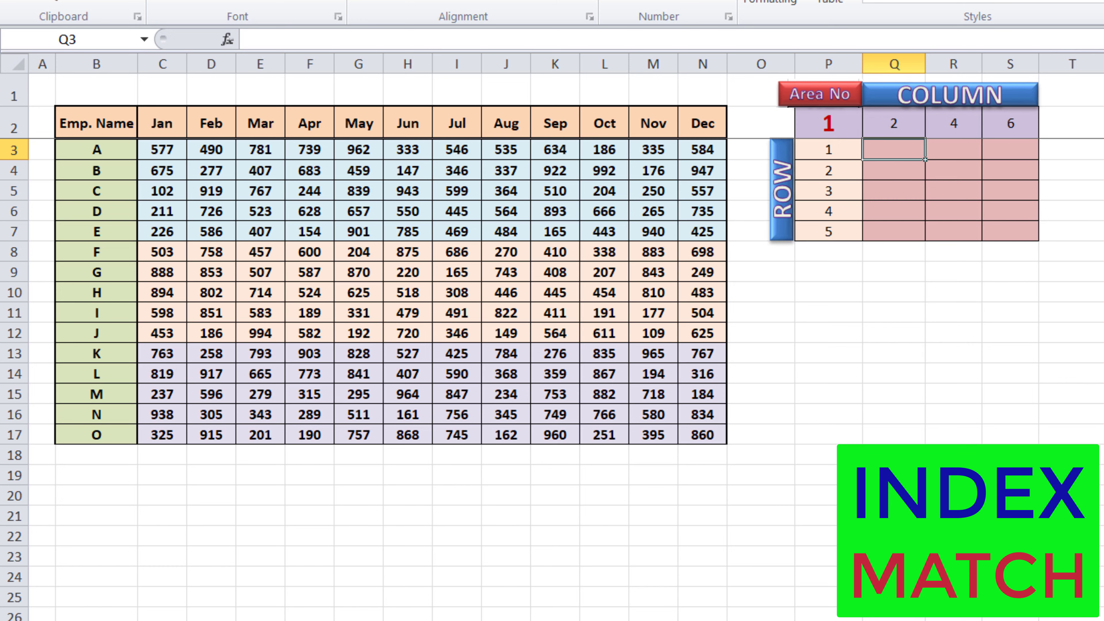
Start Q3's formula as =INDEX(( with an extra bracket opening the area list
text(=)
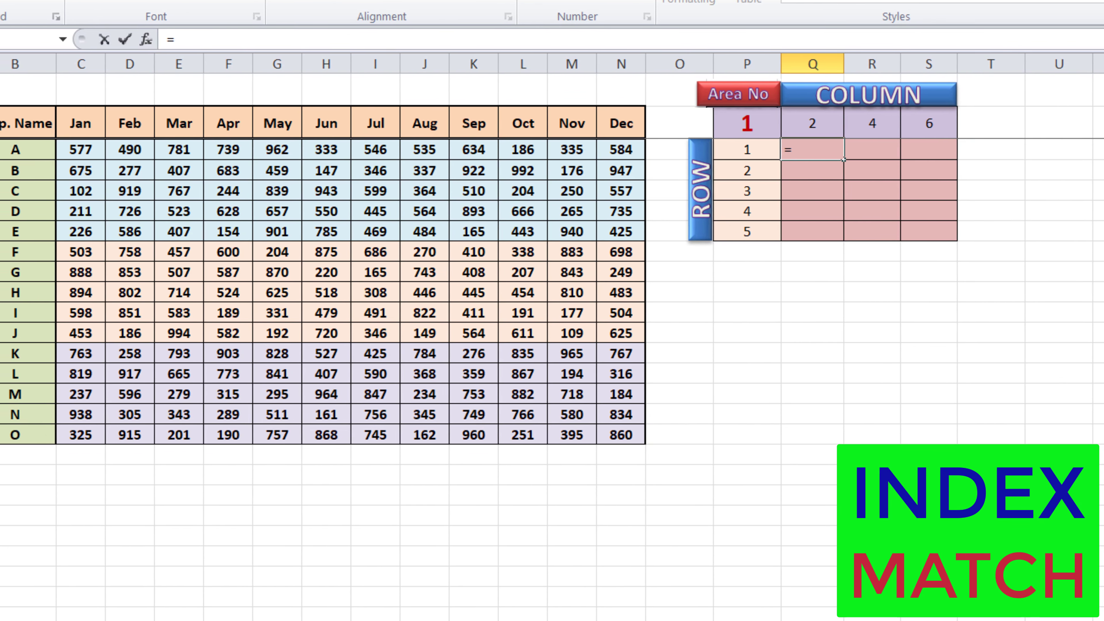
text(index)
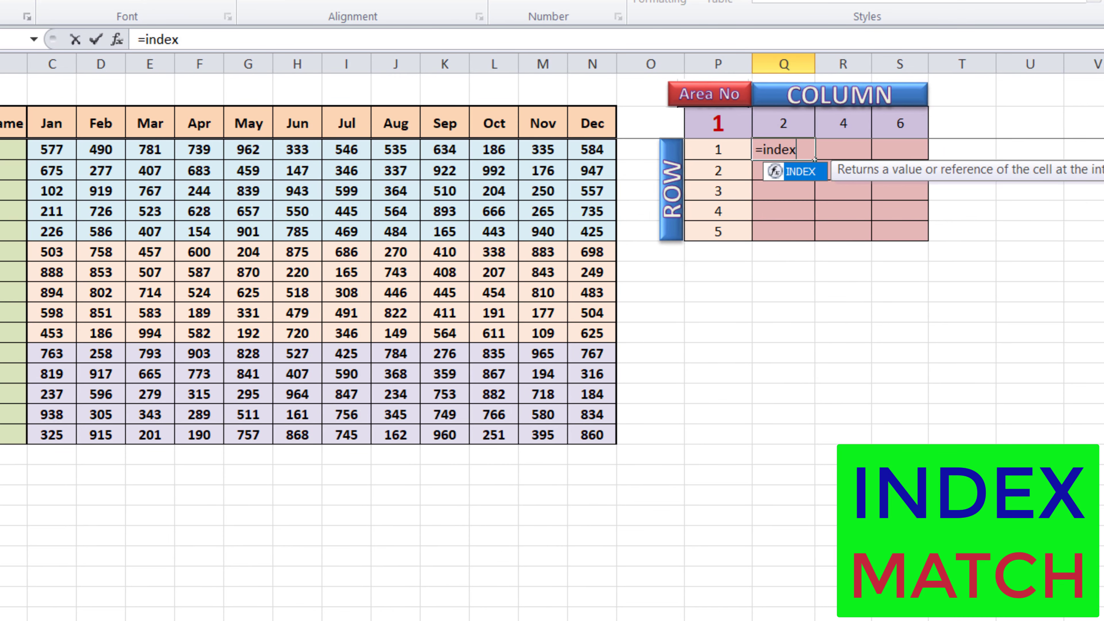
key(Tab)
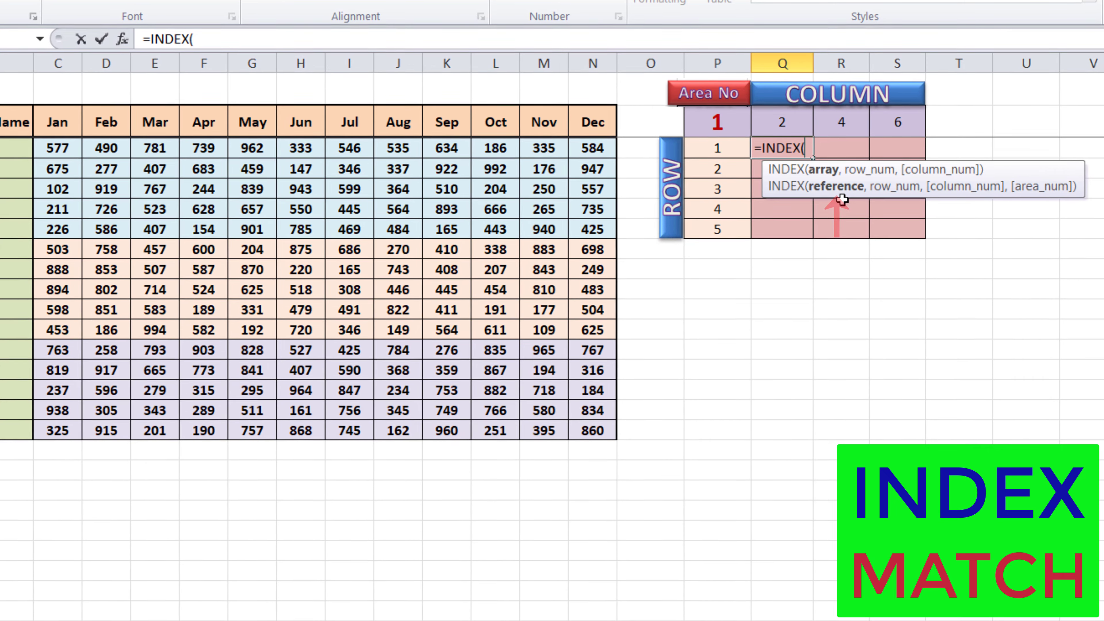
text(()
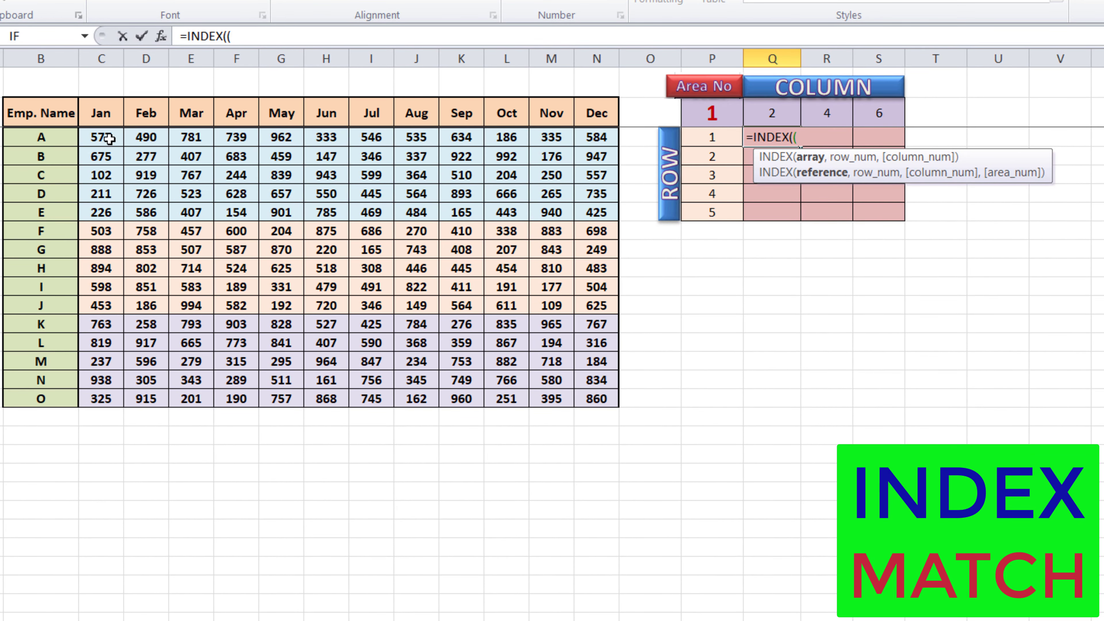
Add the absolute areas $C$3:$N$7, $C$8:$N$12 and $C$13:$N$17 to the INDEX reference list
drag(109, 138, 579, 212)
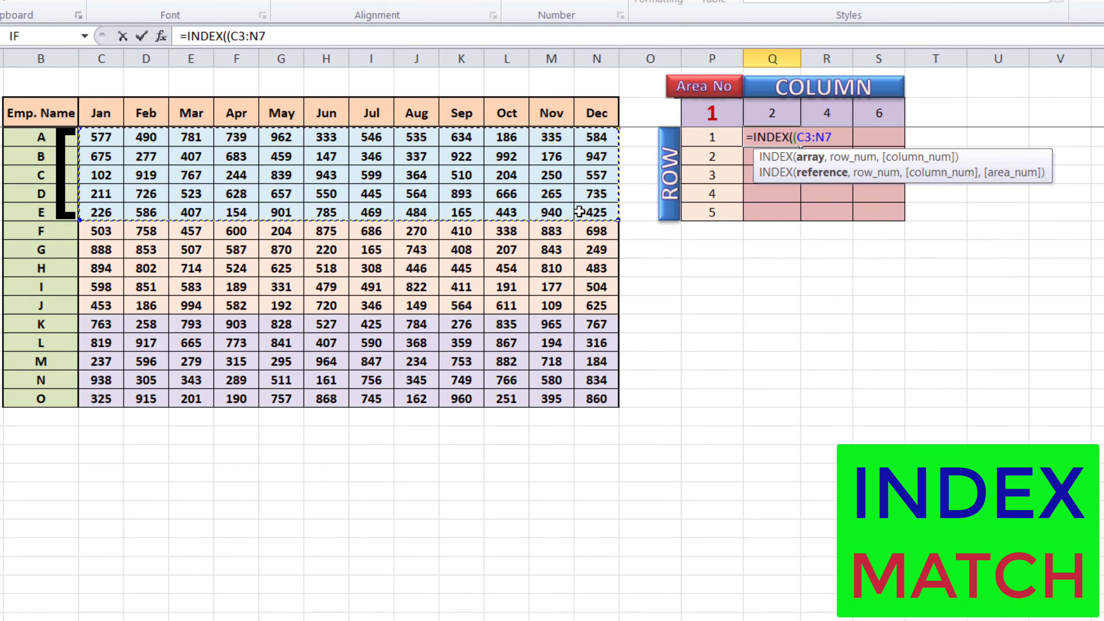
key(F4)
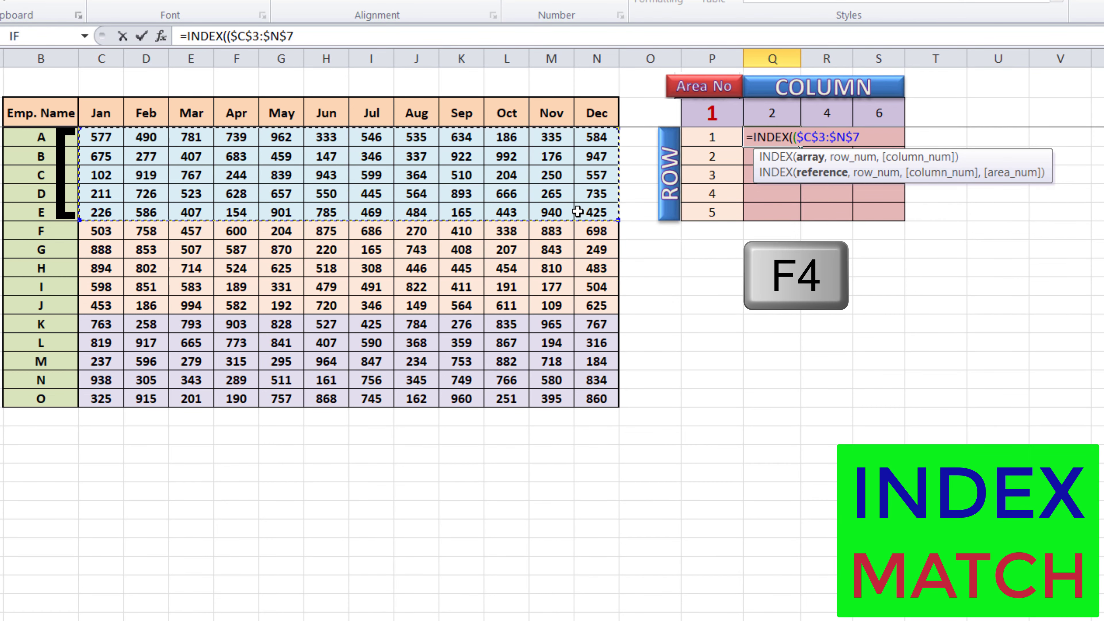
text(,)
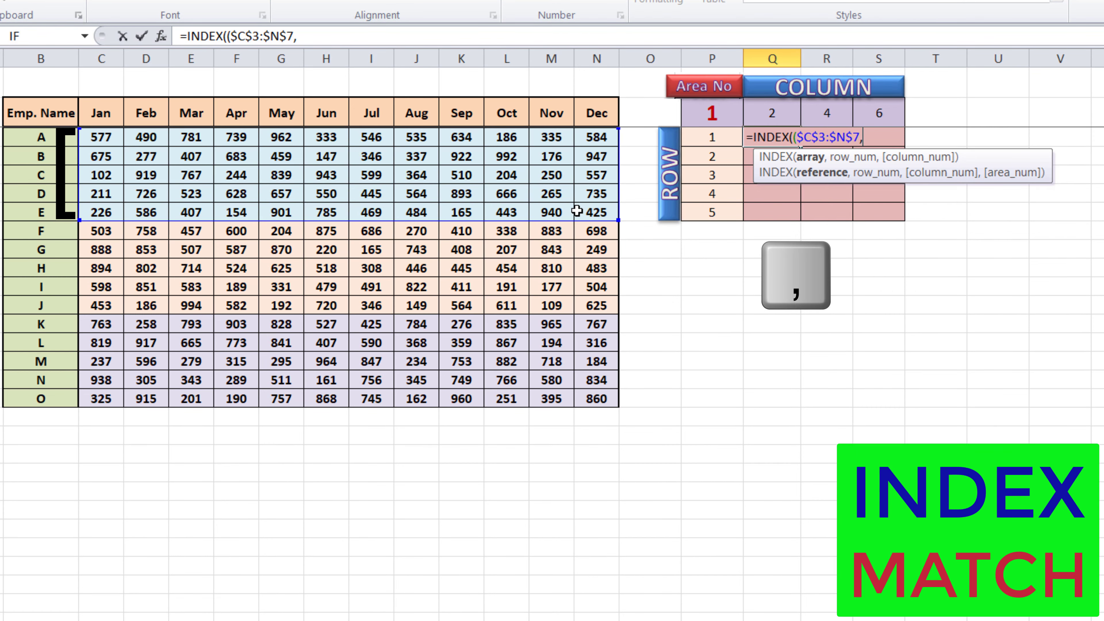
drag(233, 282, 569, 301)
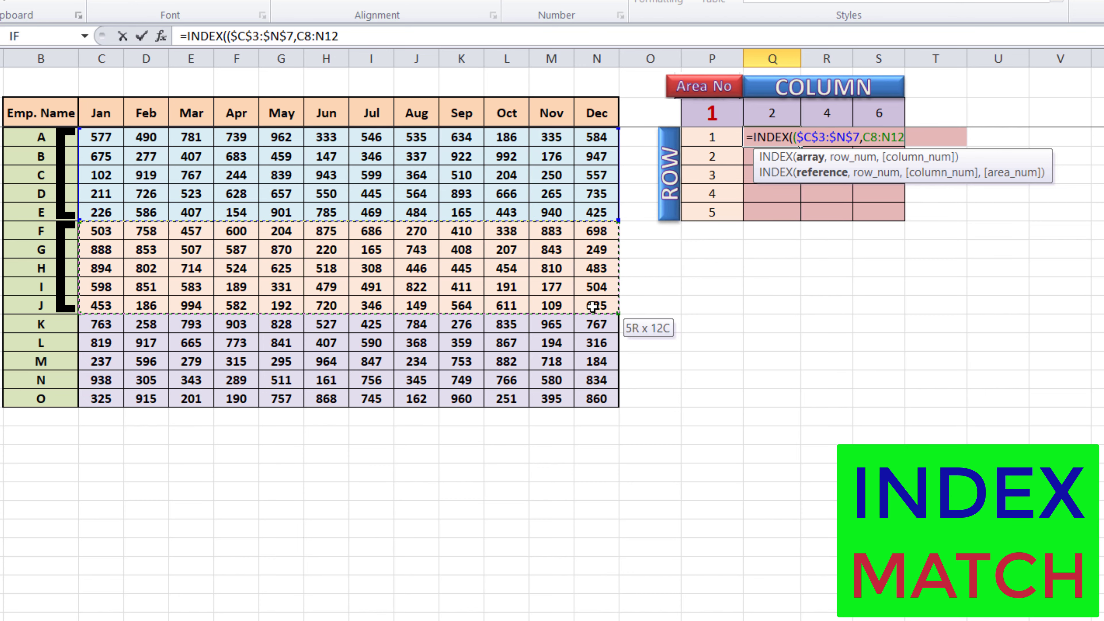
key(F4)
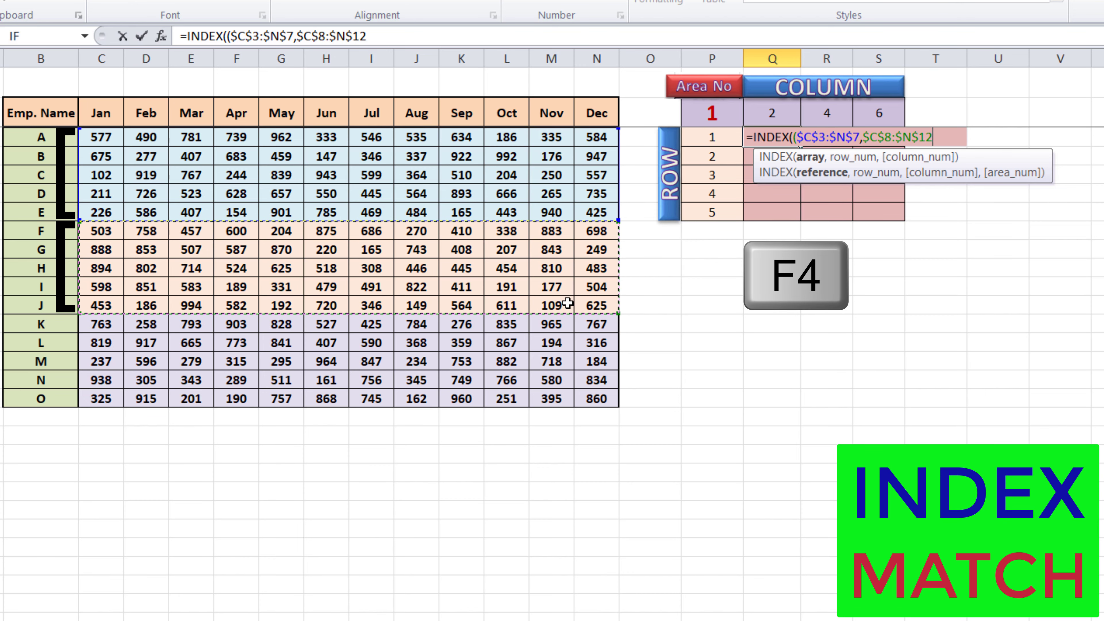
text(,)
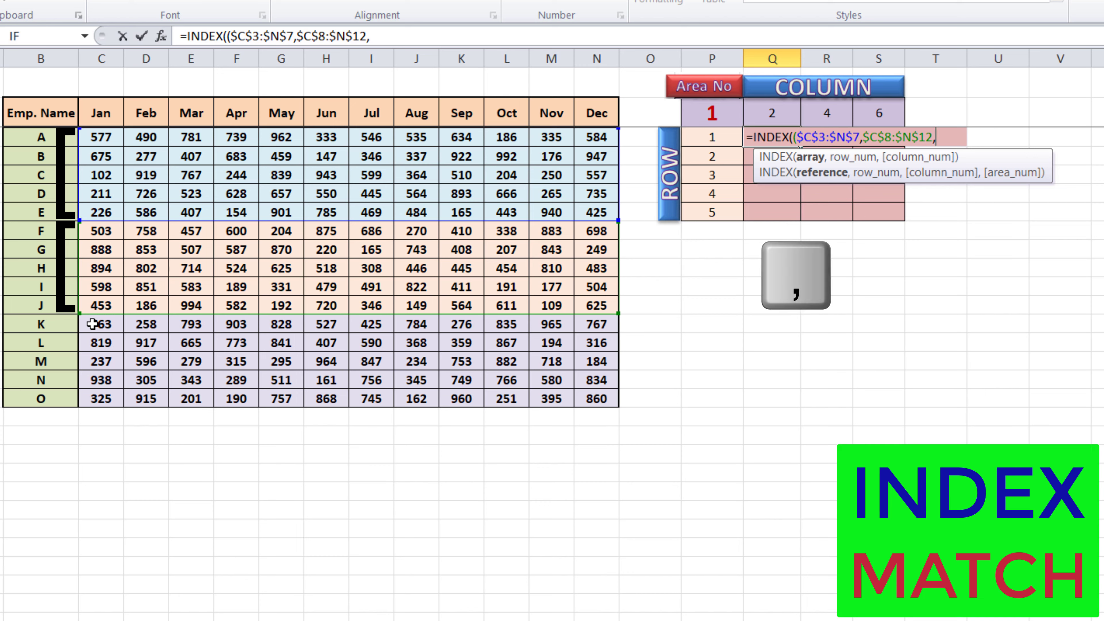
drag(89, 324, 589, 393)
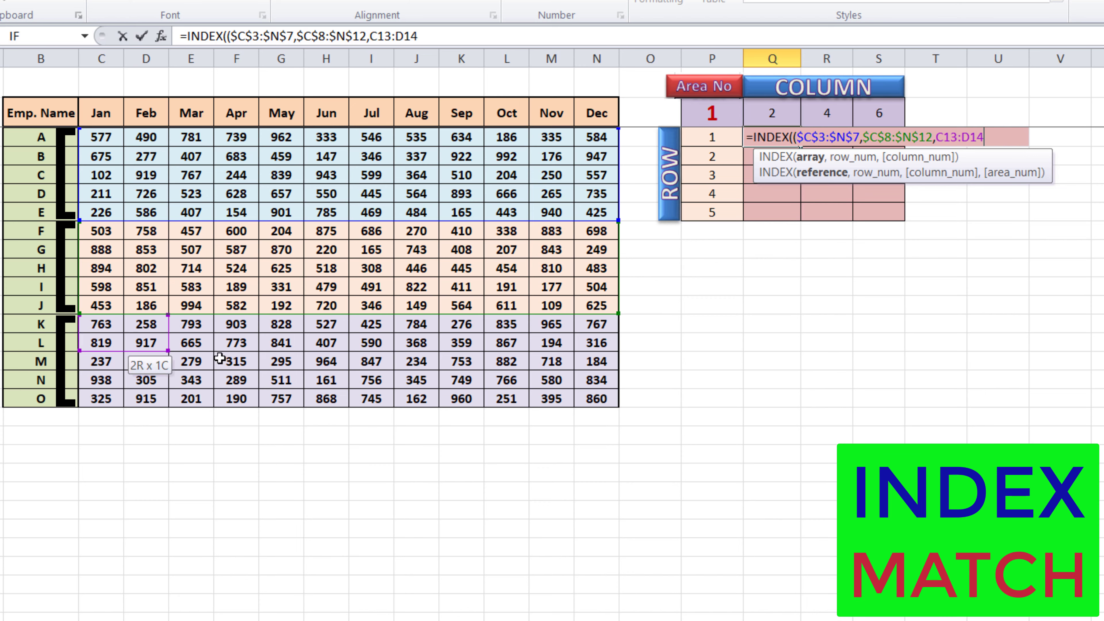
key(F4)
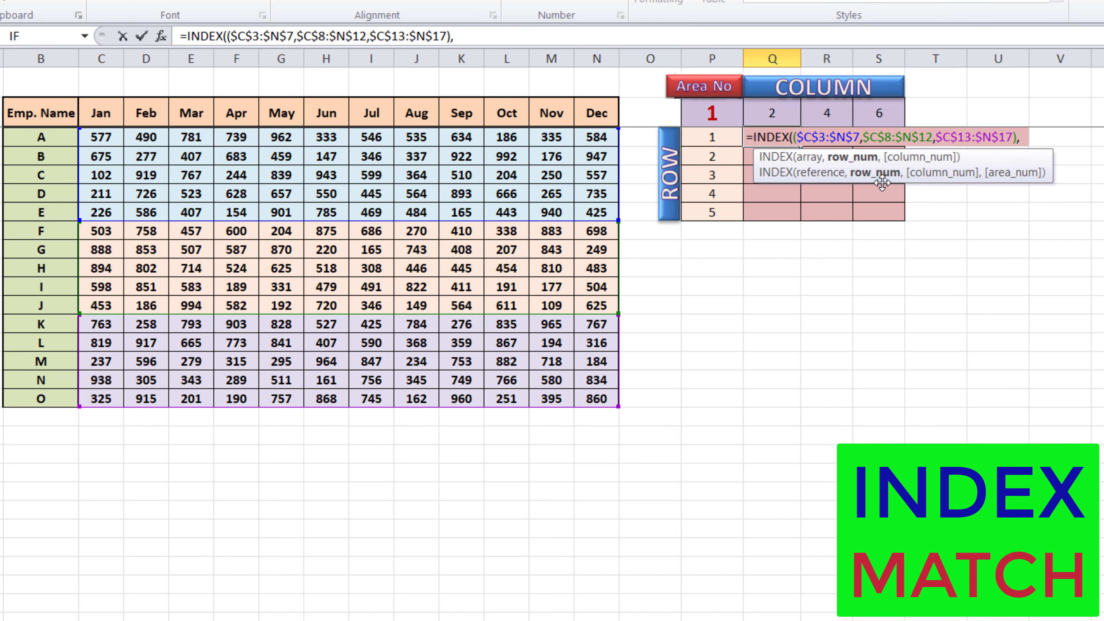
Complete the INDEX arguments with row $P3, column Q$2 and area $P$2, then enter the formula
click(716, 139)
key(F4)
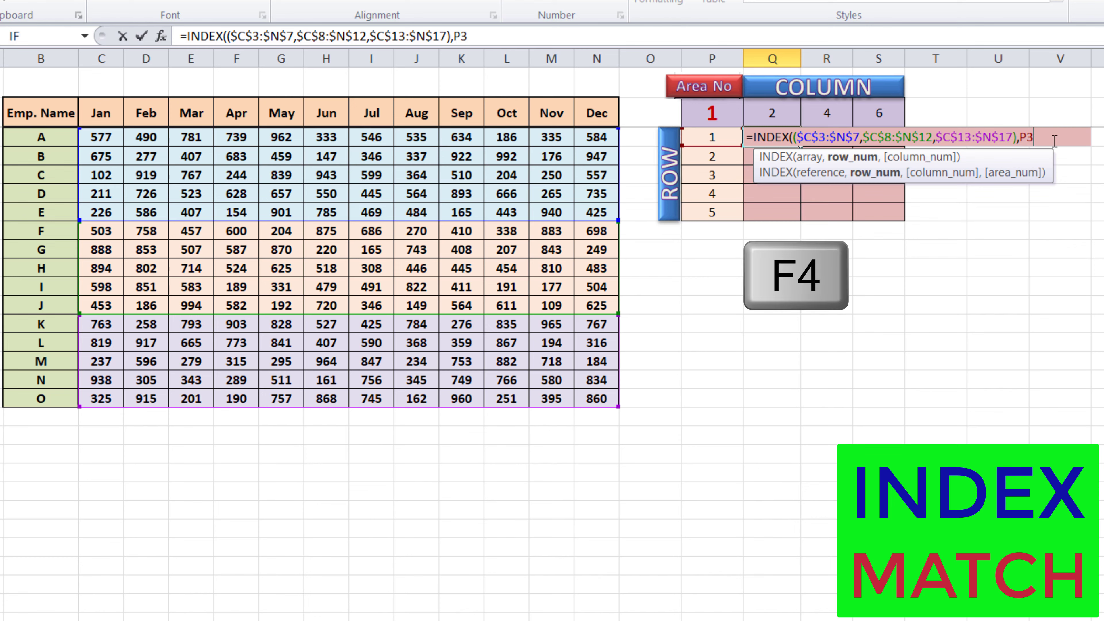
key(F4)
key(F4)
text($P3,)
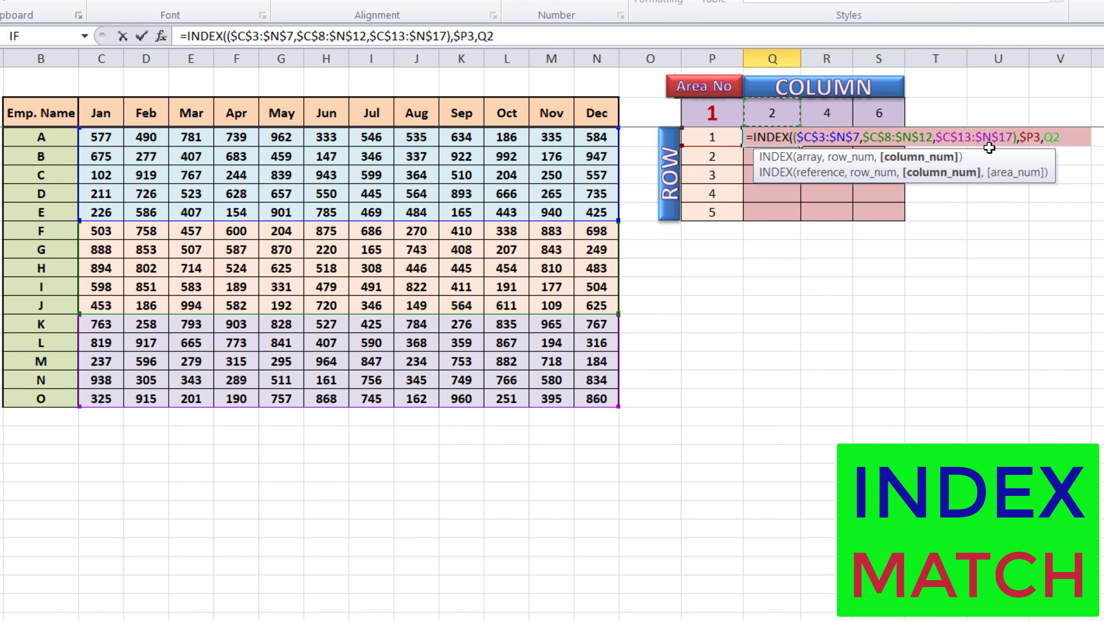
key(F4)
key(F4)
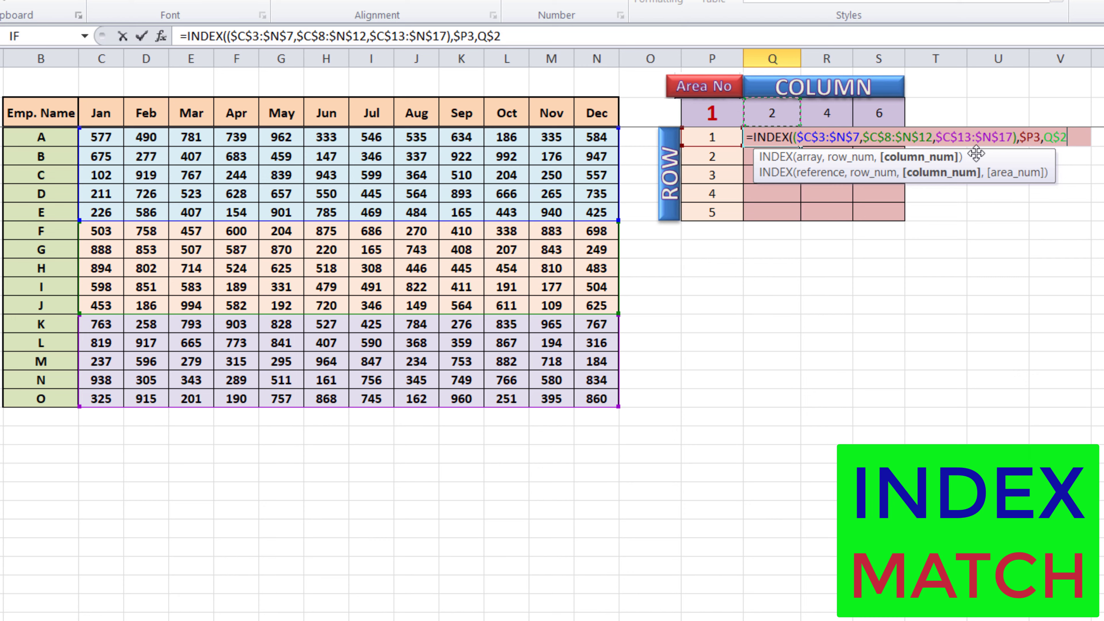
text(,)
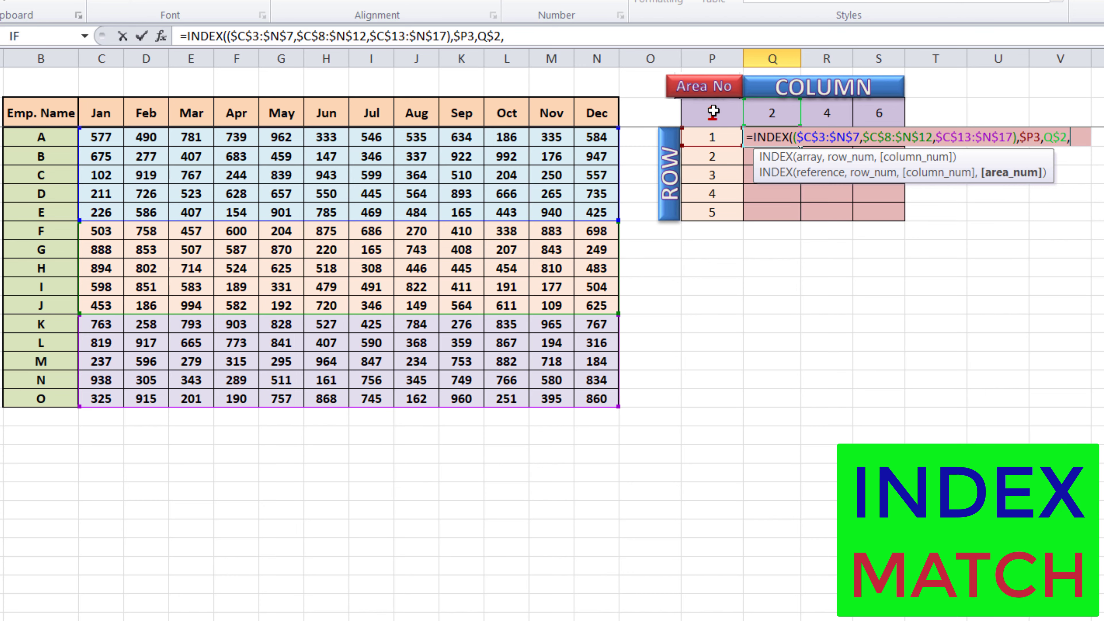
key(F4)
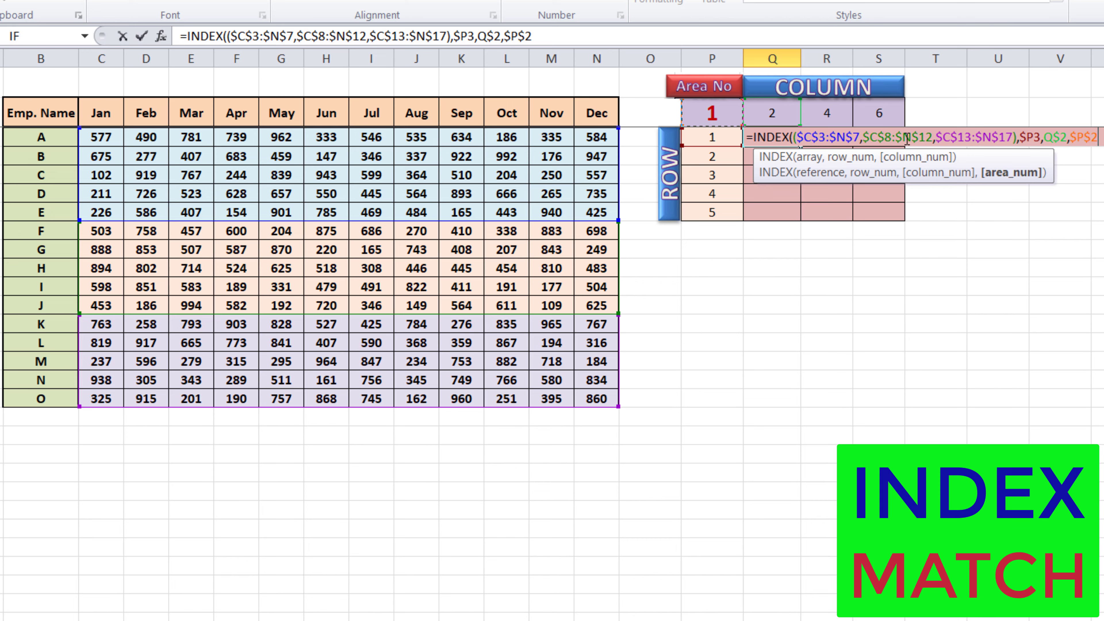
key(Return)
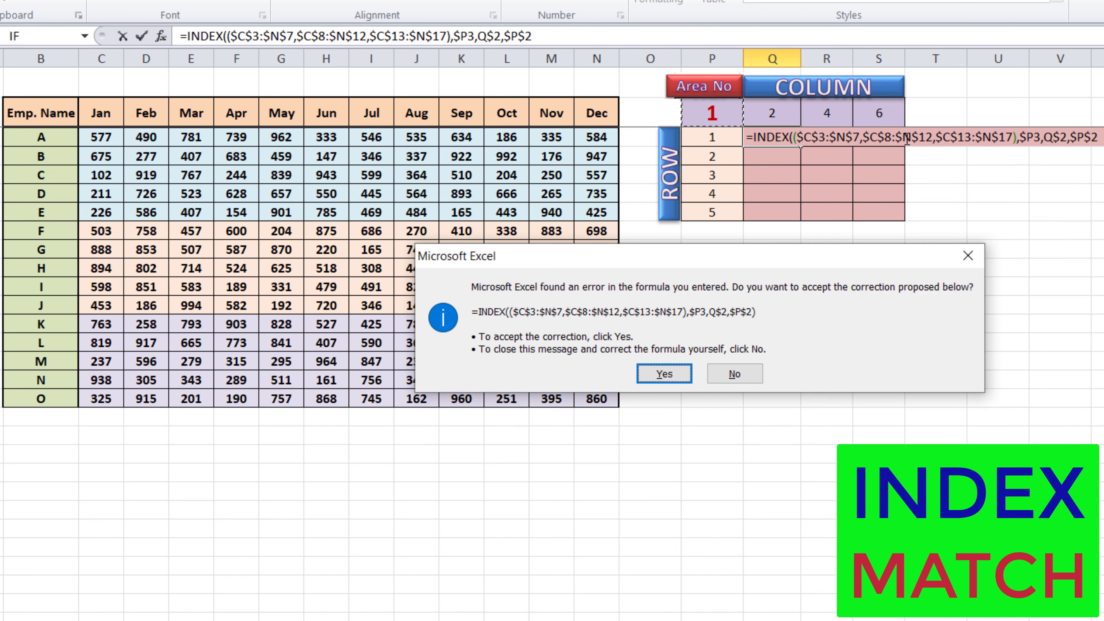
Accept the closing-bracket correction and check employee A's Feb value as row 1, column 2
key(Return)
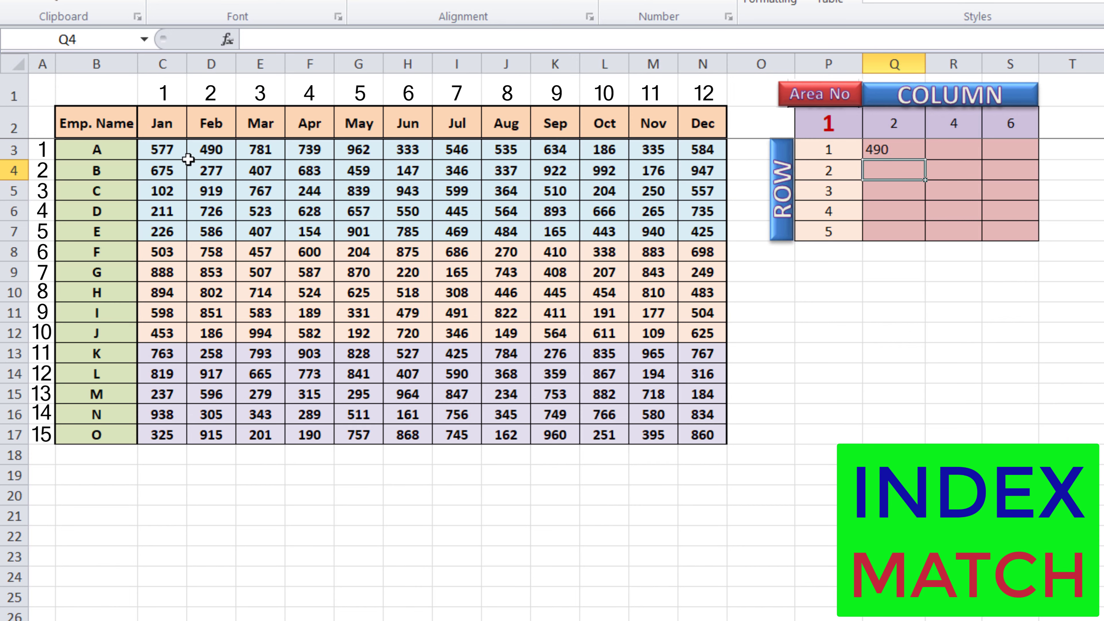
click(8, 153)
click(217, 65)
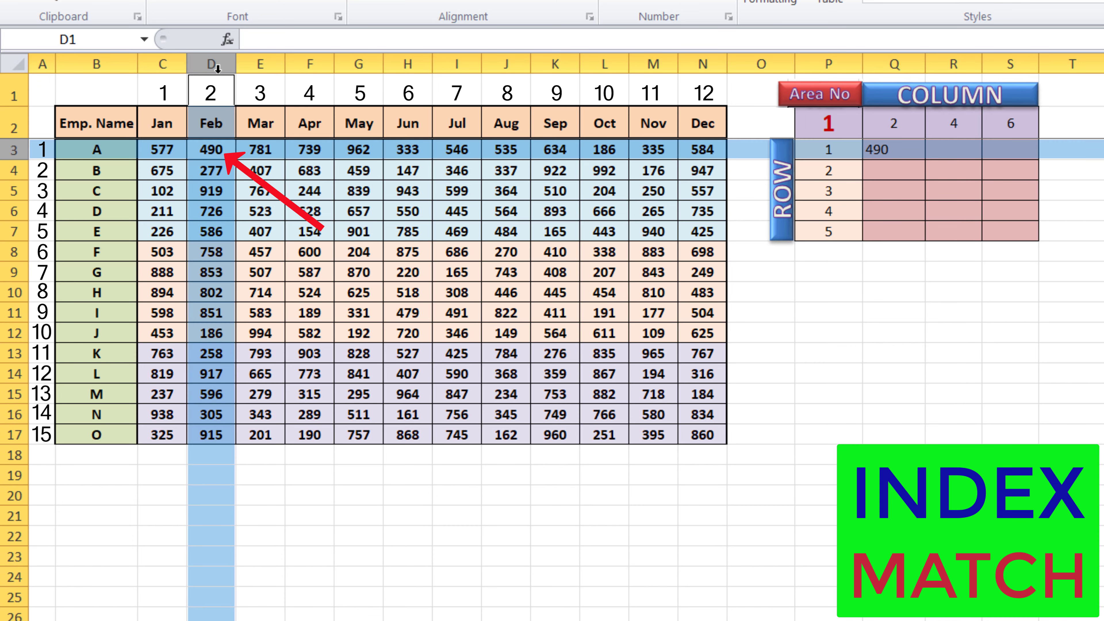
Fill Q3's INDEX formula across Q3:S7, giving area 1 values like 490, 739 and 333
click(881, 177)
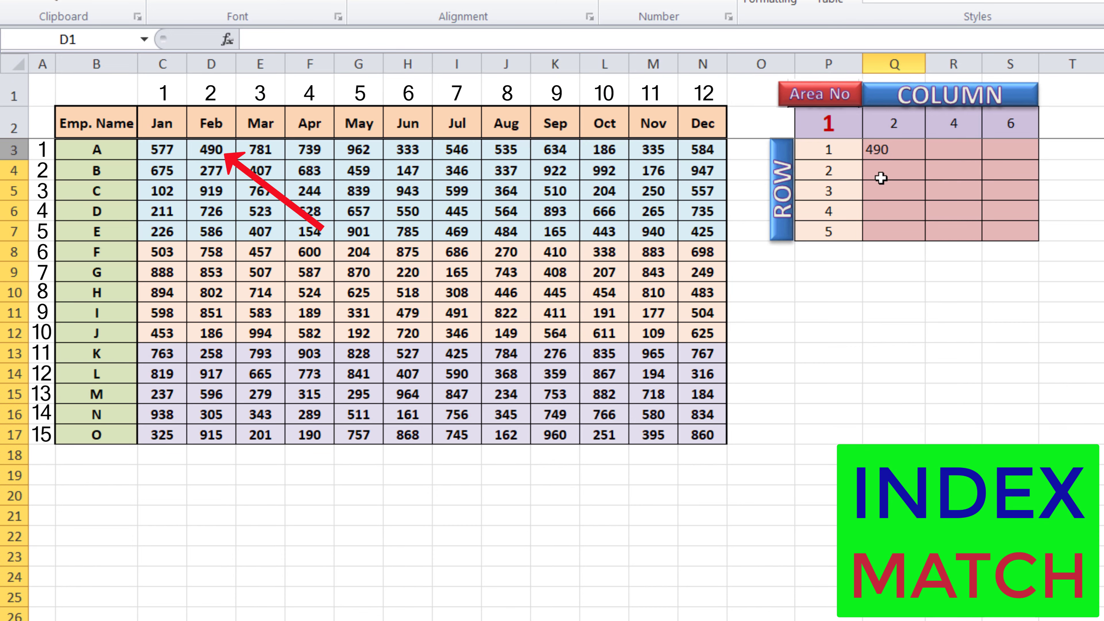
click(883, 149)
mouse_move(925, 159)
mouse_down()
mouse_move(926, 242)
mouse_move(1027, 238)
mouse_up()
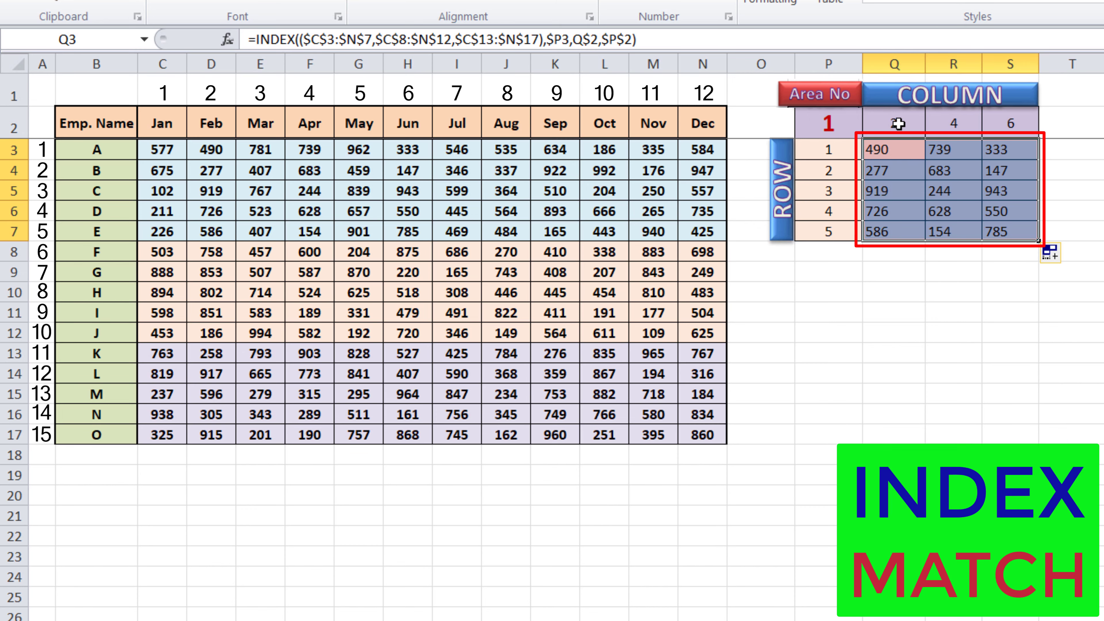
click(891, 150)
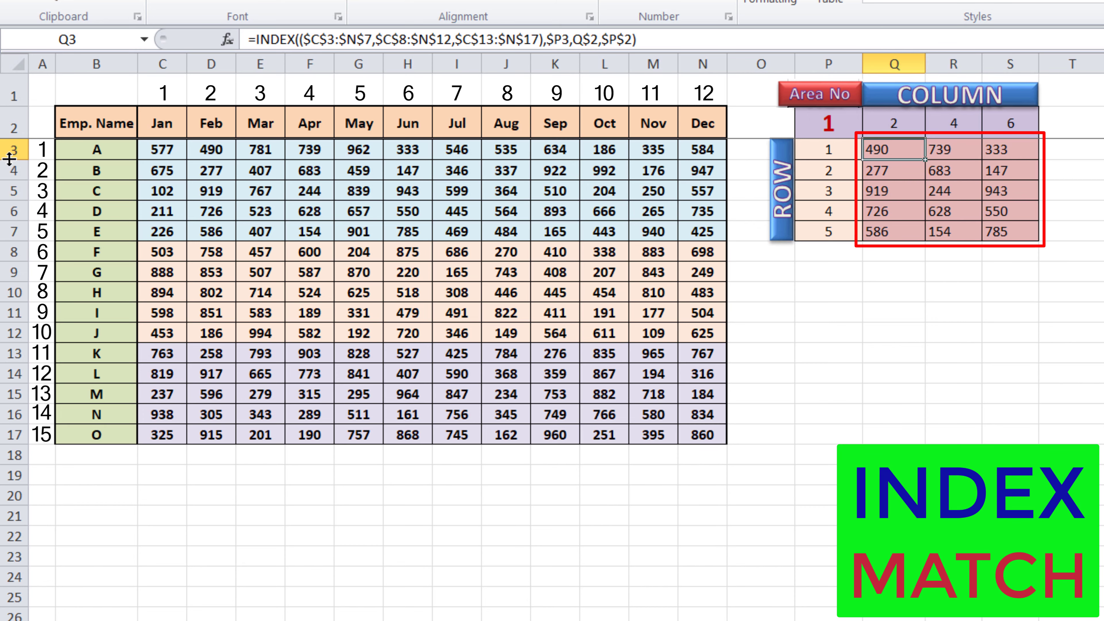
drag(13, 150, 13, 232)
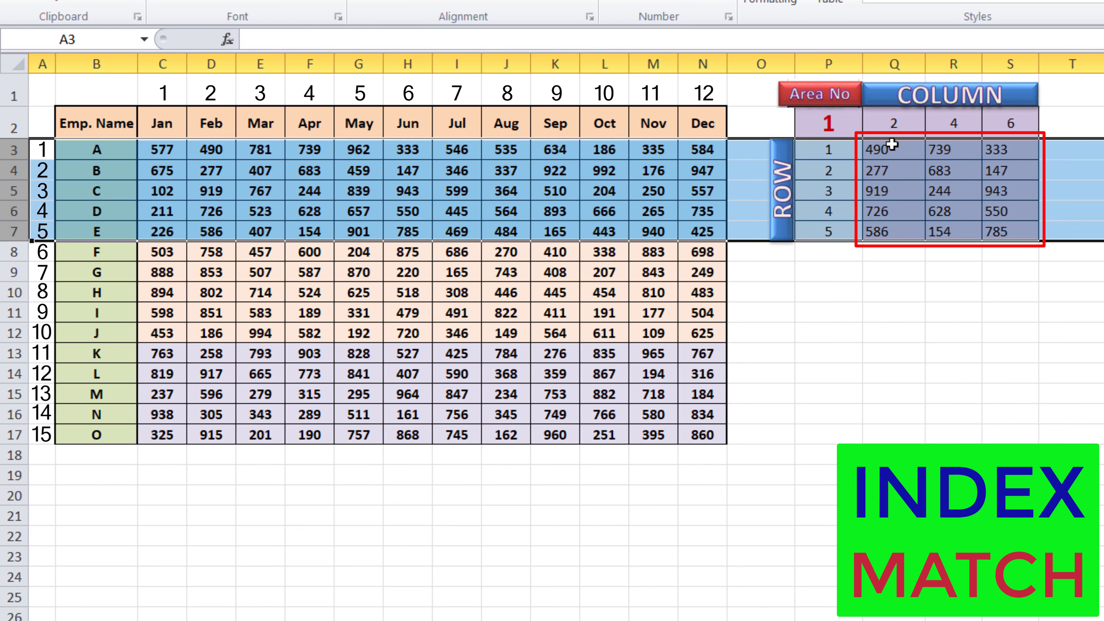
ctrl+click(210, 63)
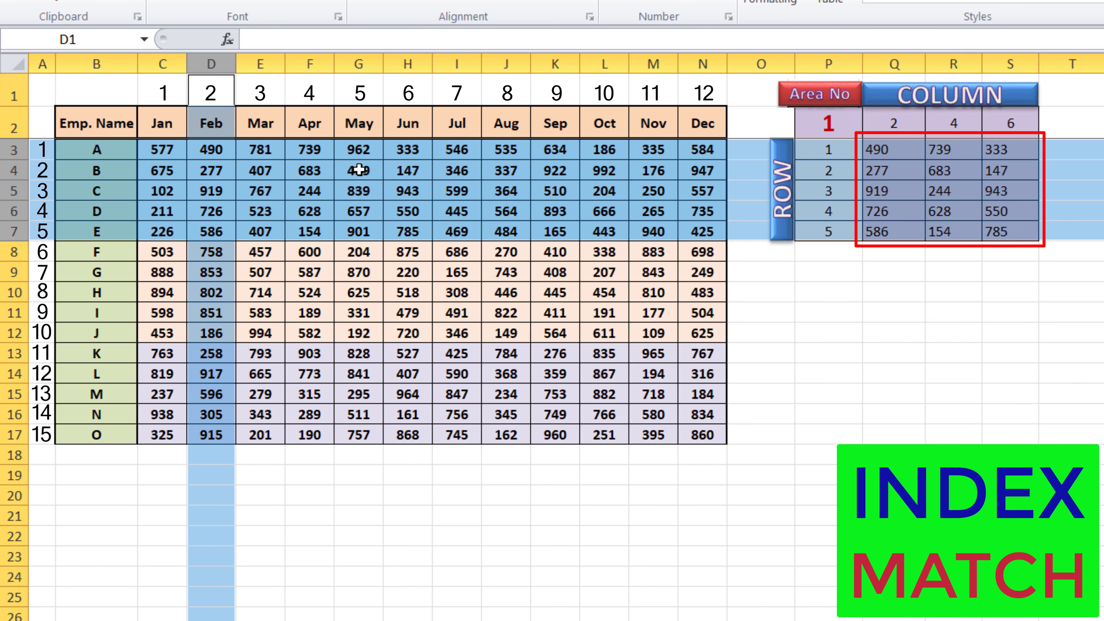
drag(213, 149, 218, 229)
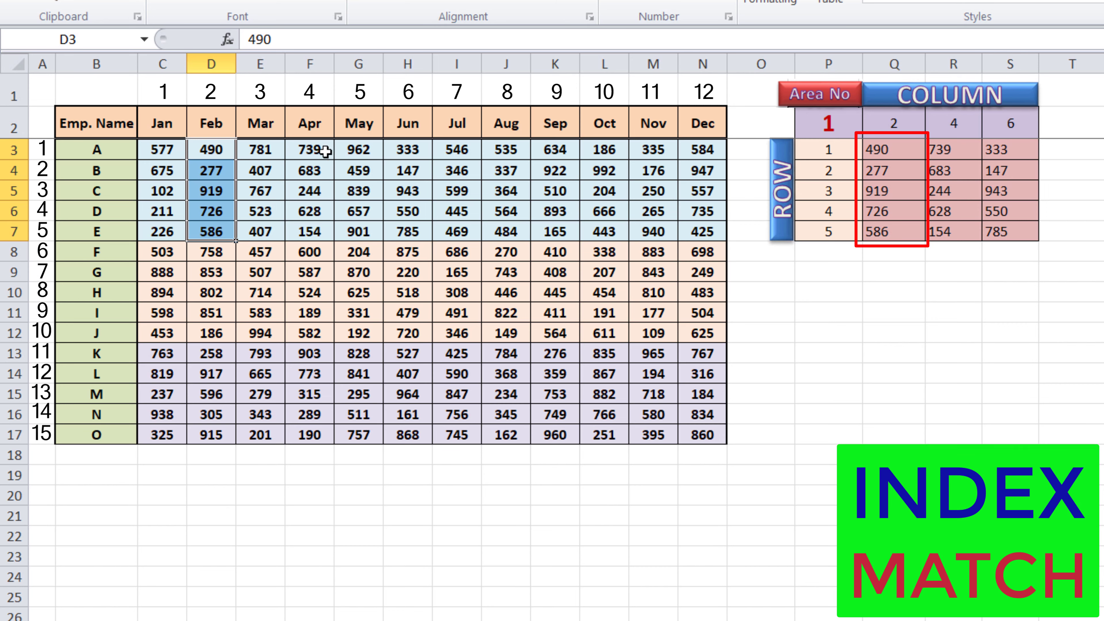
ctrl+click(305, 153)
drag(302, 161, 302, 224)
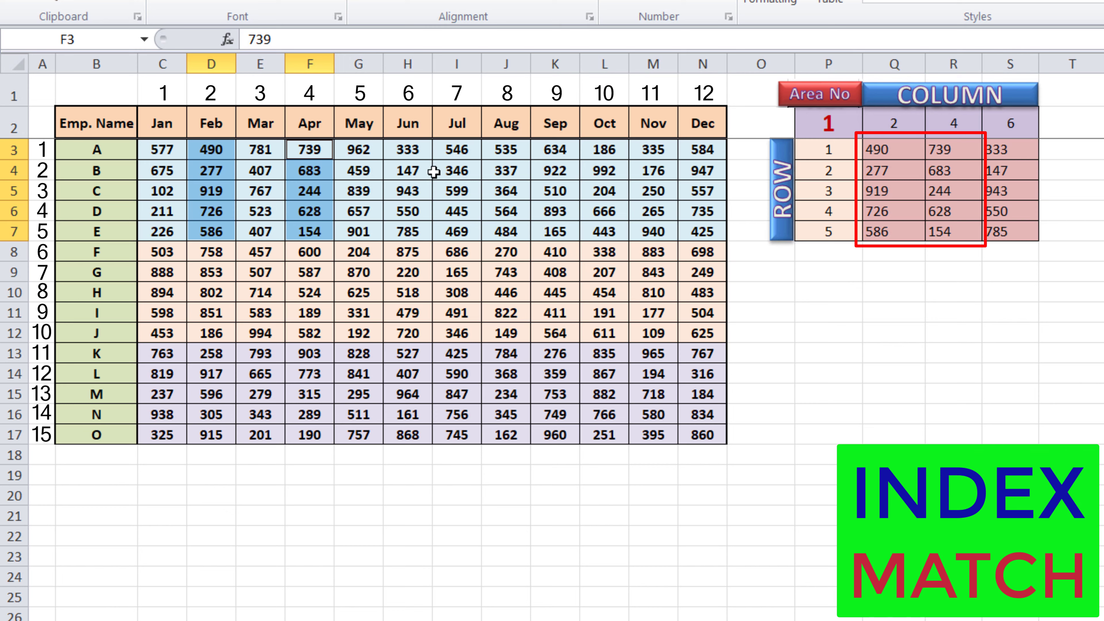
drag(409, 150, 407, 231)
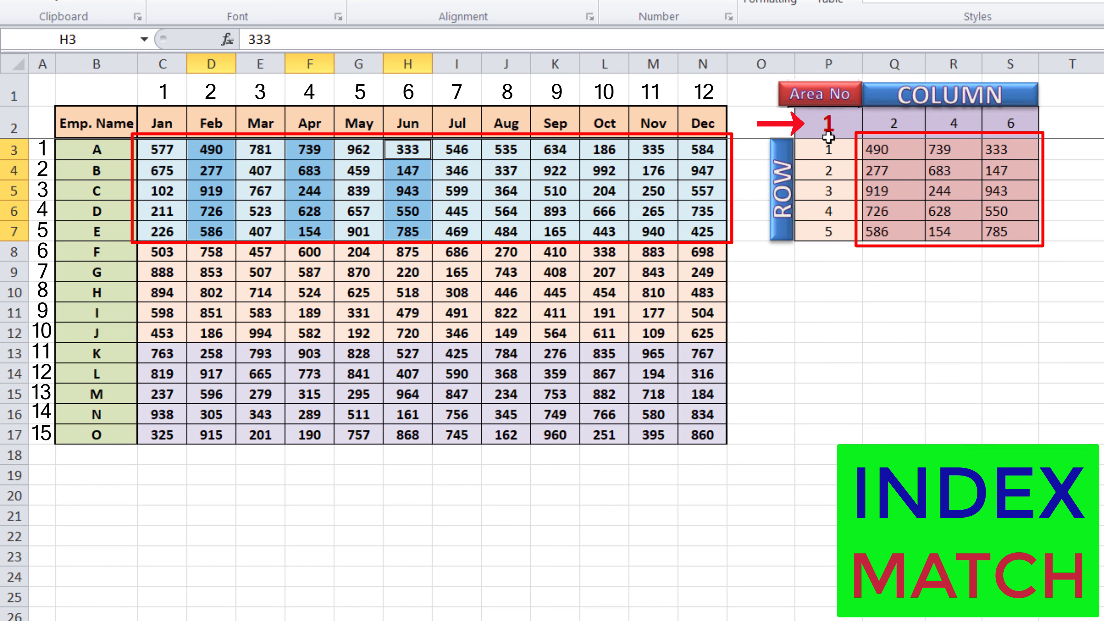
Set the Area No to 2 and highlight area 2's Feb, Apr and Jun values
click(829, 125)
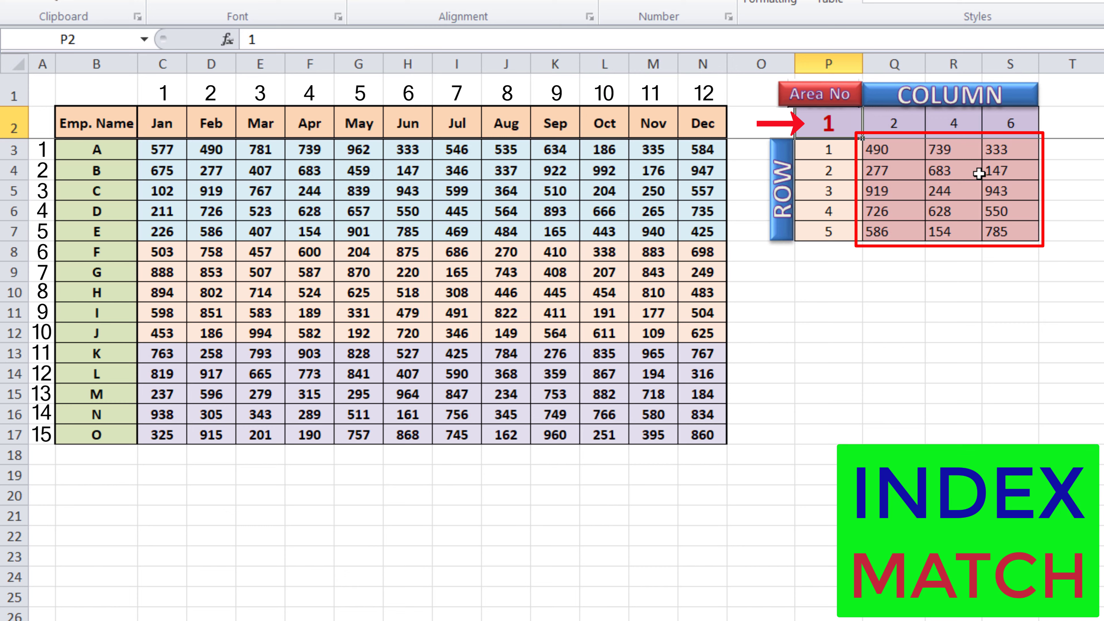
text(2)
key(Return)
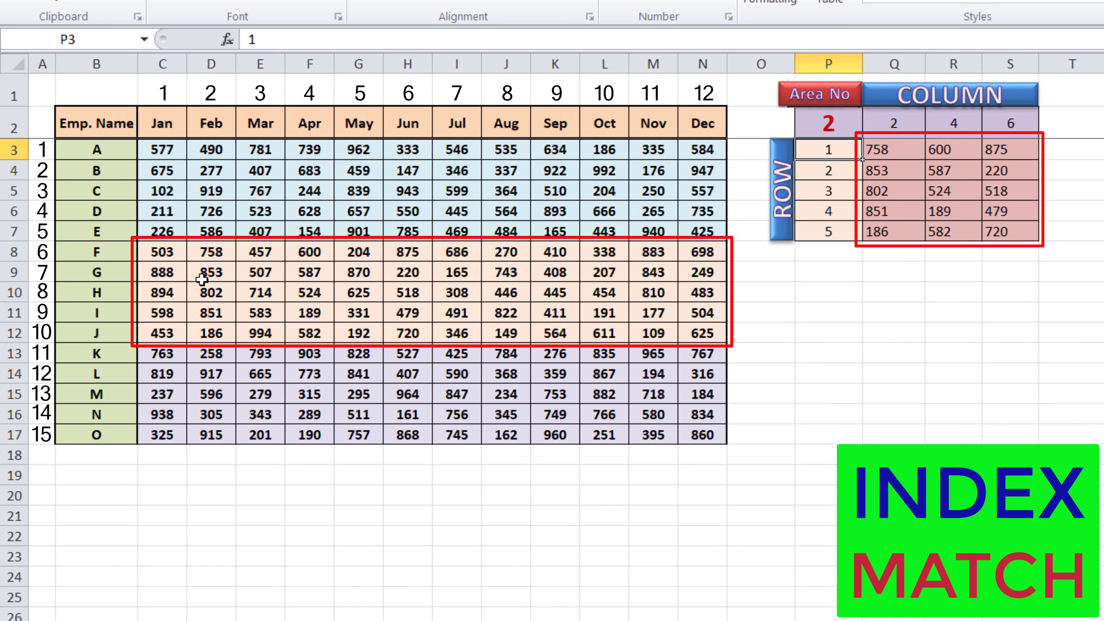
drag(213, 252, 211, 327)
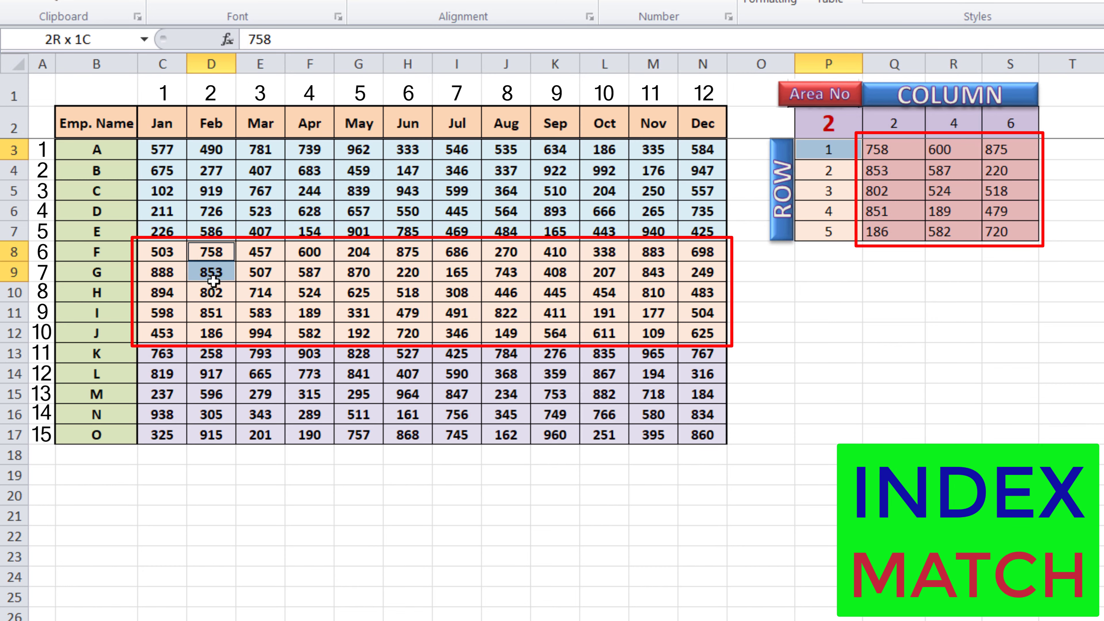
ctrl+drag(307, 252, 306, 333)
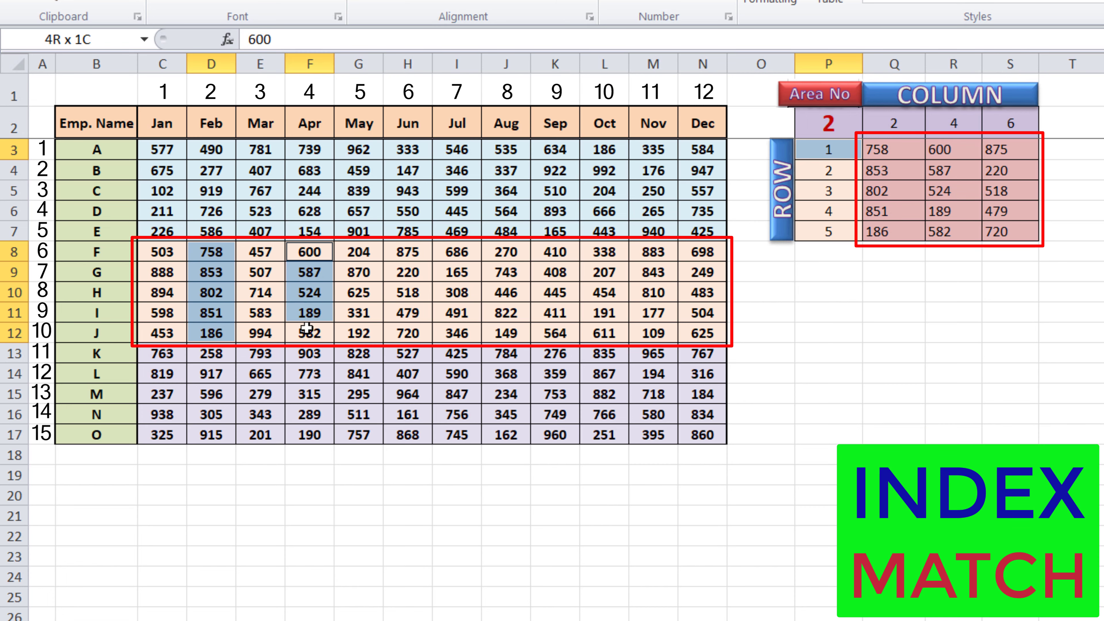
ctrl+drag(416, 252, 413, 333)
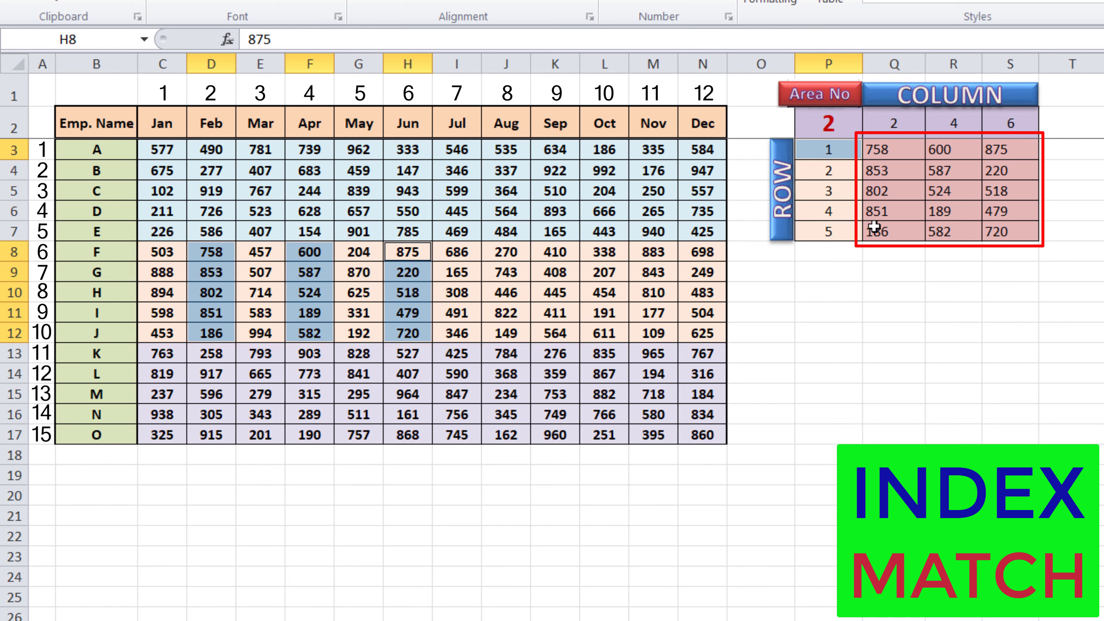
Set the Area No to 3 and highlight area 3's Feb, Apr and Jun values
click(826, 125)
text(3)
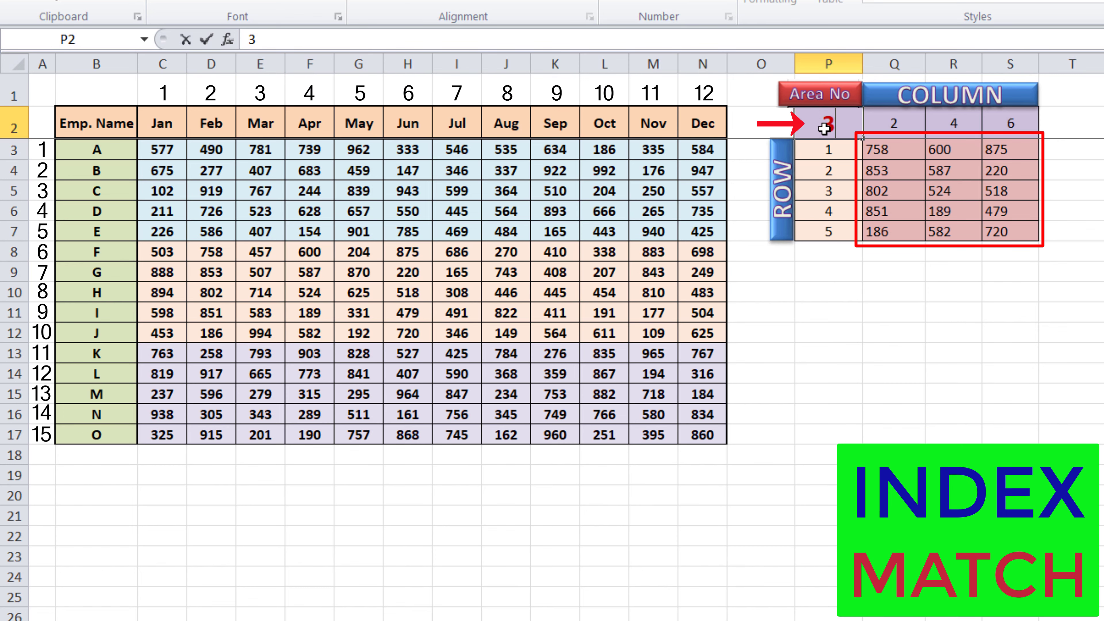
key(Return)
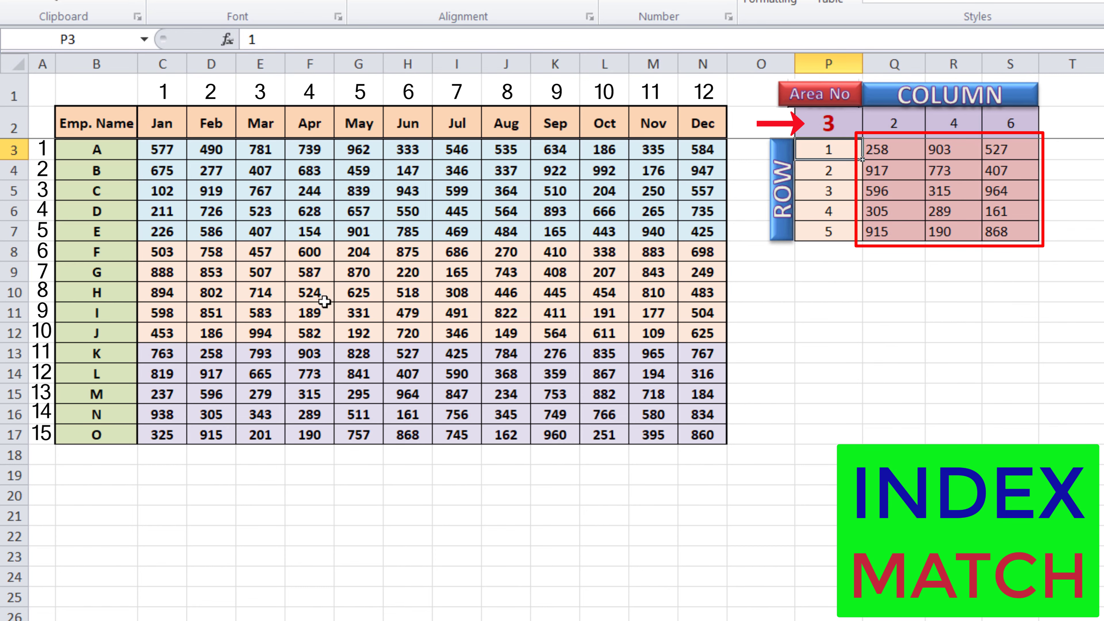
drag(216, 355, 211, 435)
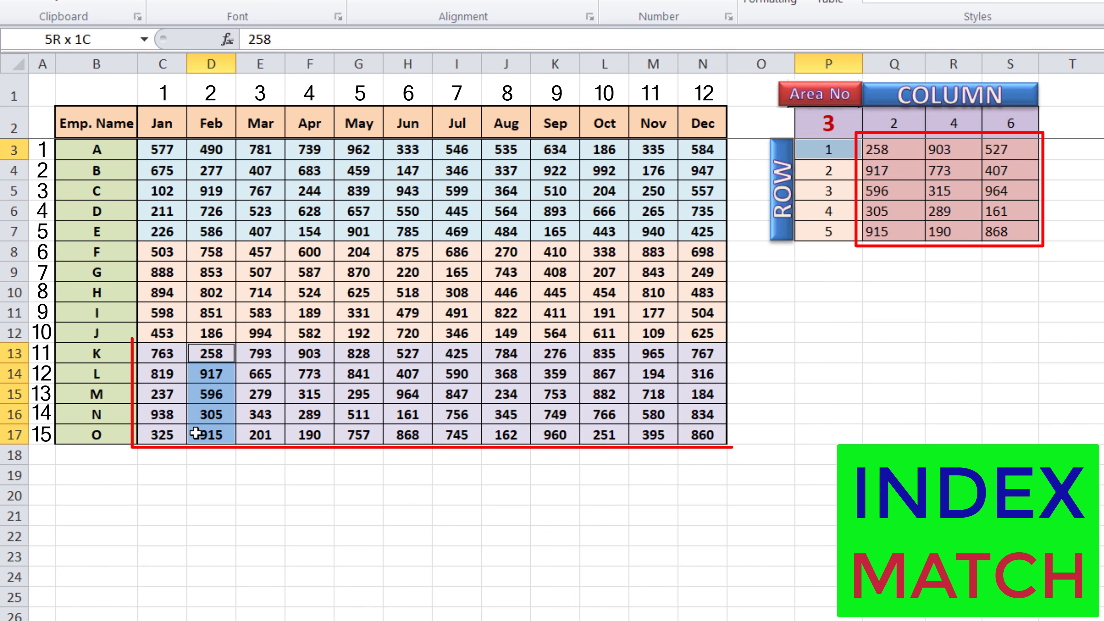
drag(309, 350, 317, 433)
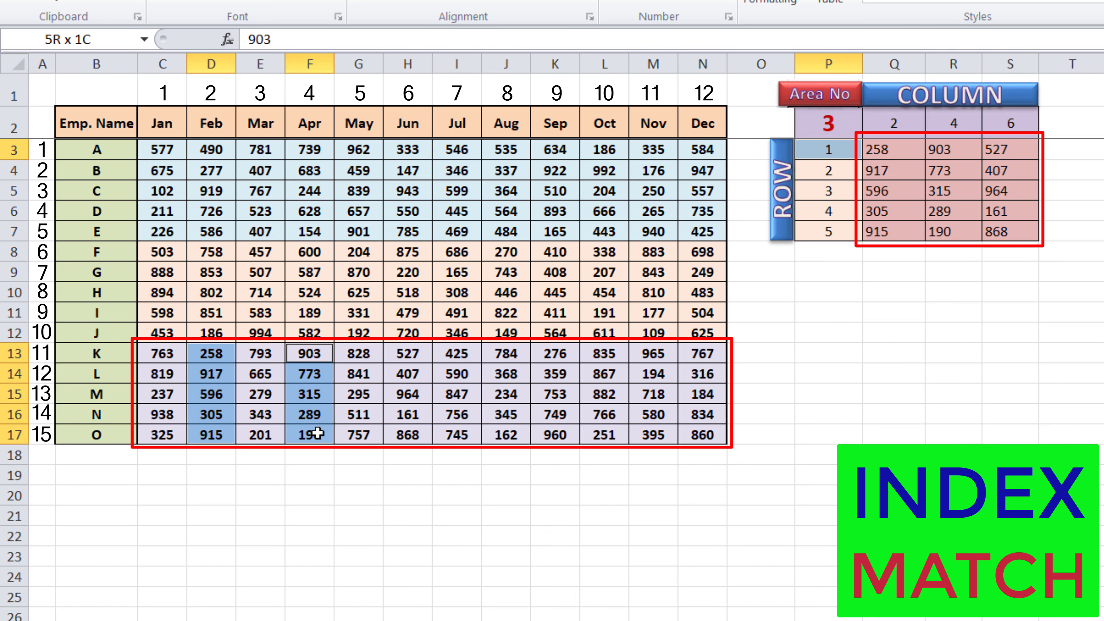
drag(407, 353, 407, 434)
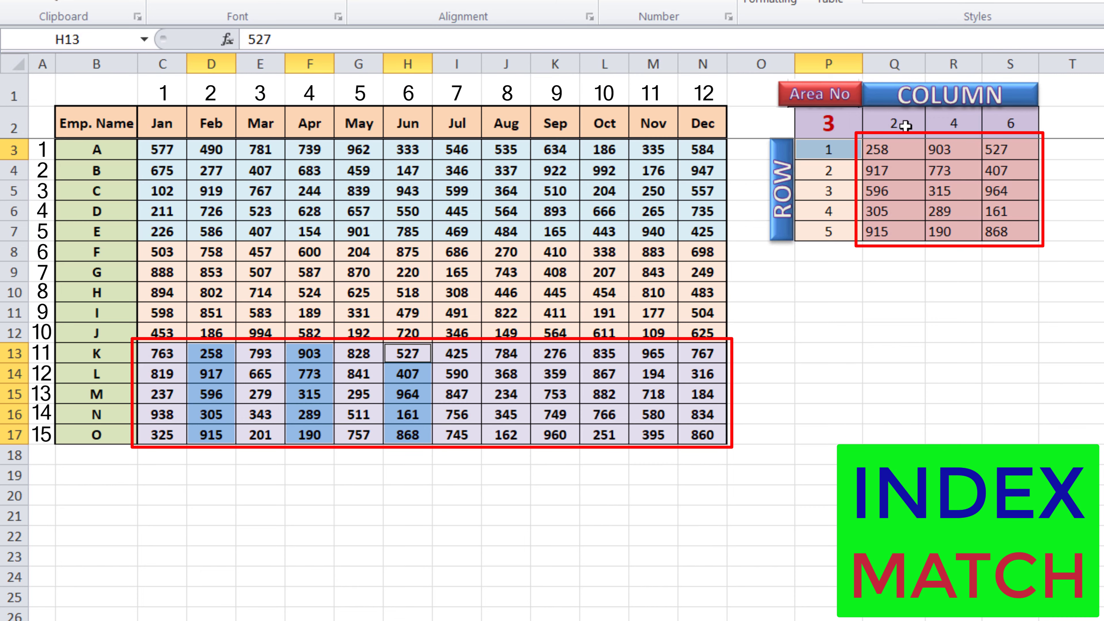
Enter column numbers 7, 8 and 9 in Q2:S2, then compare with area 3's Jul–Sep values
click(905, 126)
text(7)
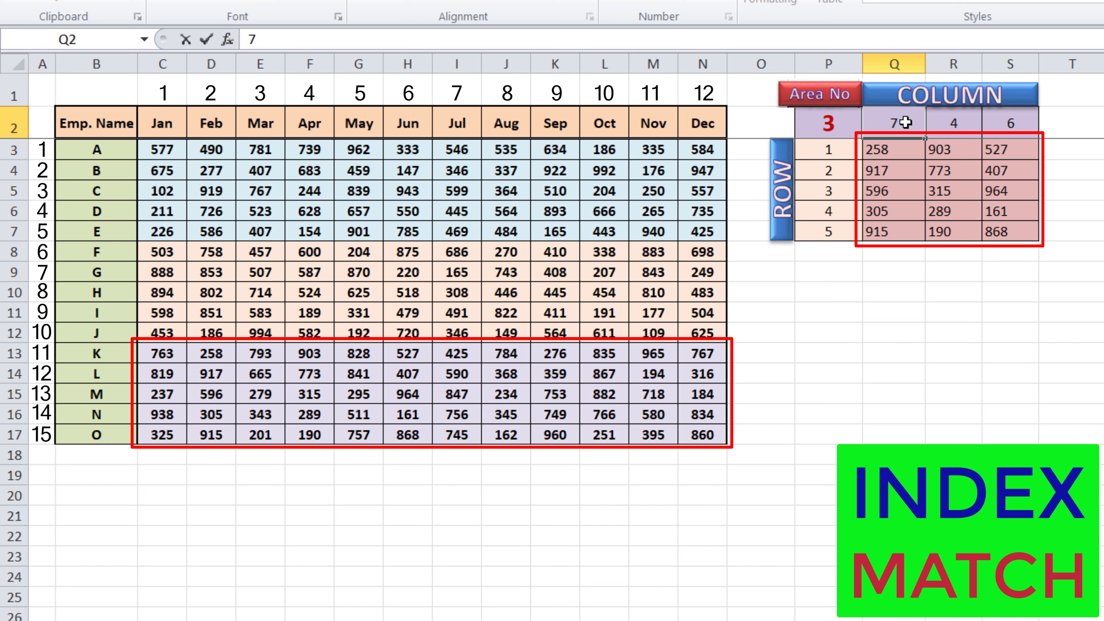
key(Right)
text(8)
key(Right)
text(9)
key(Return)
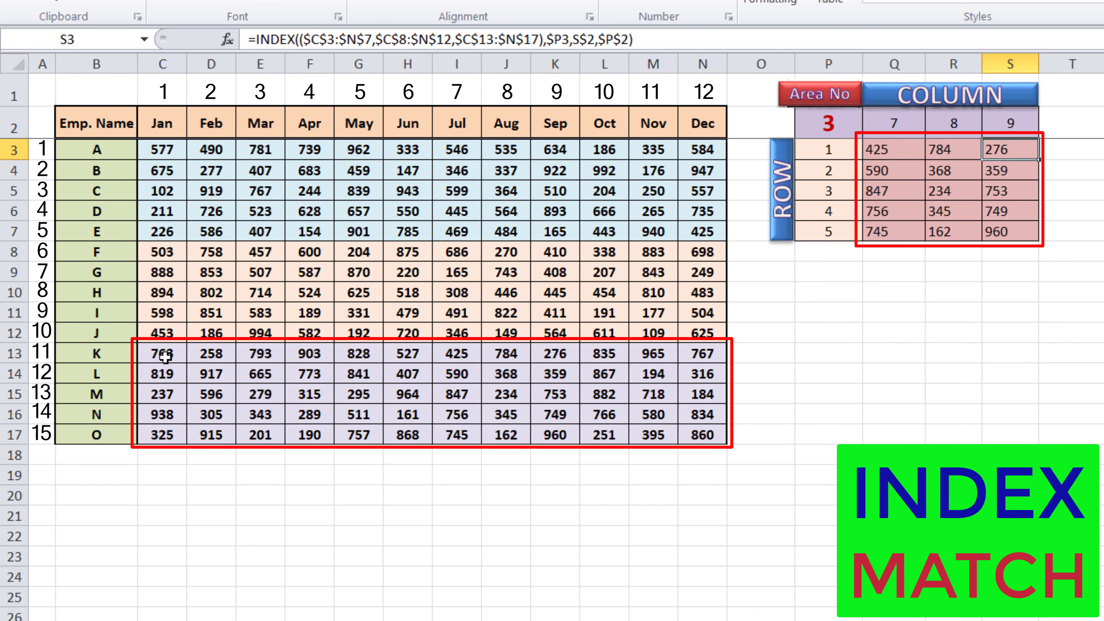
drag(162, 354, 704, 434)
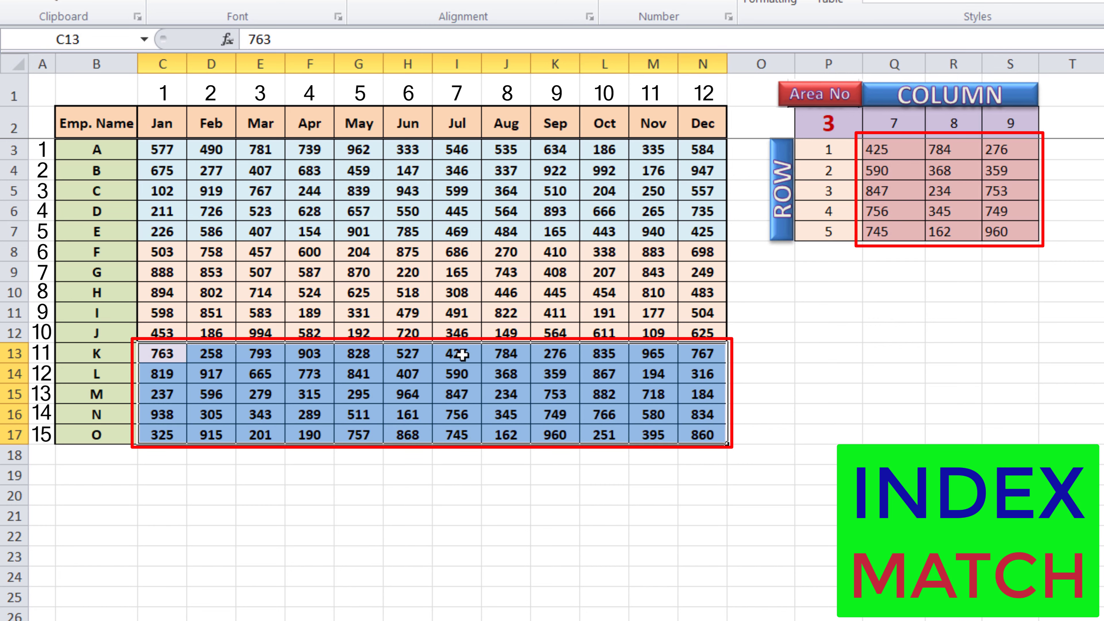
drag(462, 355, 555, 437)
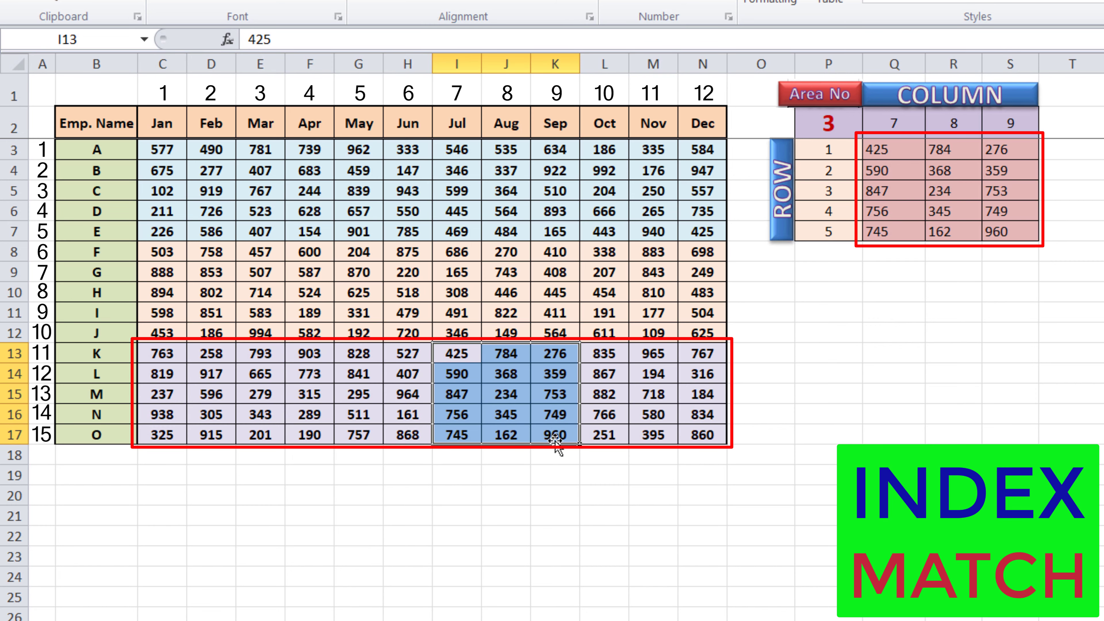